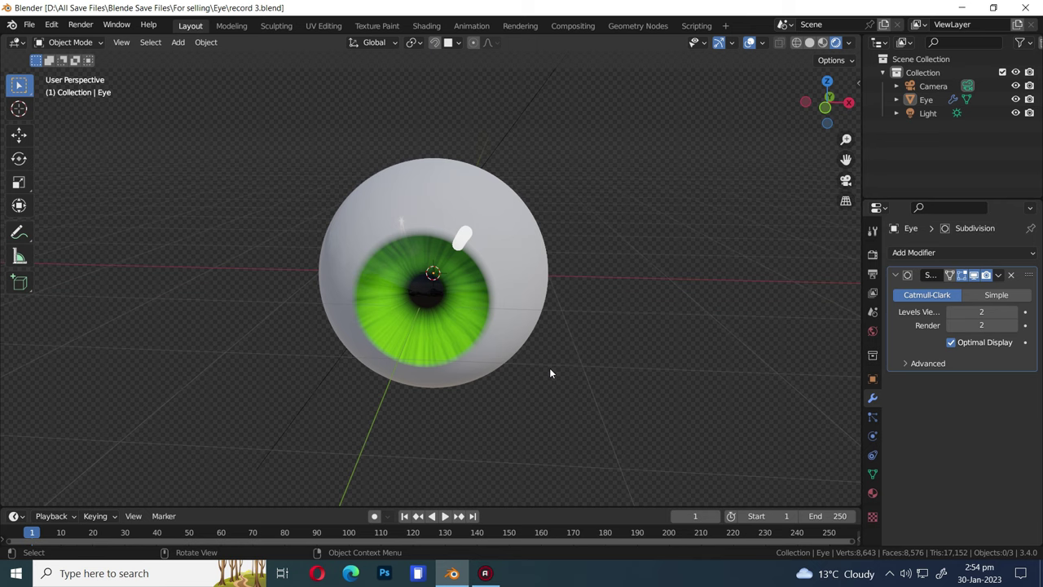
key(KP_1)
scroll(549, 368, up, 3)
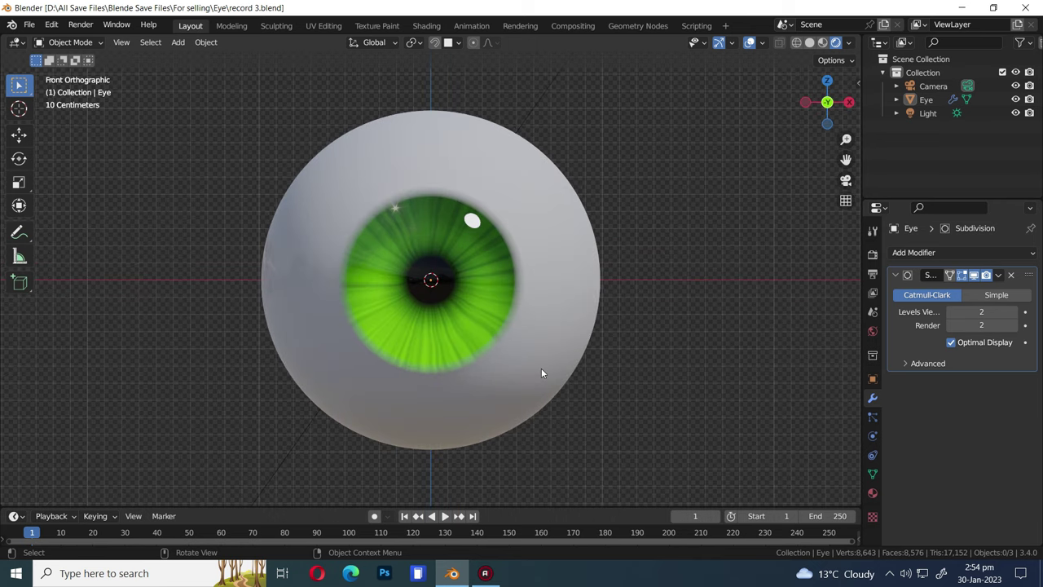
mouse_move(34, 533)
mouse_down()
mouse_move(76, 534)
mouse_move(27, 534)
mouse_up()
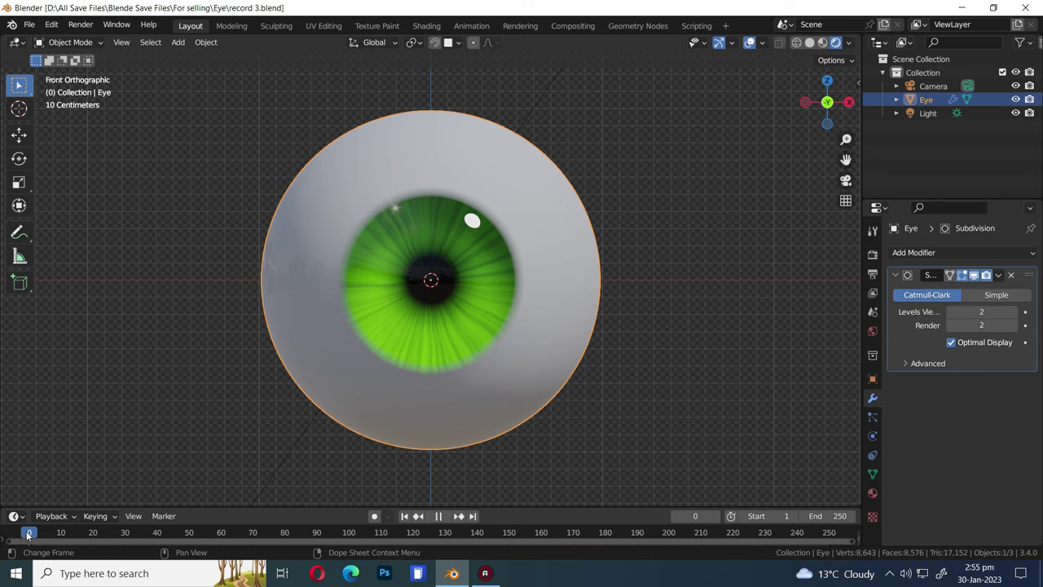
mouse_move(27, 533)
mouse_down()
mouse_move(63, 535)
mouse_move(31, 534)
mouse_up()
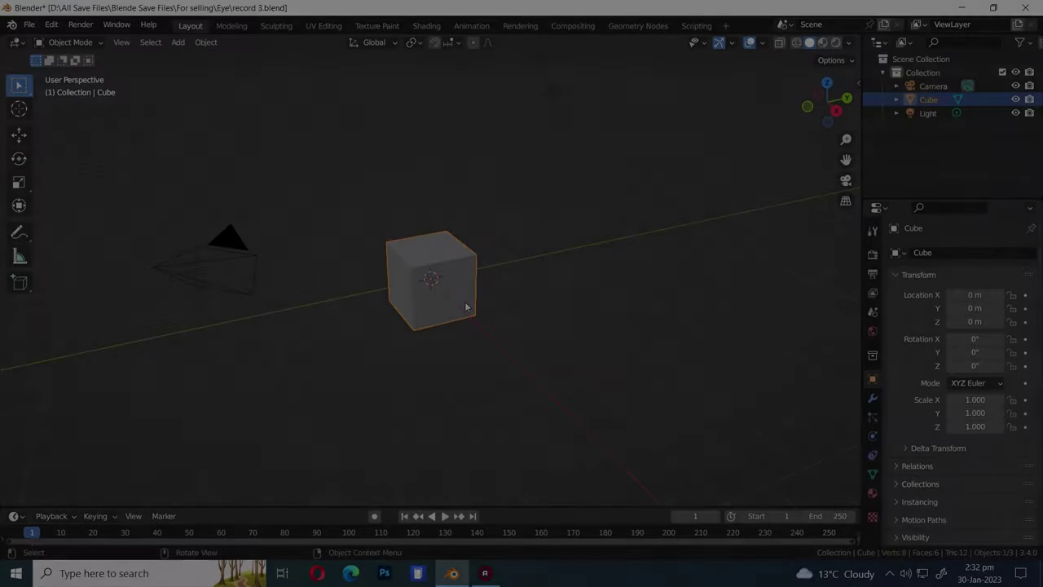
Step: Delete the existing object and add a UV sphere at the origin
key(Delete)
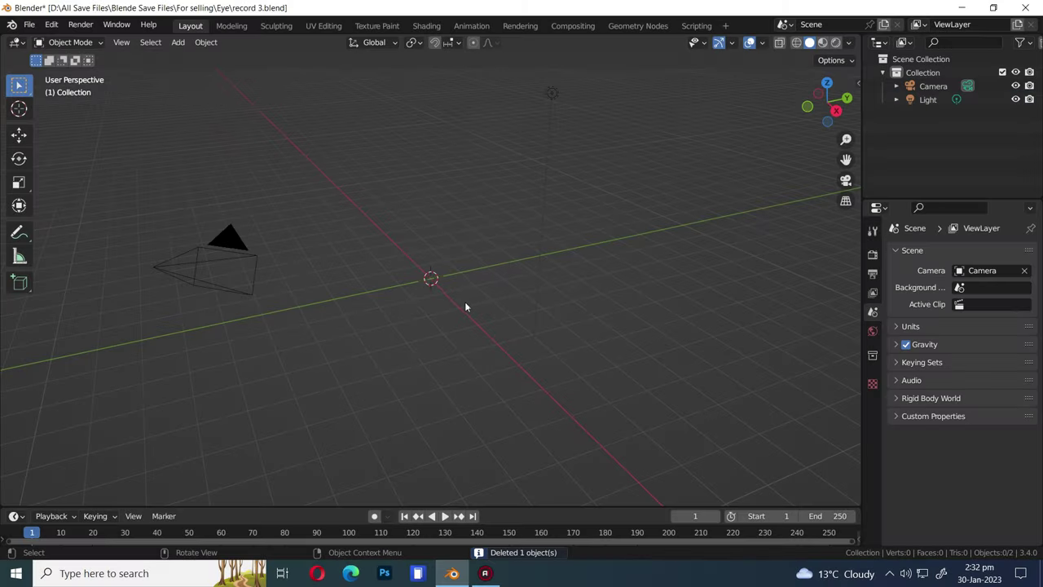
key(shift+a)
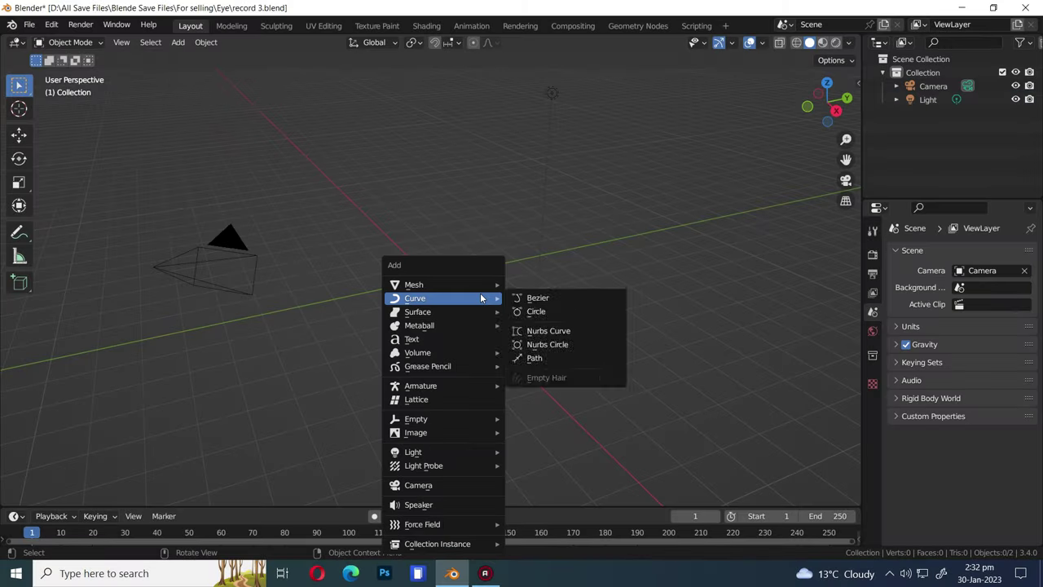
mouse_move(480, 286)
click(537, 324)
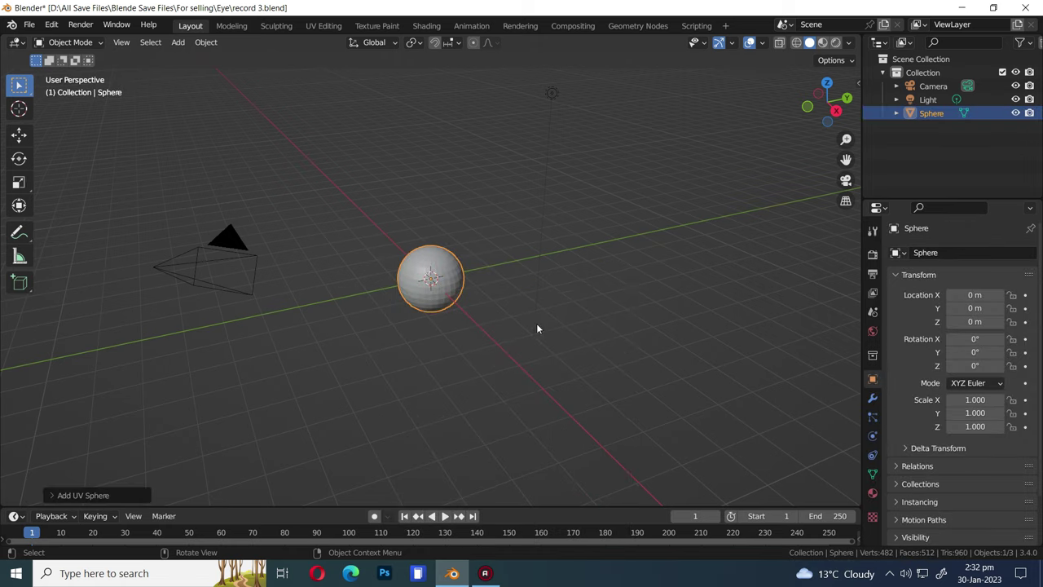
Step: Align the new UV sphere to the front view so its pole faces forward
key(KP_1)
scroll(499, 252, up, 6)
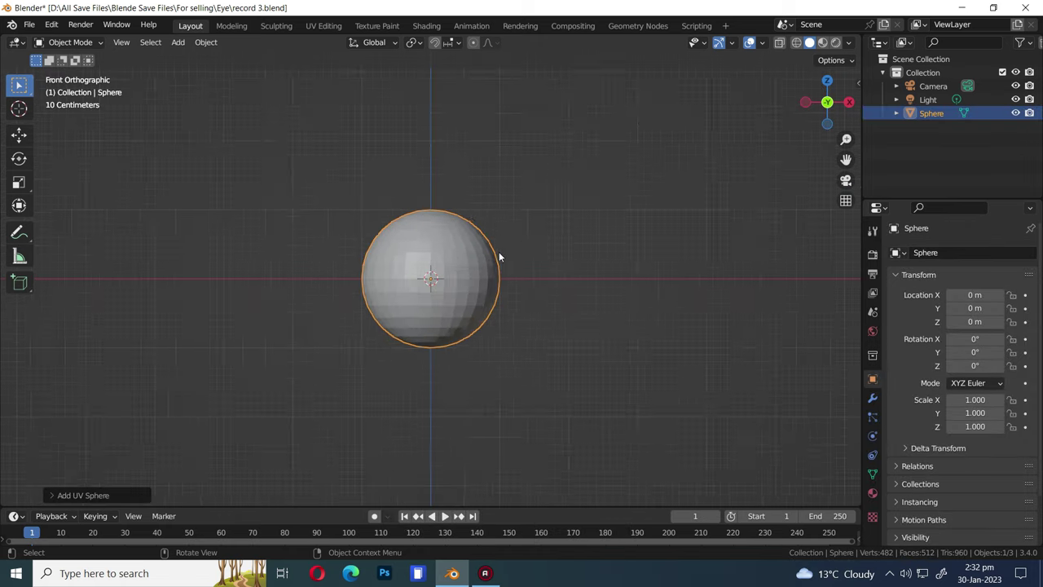
click(71, 495)
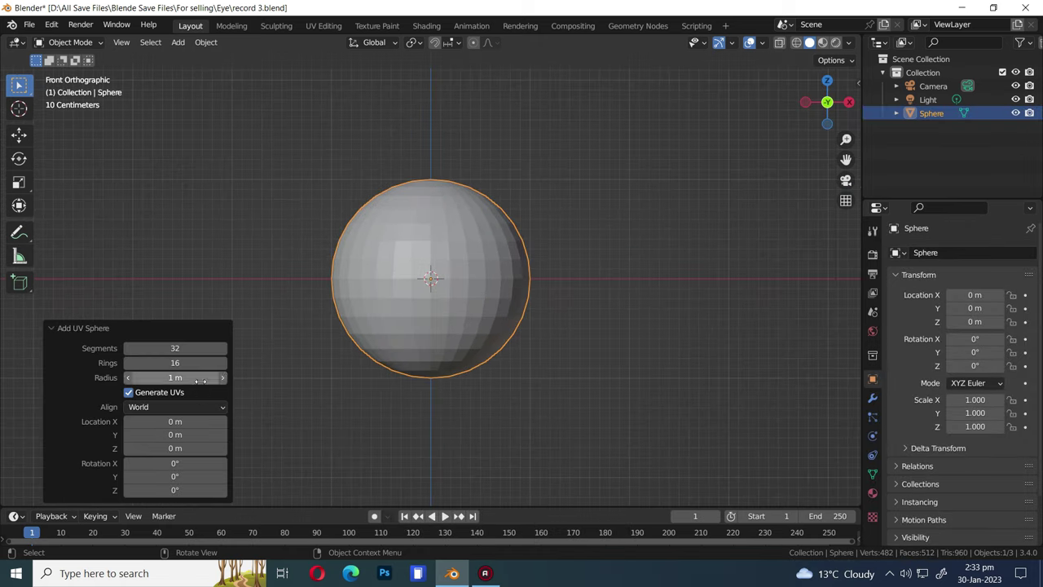
click(200, 410)
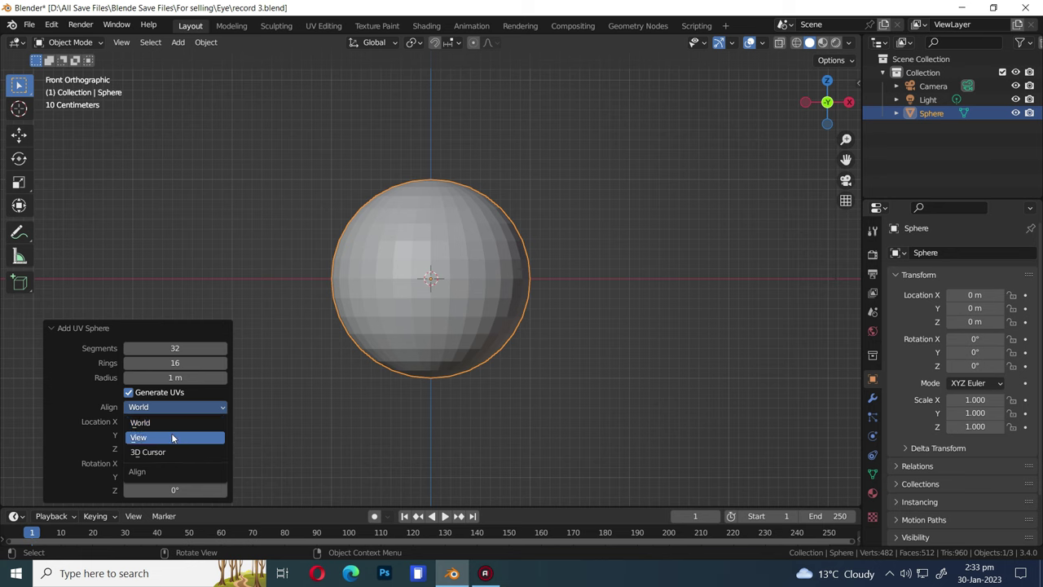
click(175, 437)
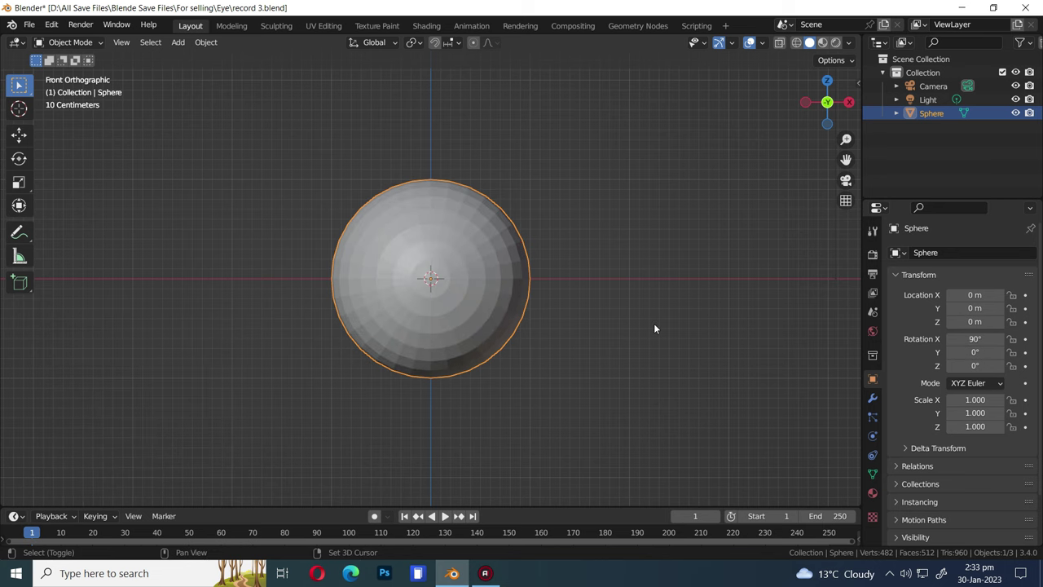
Step: Duplicate the sphere in place, naming the copy Outer and the original Eye
key(shift+d)
right_click(689, 301)
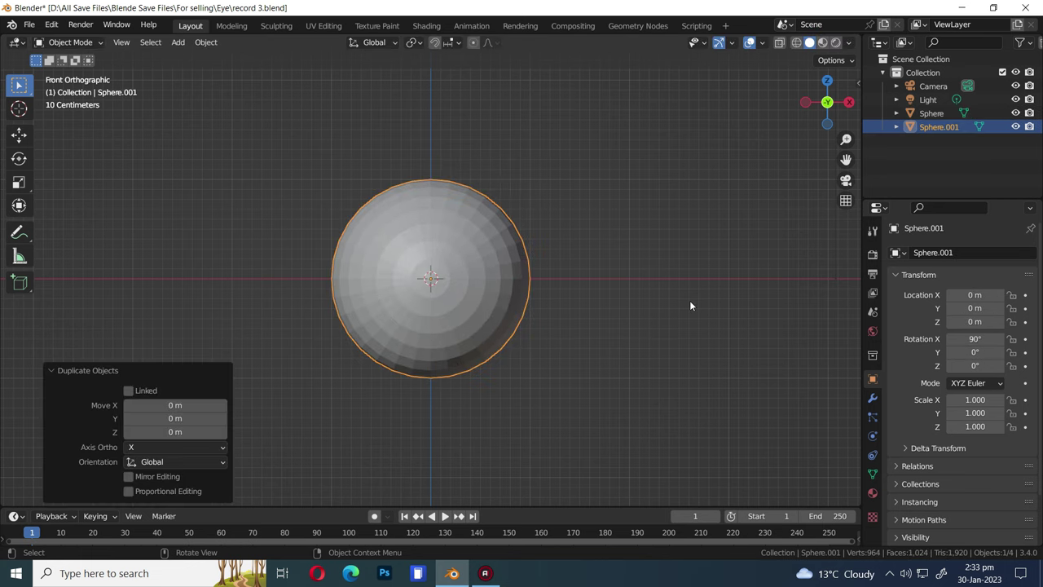
double_click(938, 126)
text(Outer)
key(Return)
double_click(932, 126)
text(Eye)
key(Return)
Step: Hide the Outer sphere and shade the Eye sphere smooth
click(1015, 126)
right_click(577, 196)
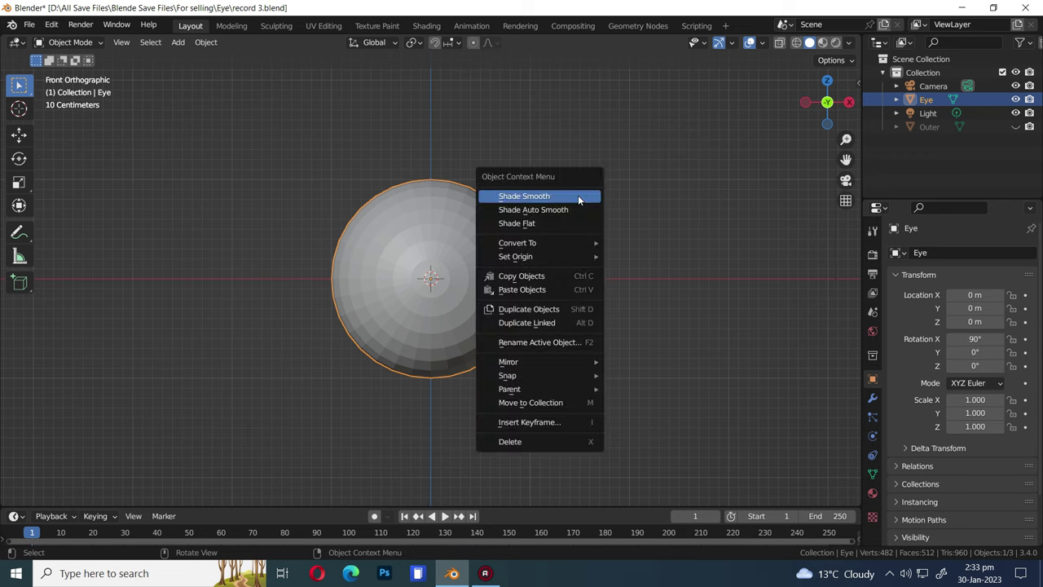
click(577, 196)
Step: Delete the three innermost rings of faces around the front pole of the Eye mesh
key(Tab)
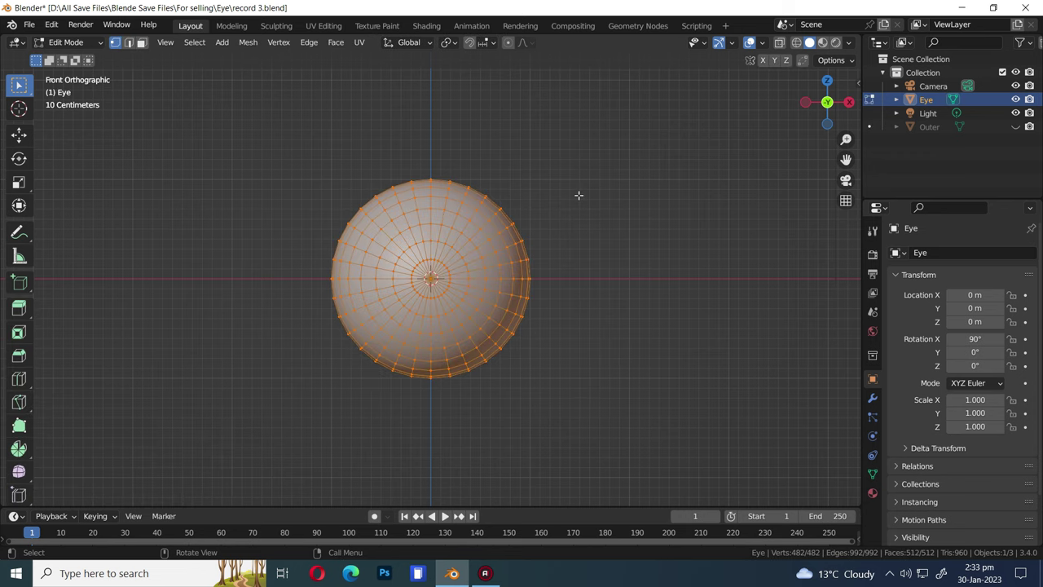
scroll(454, 307, up, 4)
click(430, 277)
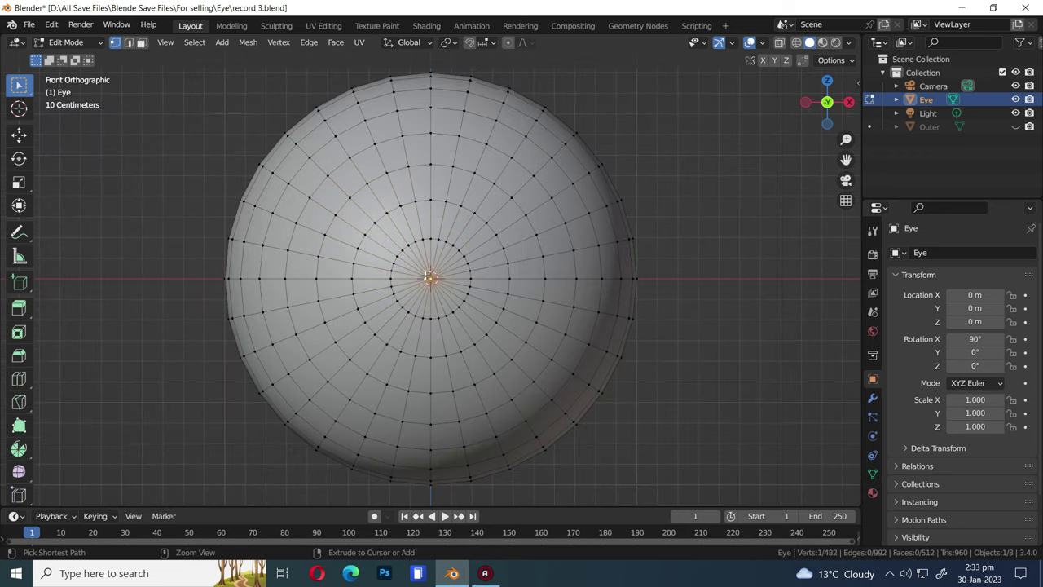
key(ctrl+KP_Add)
key(ctrl+KP_Add)
key(ctrl+KP_Add)
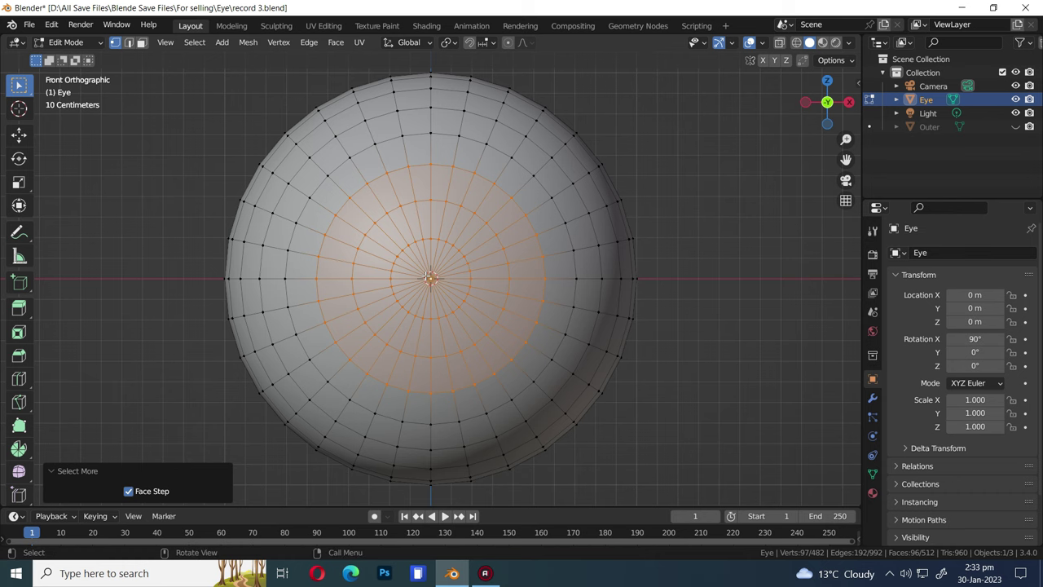
key(x)
click(417, 288)
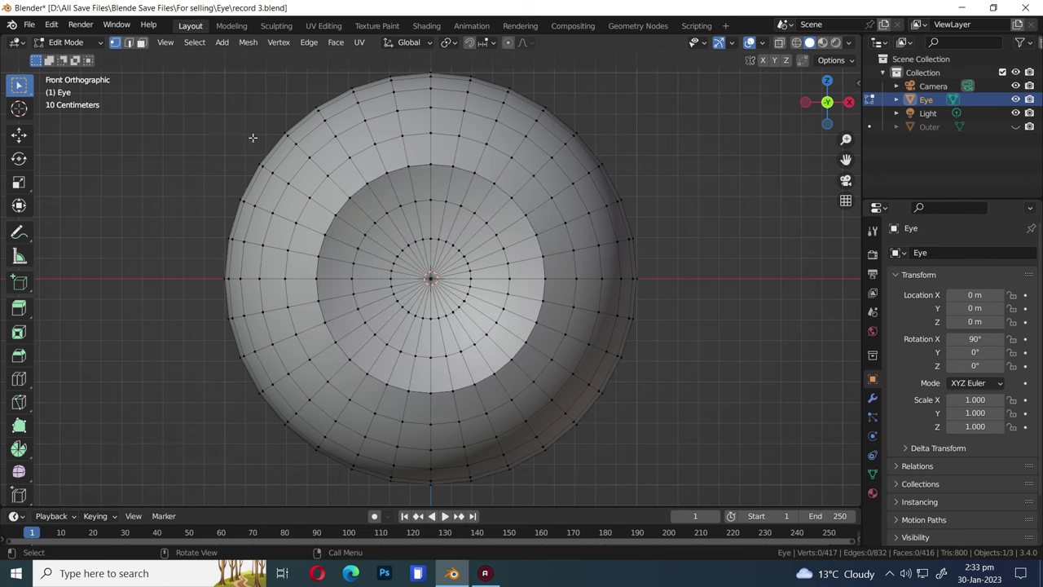
Step: Close the Eye's front hole with a Grid Fill on its border loop, using span 8 and offset 4
click(129, 43)
alt+click(519, 200)
middle_drag(519, 200, 534, 218)
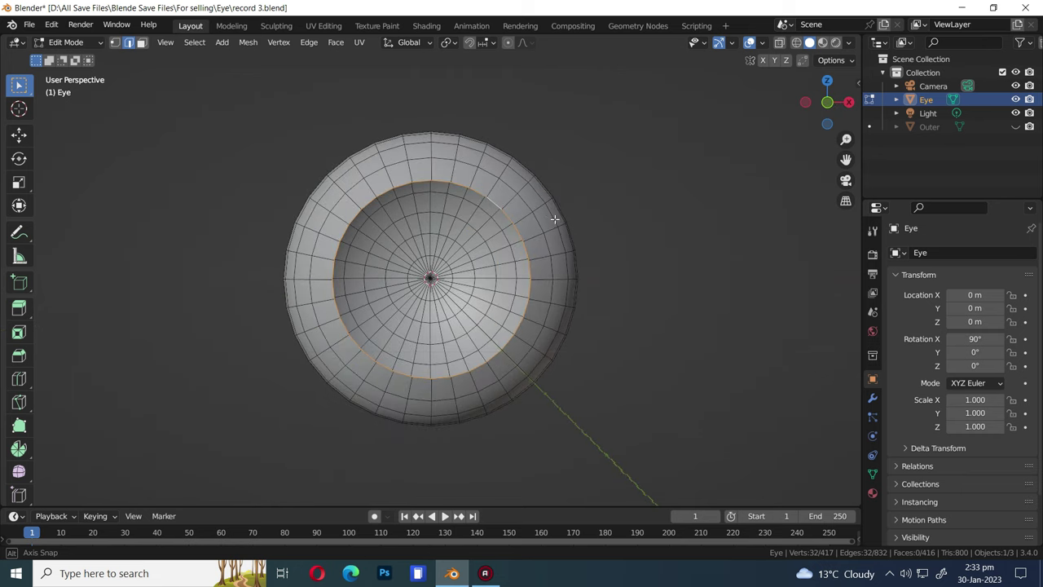
click(336, 43)
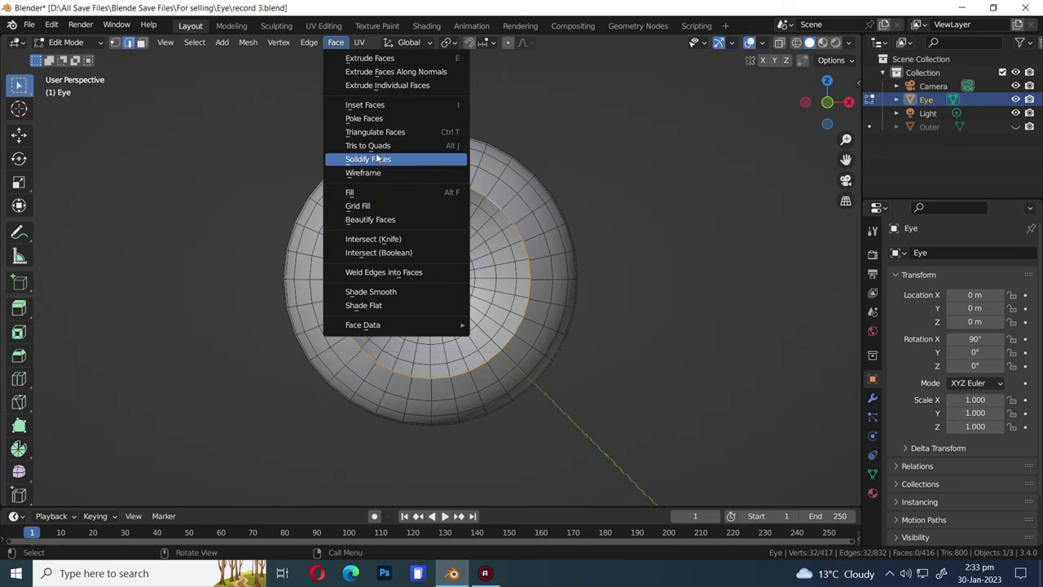
click(363, 206)
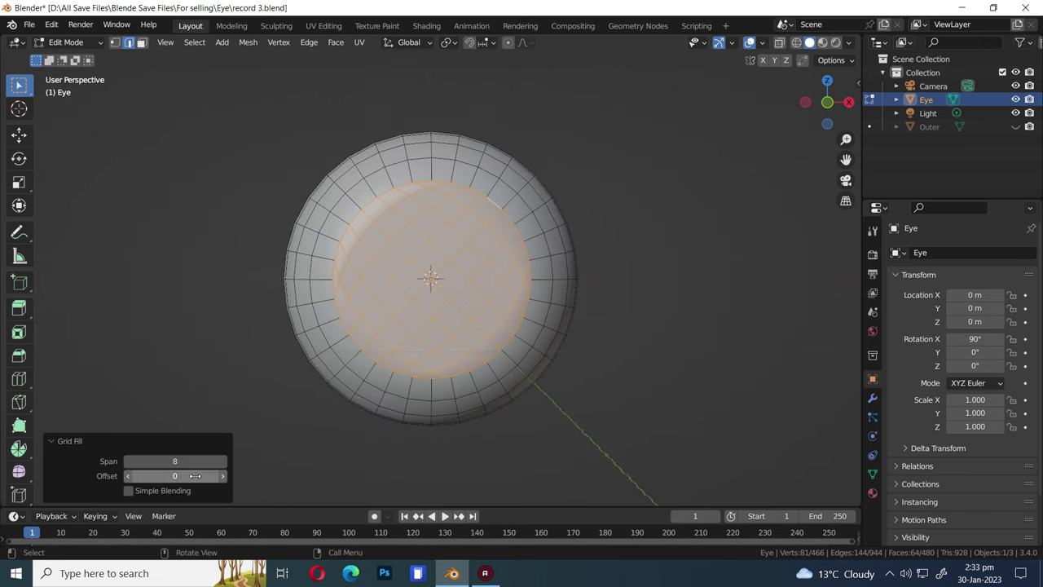
click(222, 476)
click(223, 476)
click(222, 476)
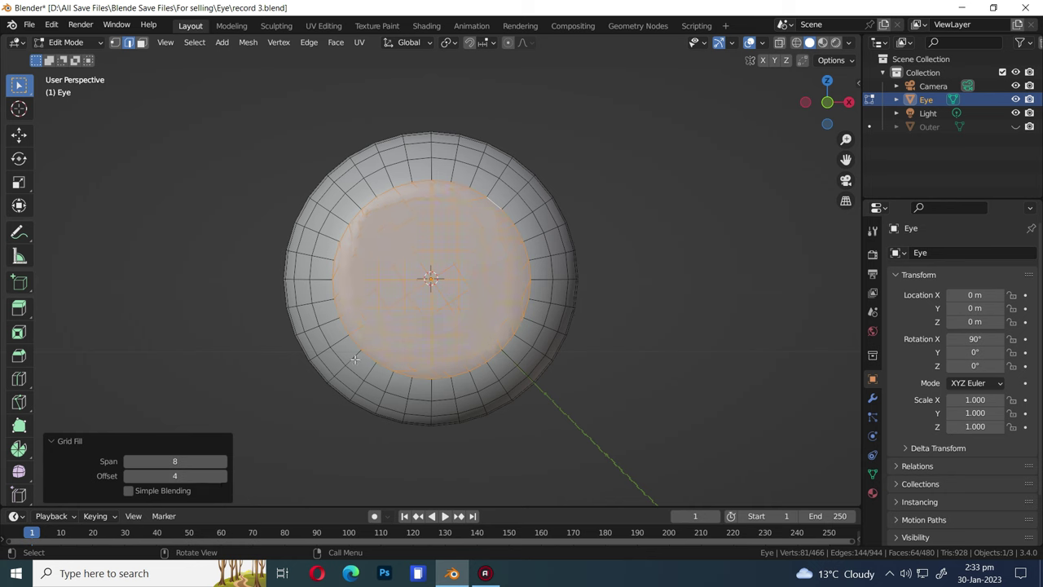
Step: Show the Eye from the right side in wireframe with X-ray on, and unhide the Outer sphere
key(KP_3)
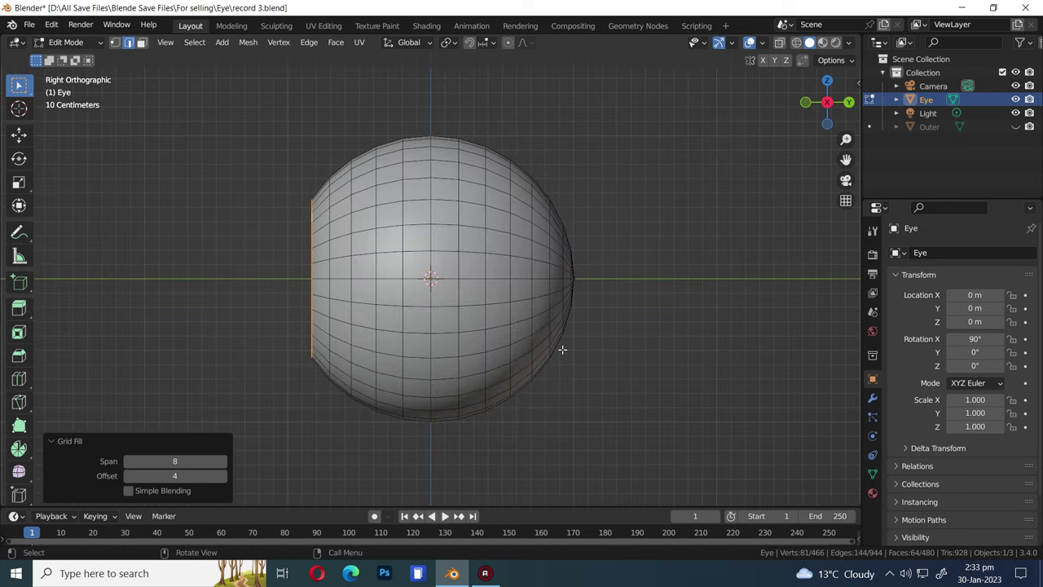
click(781, 45)
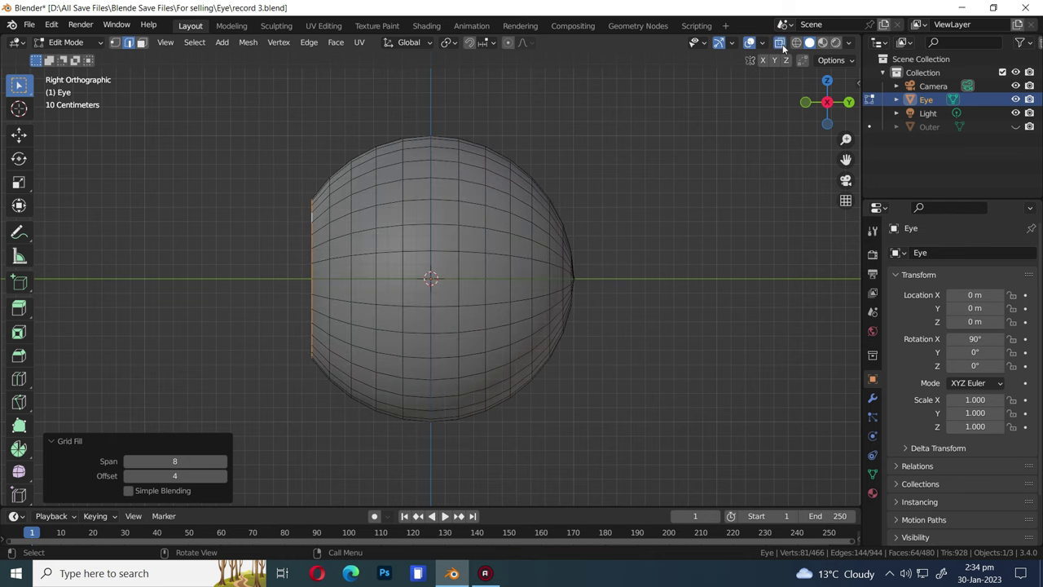
click(796, 42)
shift+middle_drag(623, 259, 656, 261)
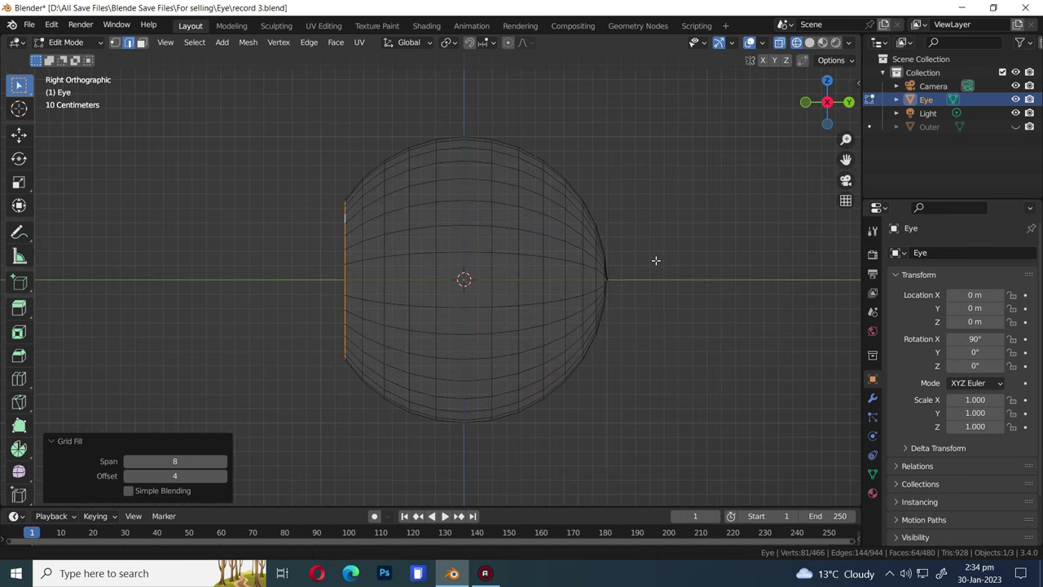
click(1015, 126)
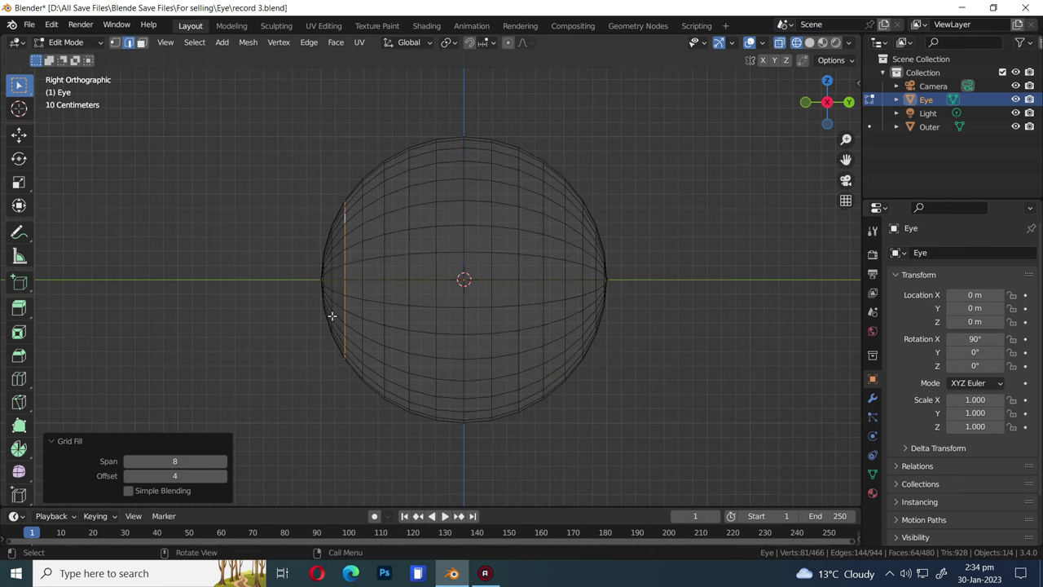
Step: Scale the whole Outer mesh to about 0.787 and move it forward along Y, refining its size to bulge through the Eye's flat front
key(Tab)
click(330, 281)
key(Tab)
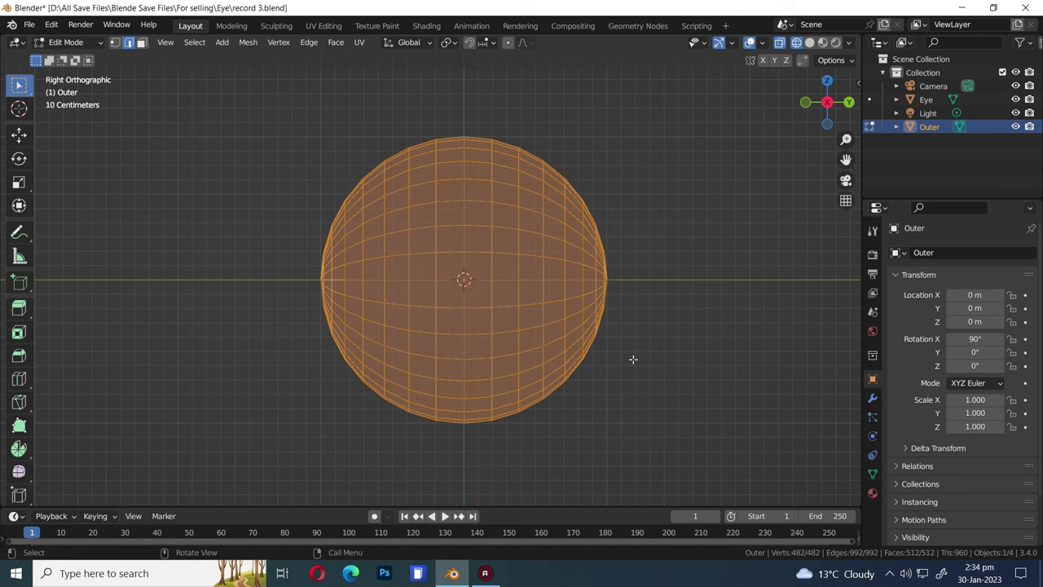
key(s)
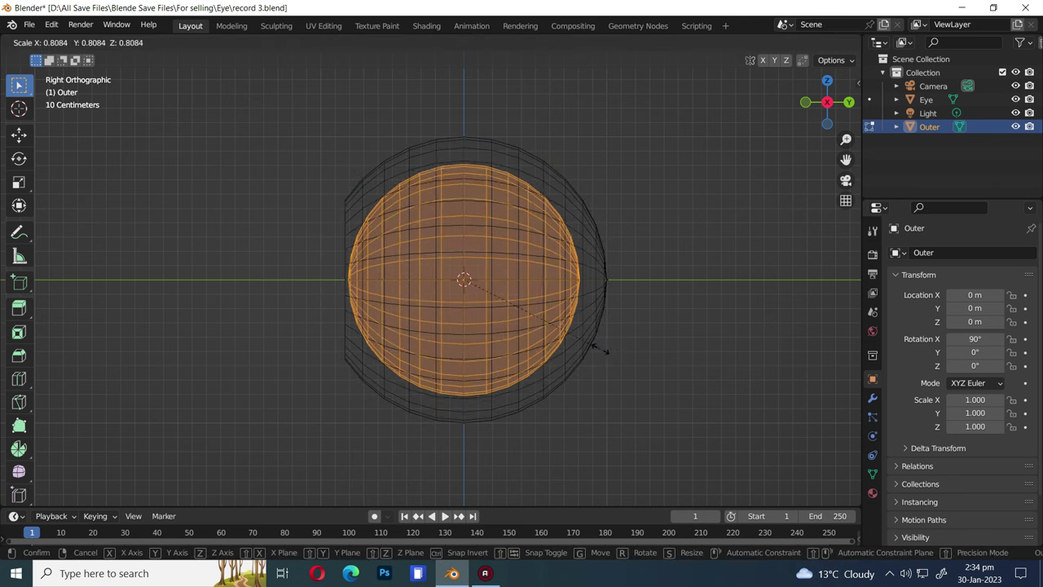
click(570, 341)
click(21, 139)
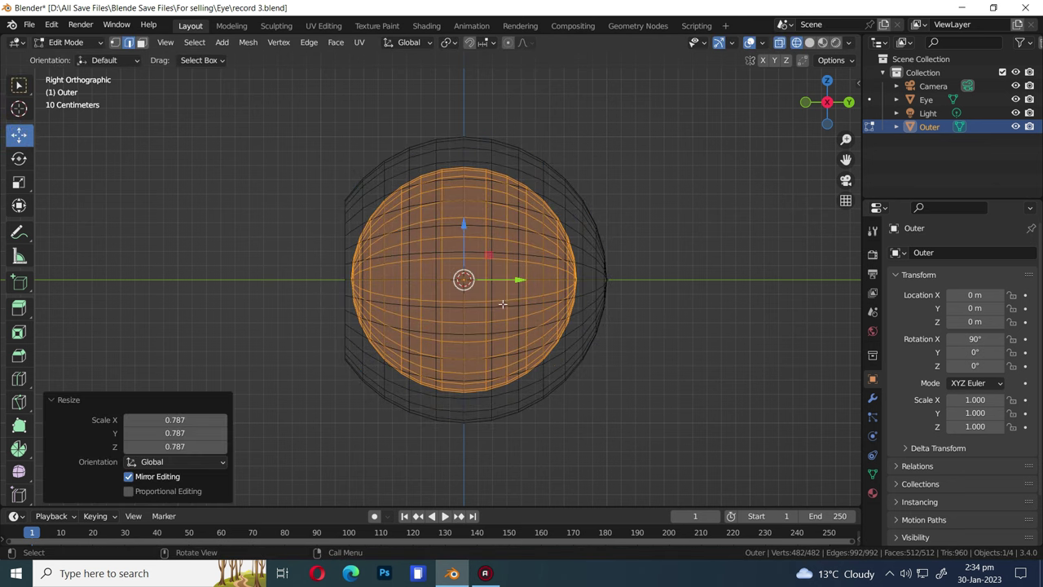
drag(519, 279, 487, 279)
key(s)
click(484, 280)
middle_drag(486, 279, 523, 318)
key(Tab)
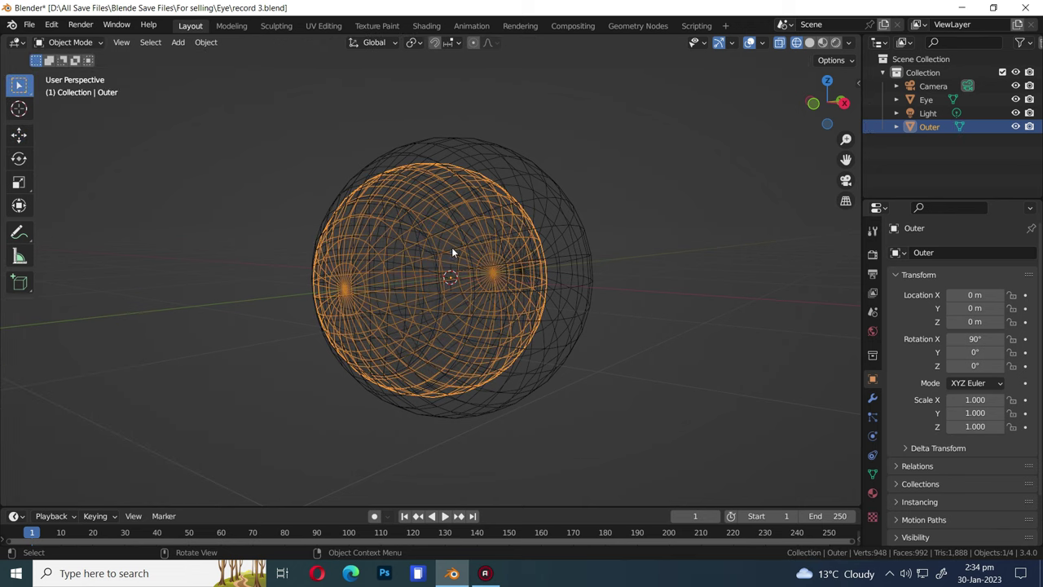
Step: Select the Eye and set snapping to Face Project with Project Individual Elements
click(546, 196)
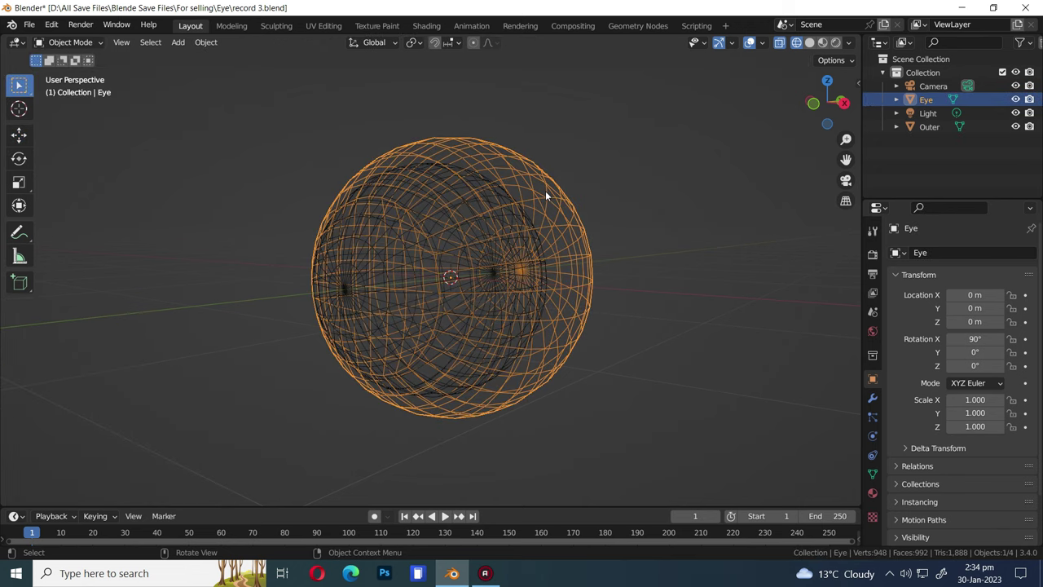
click(449, 44)
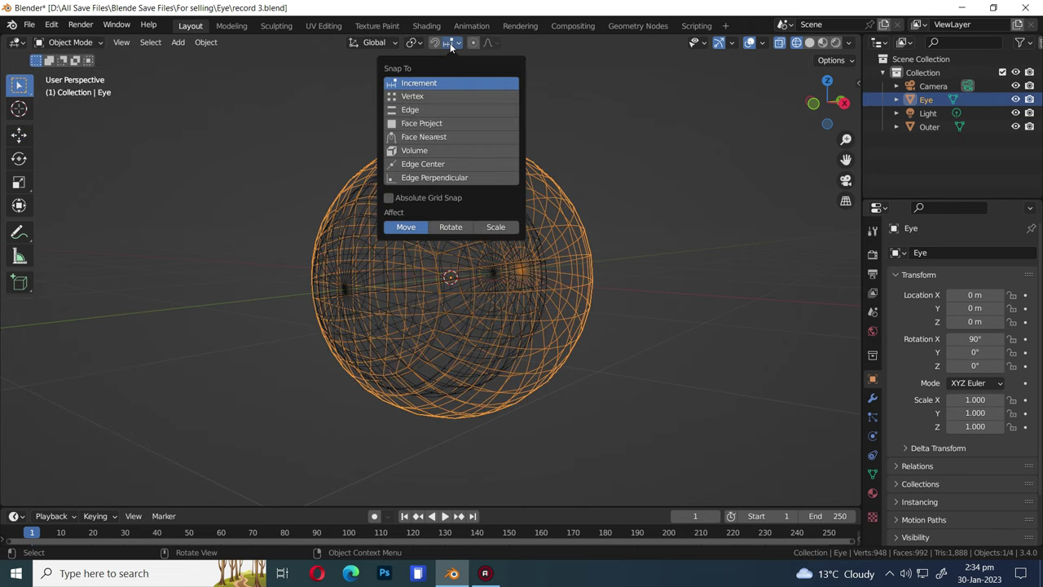
click(415, 124)
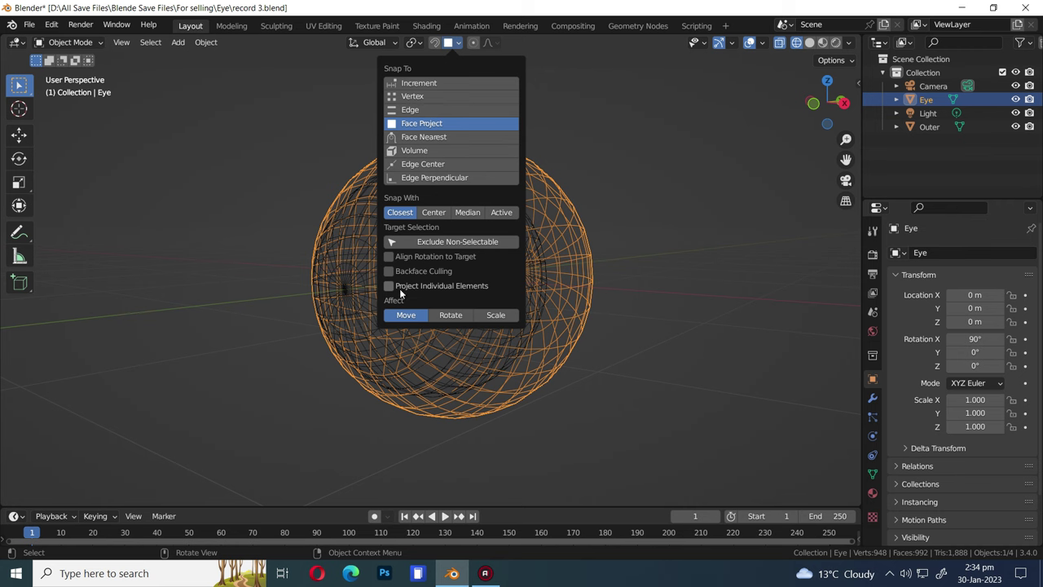
key(KP_1)
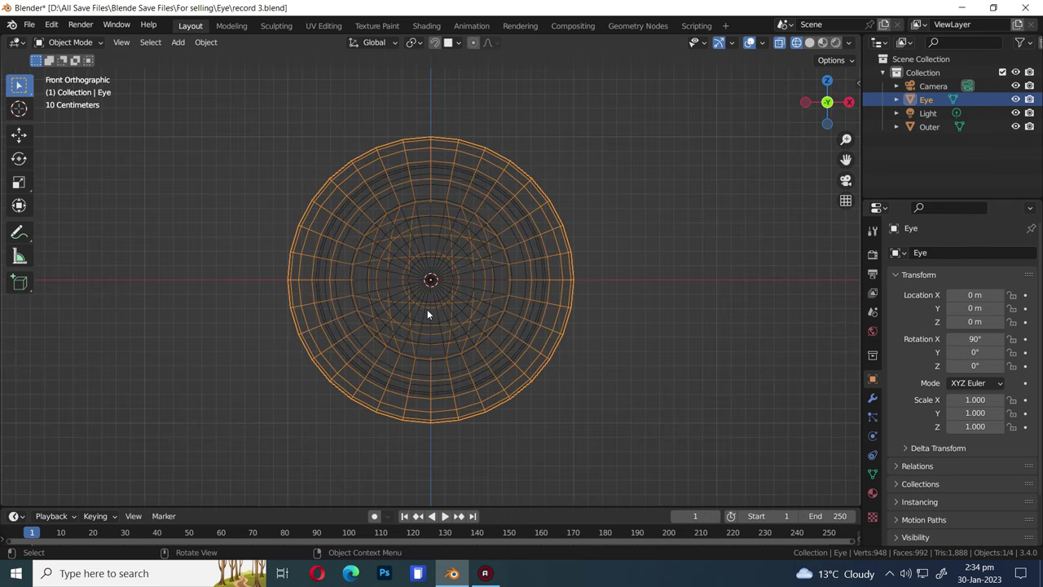
Step: Enable snapping and project the Eye's selected front grid patch onto the Outer sphere's surface from the front view
key(Tab)
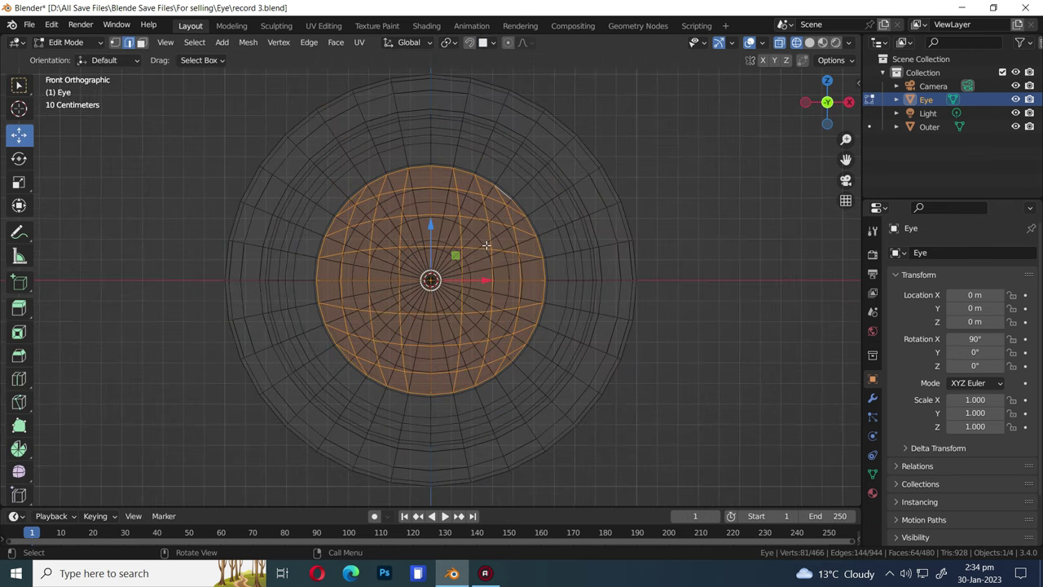
click(470, 42)
drag(430, 279, 430, 280)
scroll(430, 279, down, 3)
middle_drag(582, 302, 453, 317)
key(Tab)
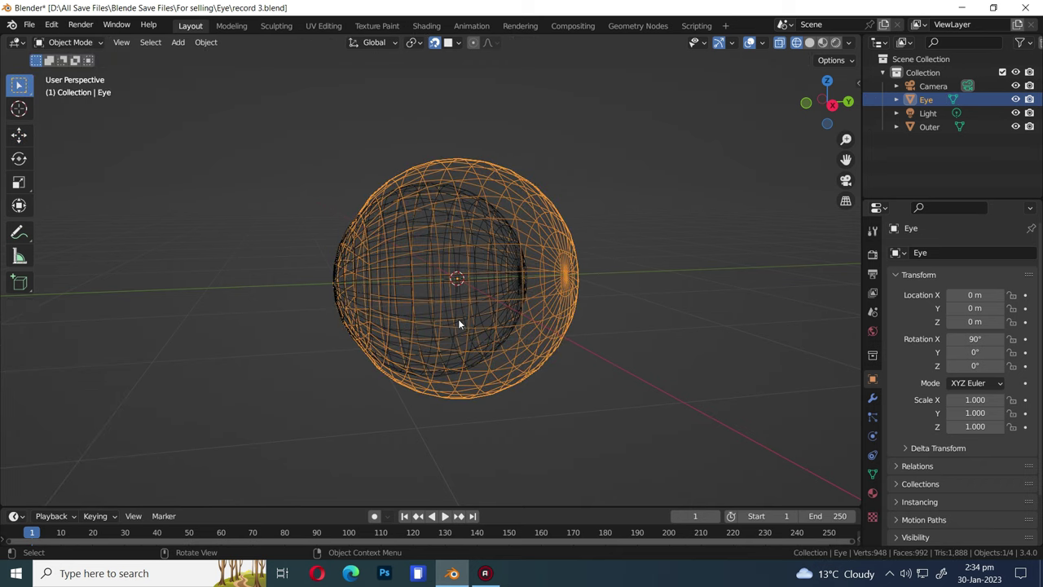
Step: Save the file and switch the viewport to solid shading
key(ctrl+s)
click(810, 44)
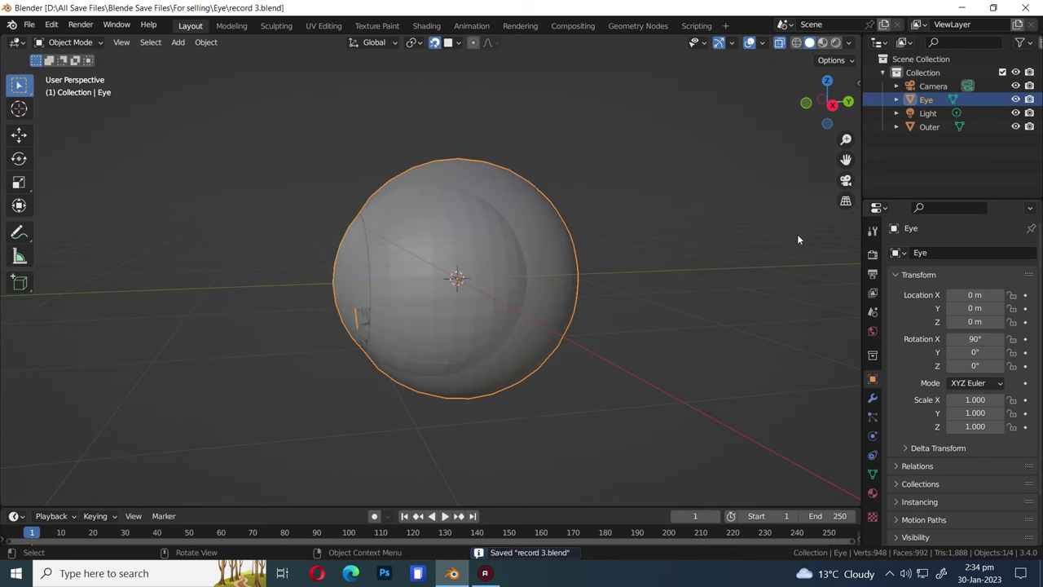
Step: Hide the Outer helper sphere to check the Eye alone, and delete Outer from the scene
click(1015, 126)
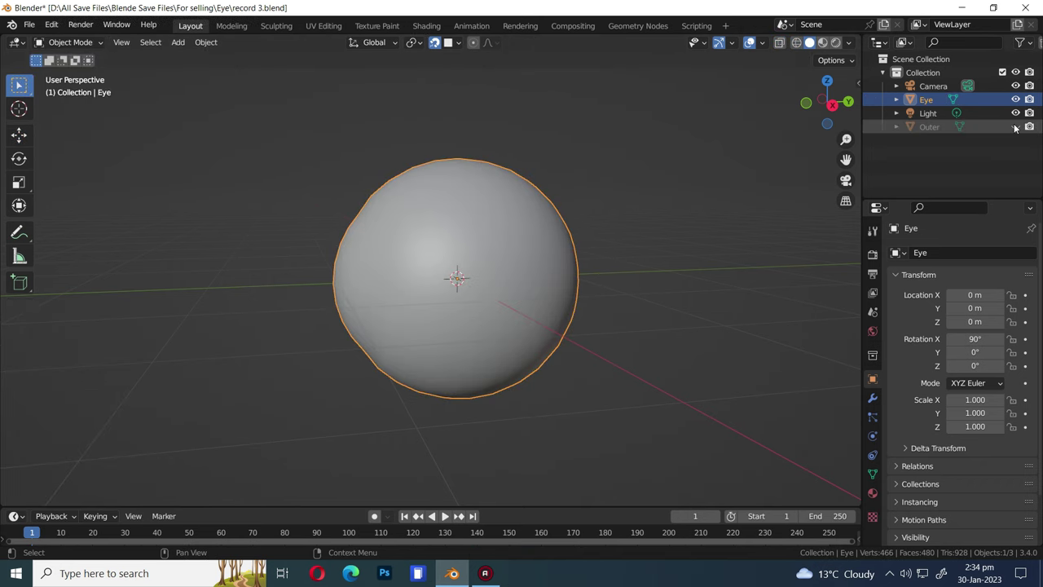
middle_drag(505, 311, 542, 315)
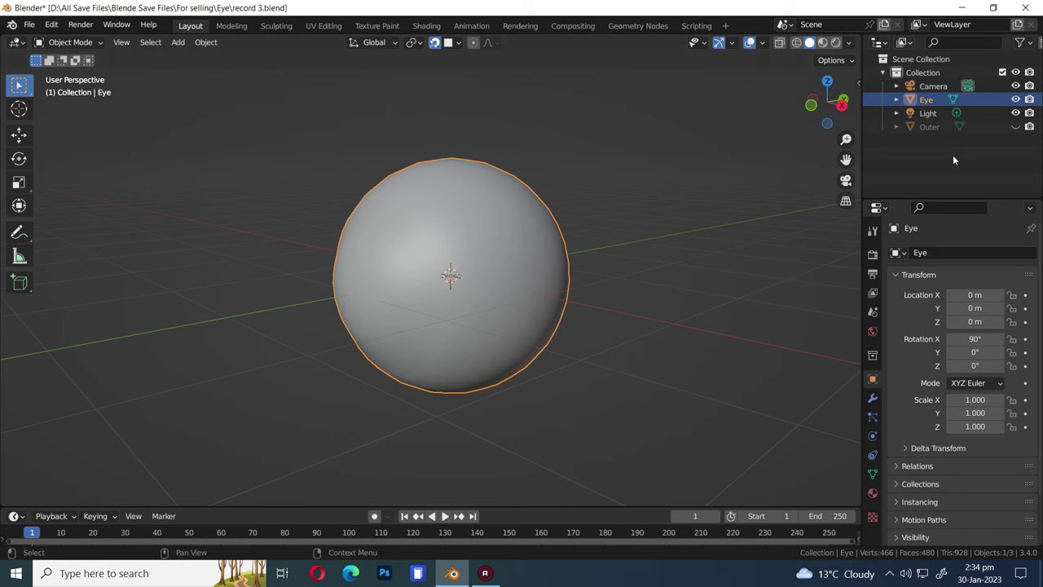
click(929, 127)
key(Delete)
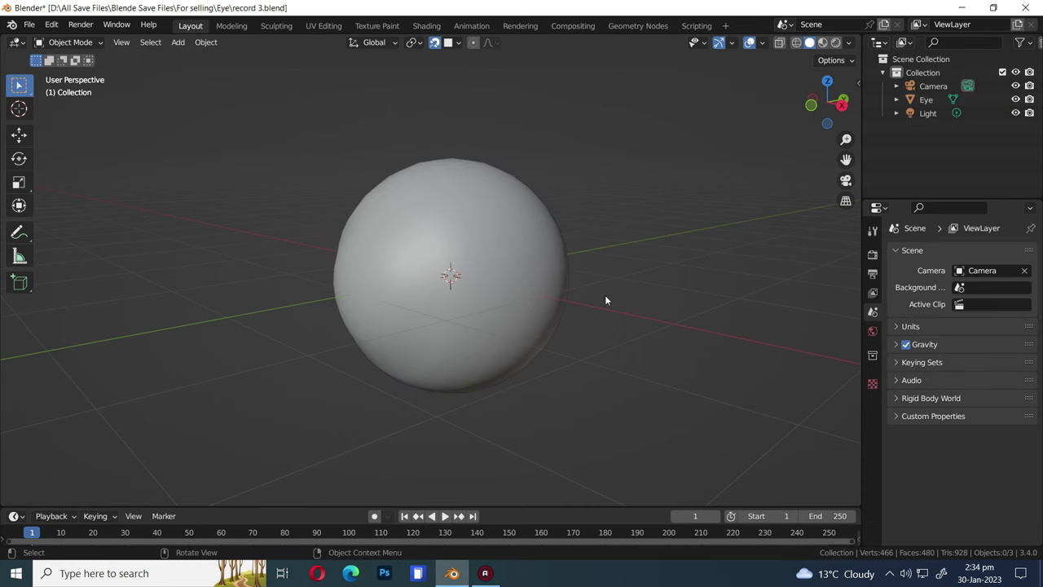
Step: Add a level 2 Subdivision modifier to the Eye and show its modifier settings
click(484, 297)
key(ctrl+2)
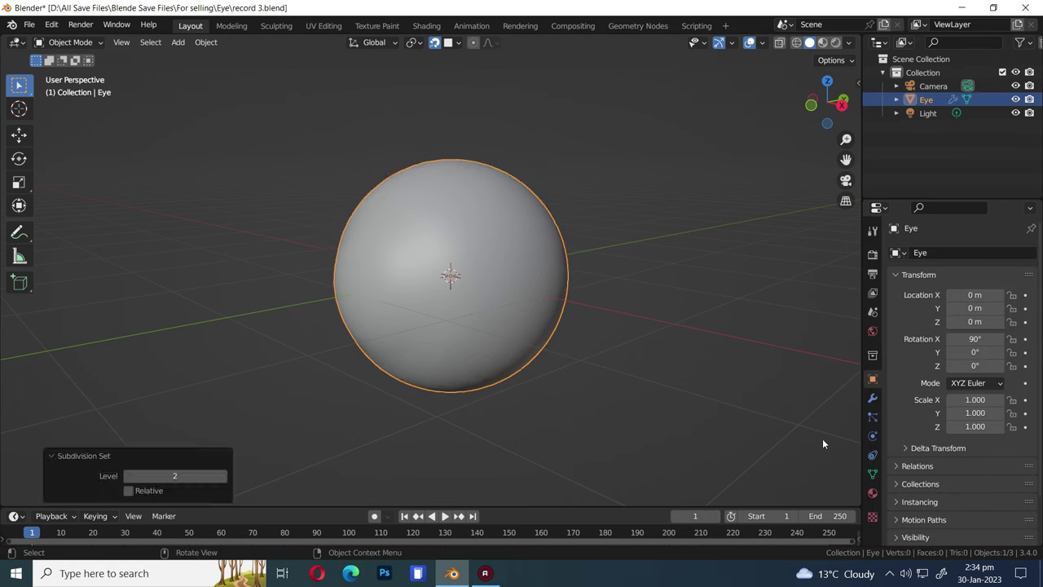
click(872, 398)
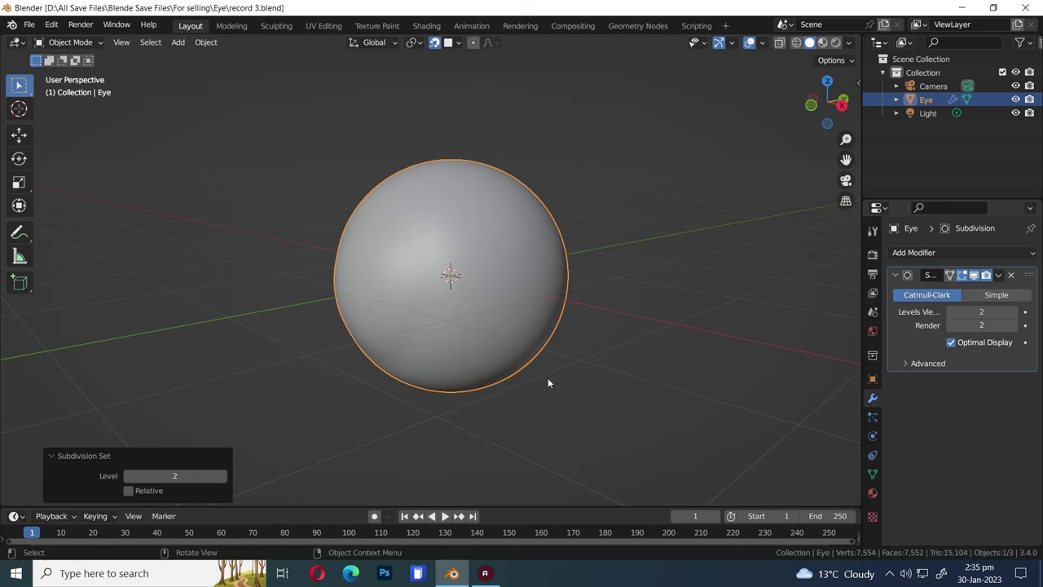
Step: Duplicate the Eye's selected front patch in place in the right view, and turn off snapping with wireframe shading on
key(KP_3)
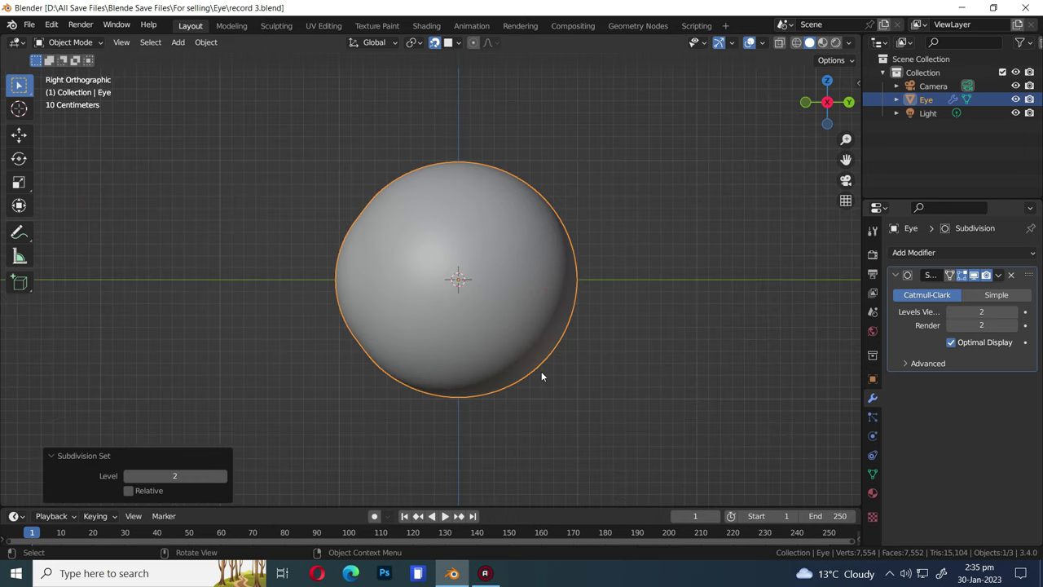
key(Tab)
key(shift+d)
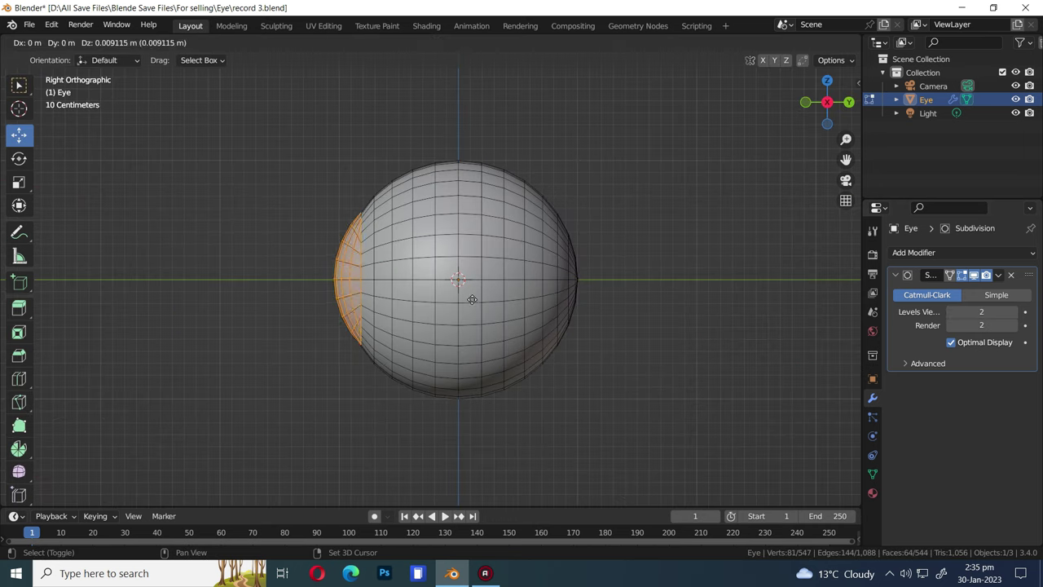
right_click(479, 300)
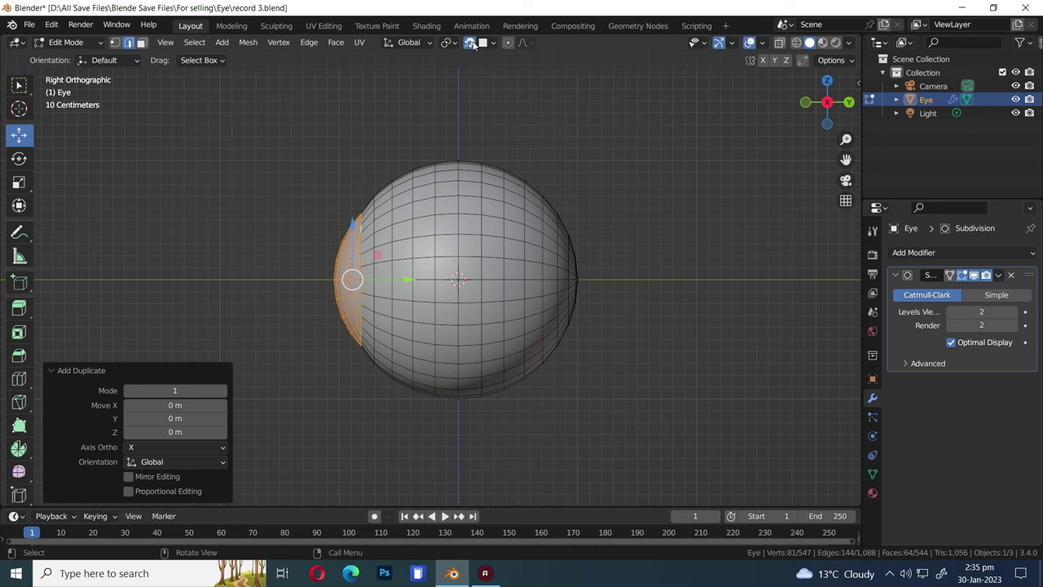
click(470, 44)
click(796, 42)
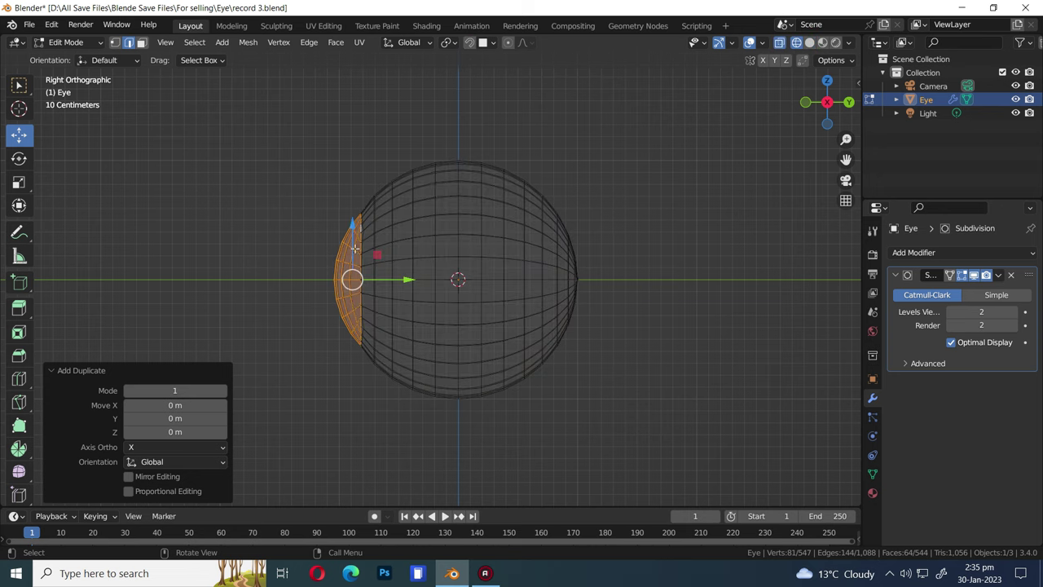
Step: Mirror the duplicated front patch along Y with a scale of -1 and recalculate its normals
scroll(355, 283, up, 2)
text(sy)
text(-1)
key(Return)
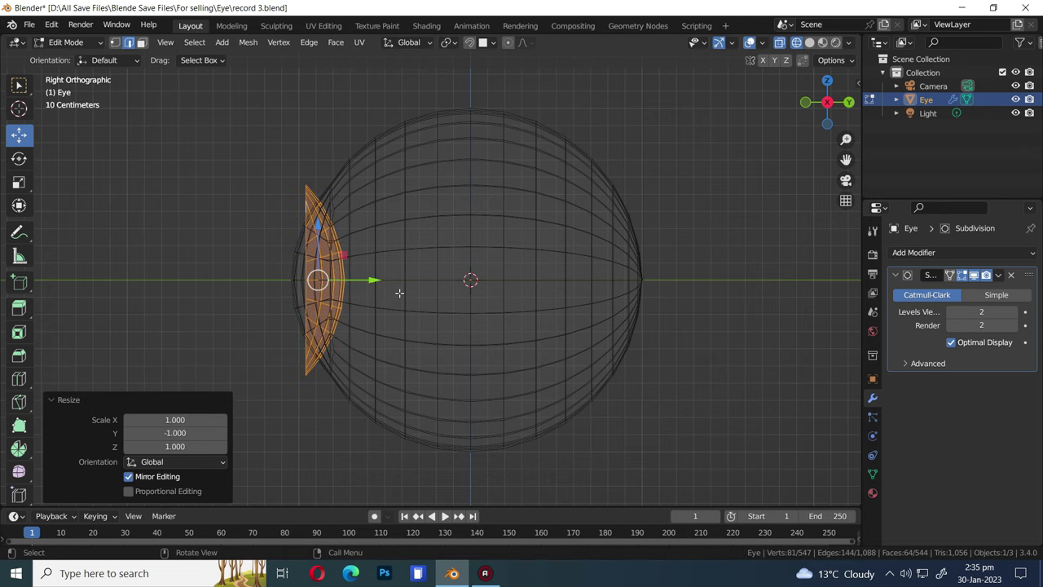
key(shift+n)
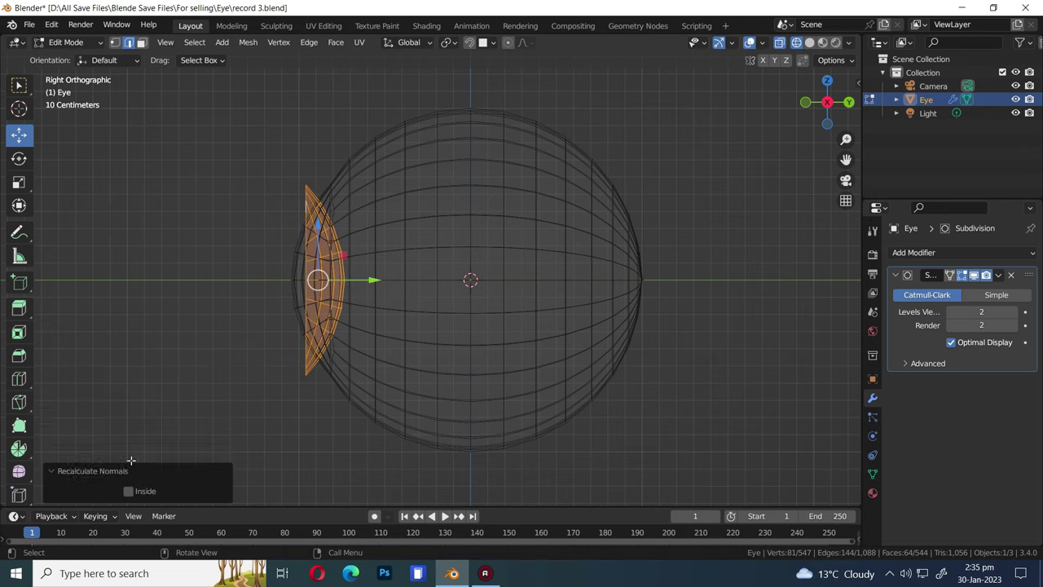
Step: Move the mirrored patch slightly inward along Y and return to Object Mode with solid shading
drag(387, 279, 403, 281)
key(Tab)
mouse_move(432, 302)
middle_down()
mouse_move(422, 297)
mouse_move(550, 305)
mouse_move(568, 291)
middle_up()
key(shift+z)
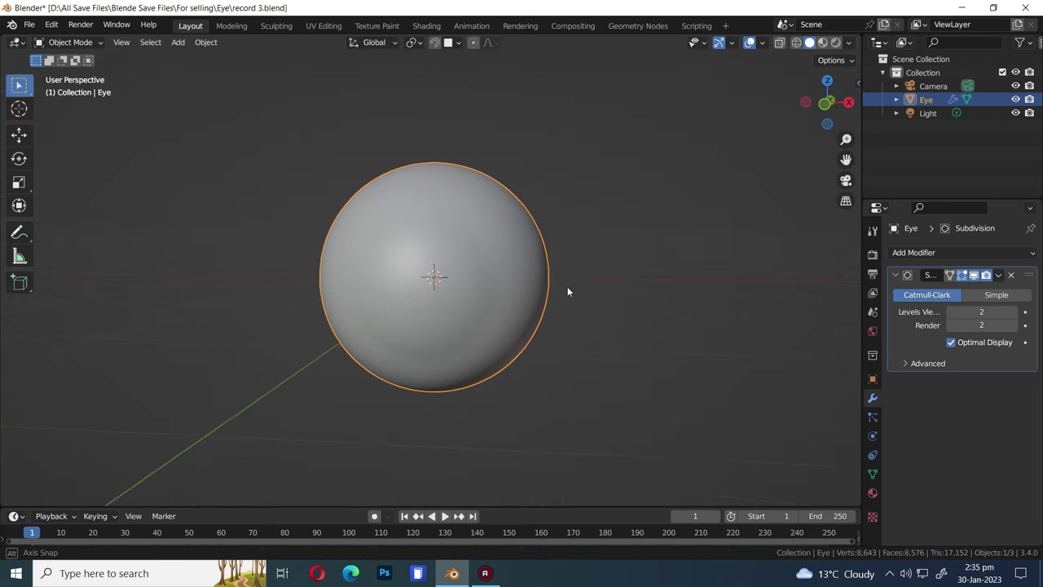
Step: Switch to the Shading workspace with the Eye framed from the front, and save the file
key(KP_1)
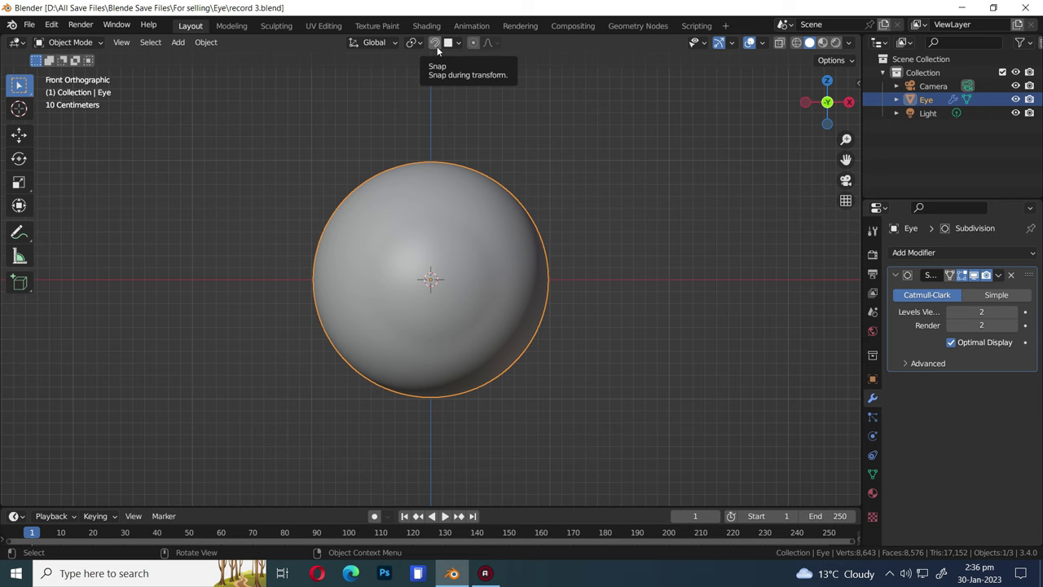
click(428, 25)
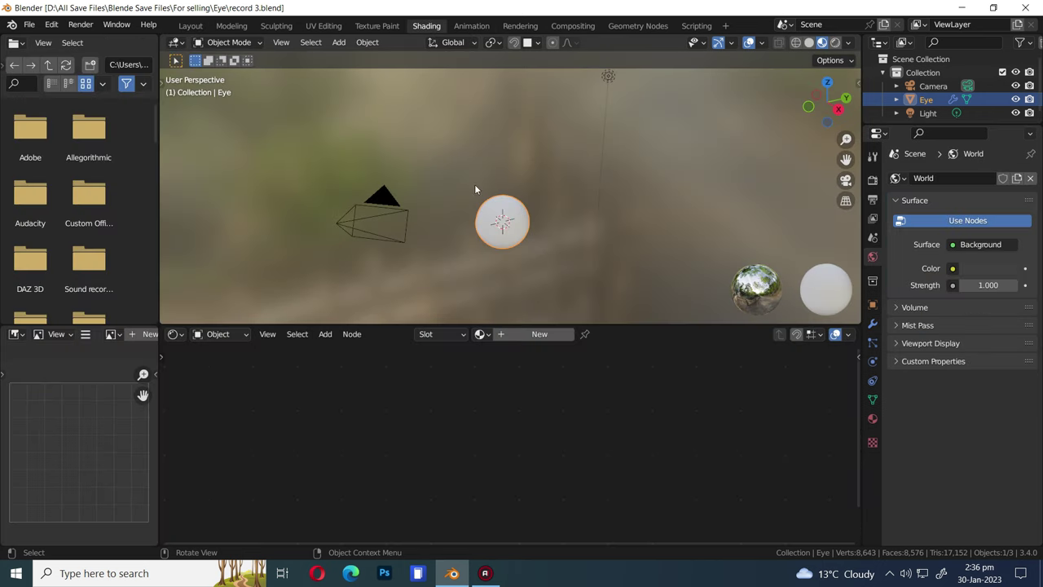
key(KP_1)
scroll(579, 297, up, 6)
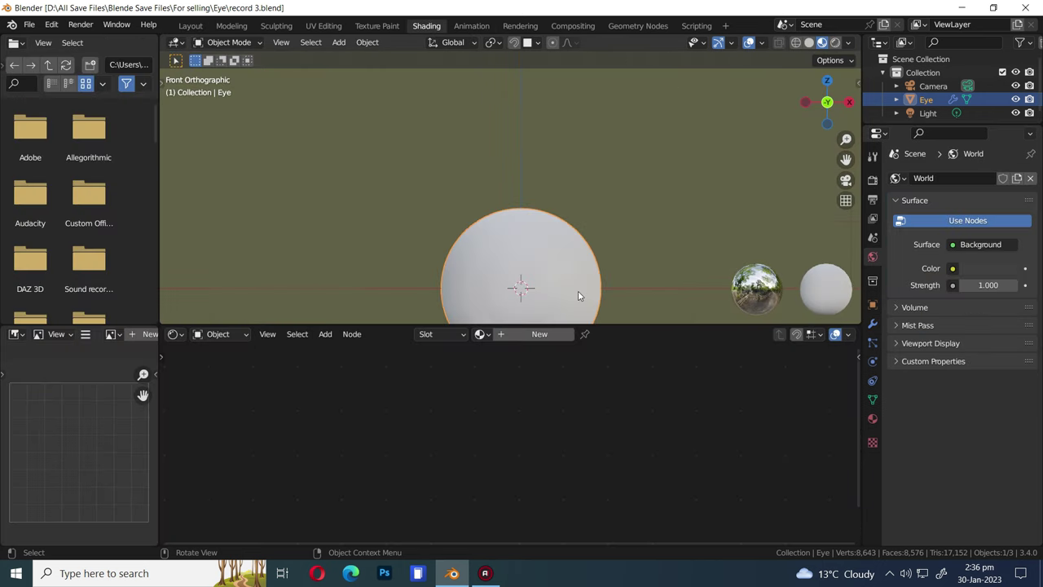
shift+middle_drag(580, 294, 585, 204)
scroll(585, 204, up, 2)
key(ctrl+s)
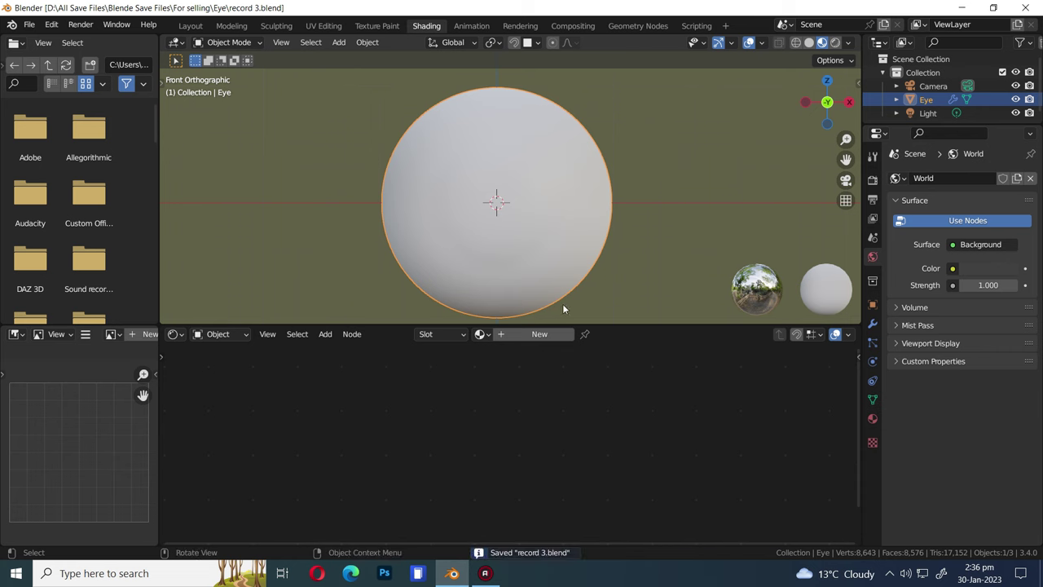
Step: Create a new material for the Eye and make room beside its Principled BSDF node
click(553, 336)
scroll(496, 444, down, 2)
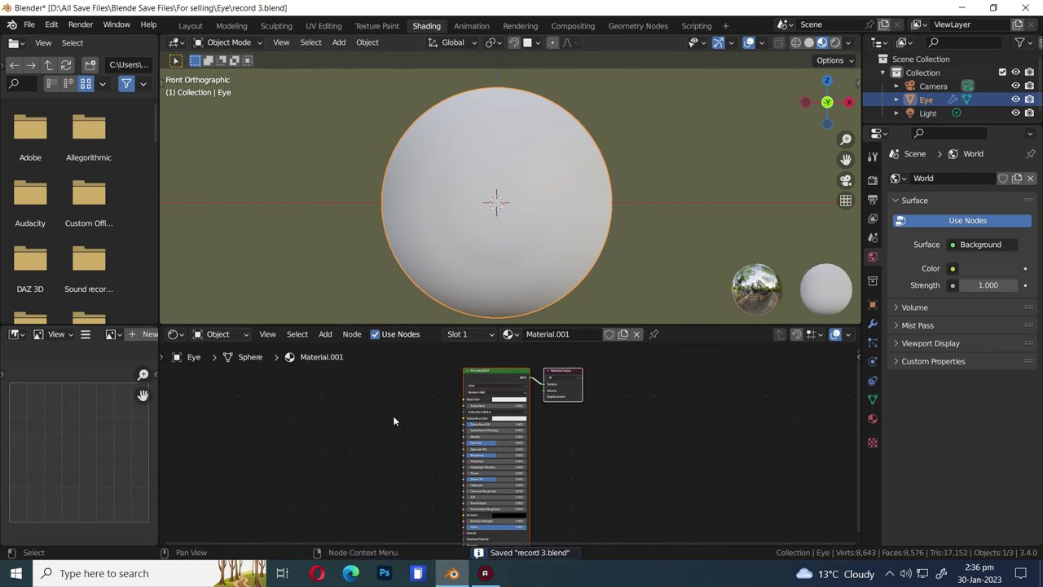
middle_drag(393, 416, 507, 434)
Step: Add a Gradient Texture node before the Principled BSDF and save the file
key(shift+a)
text(s)
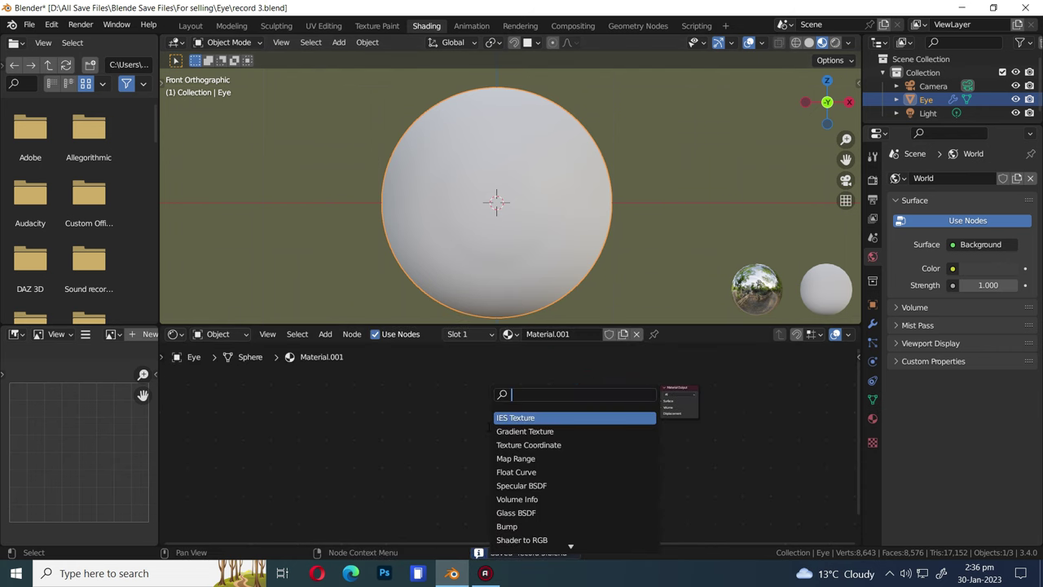
text(gra)
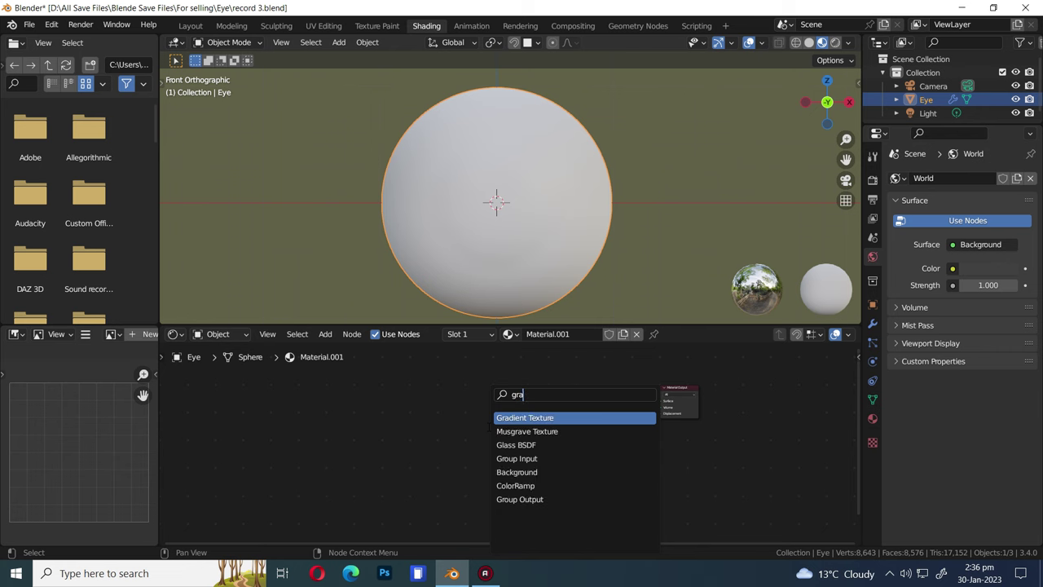
text(di)
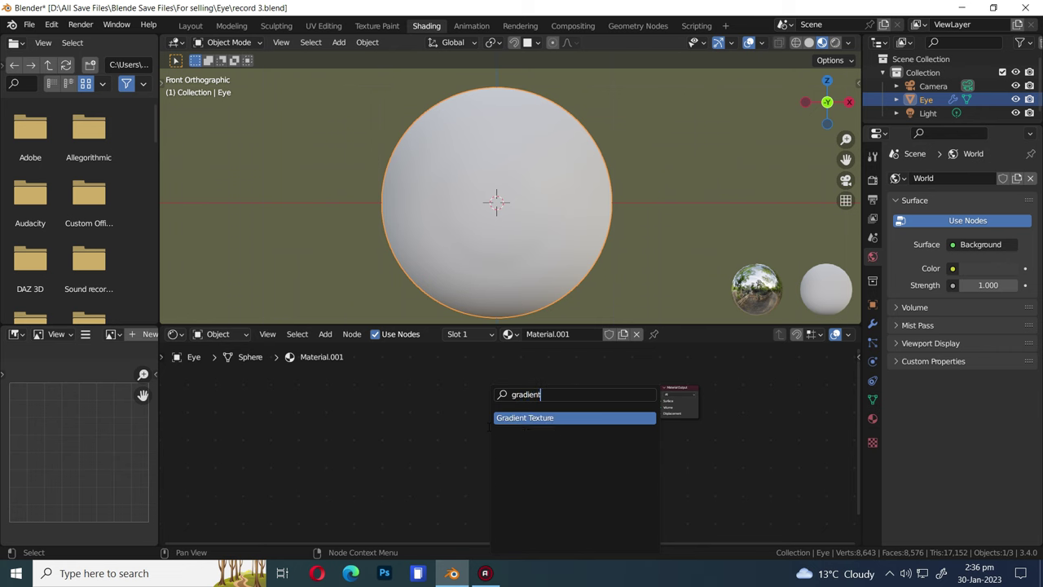
text(ent)
key(Return)
click(440, 420)
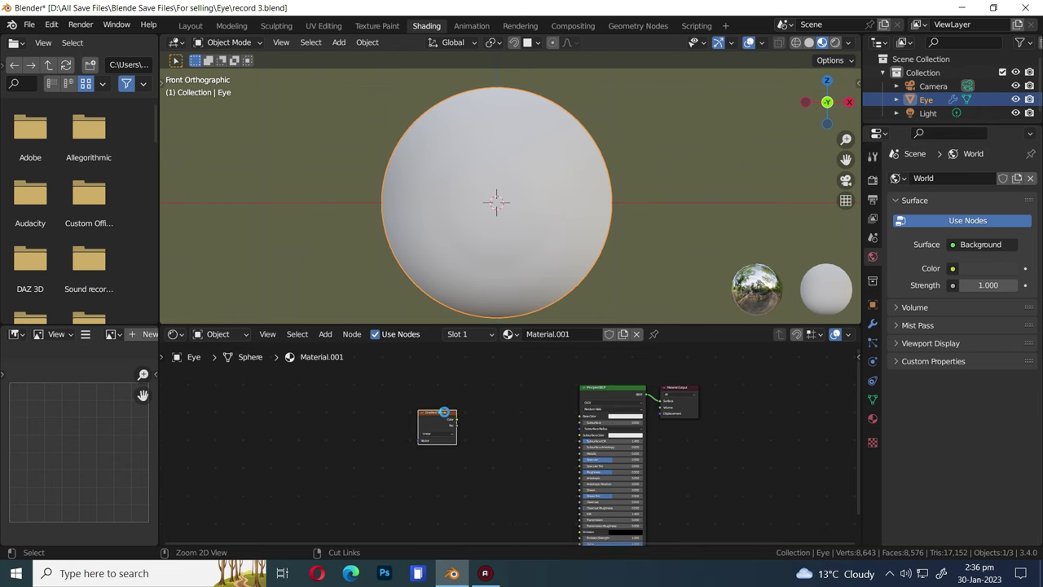
key(ctrl+s)
Step: Search the add-on preferences for "node" to check whether Node Wrangler is enabled
click(51, 25)
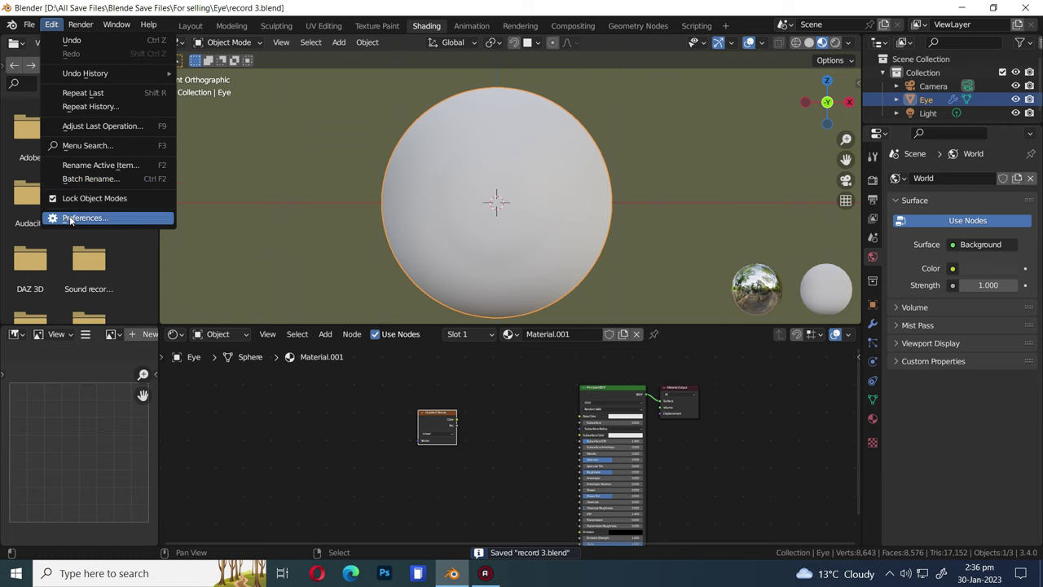
click(69, 216)
click(372, 73)
text(node)
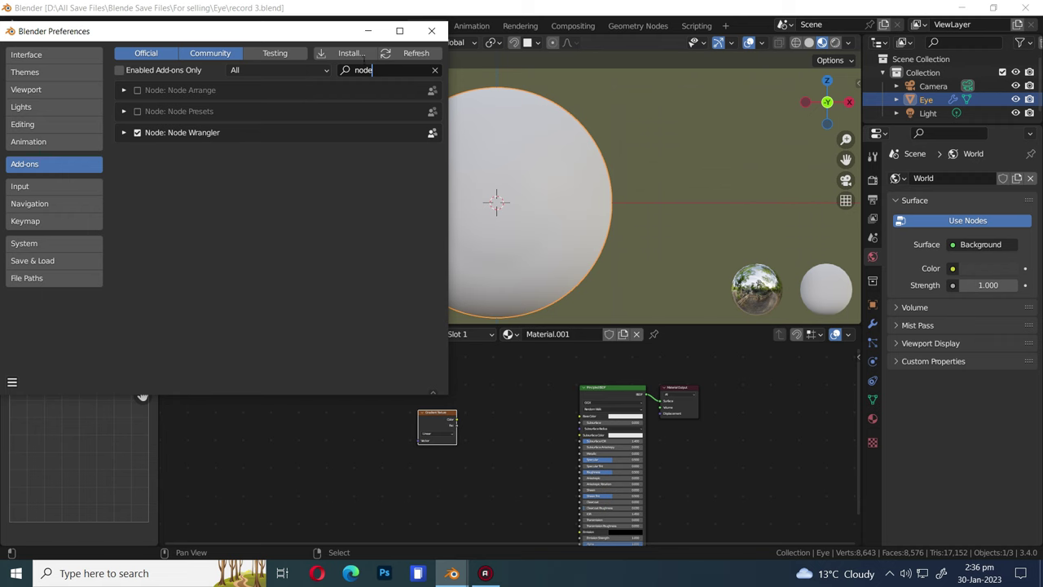
click(431, 31)
Step: Add linked Texture Coordinate and Mapping nodes to the Gradient Texture and preview its color on the Eye
click(442, 414)
key(ctrl+t)
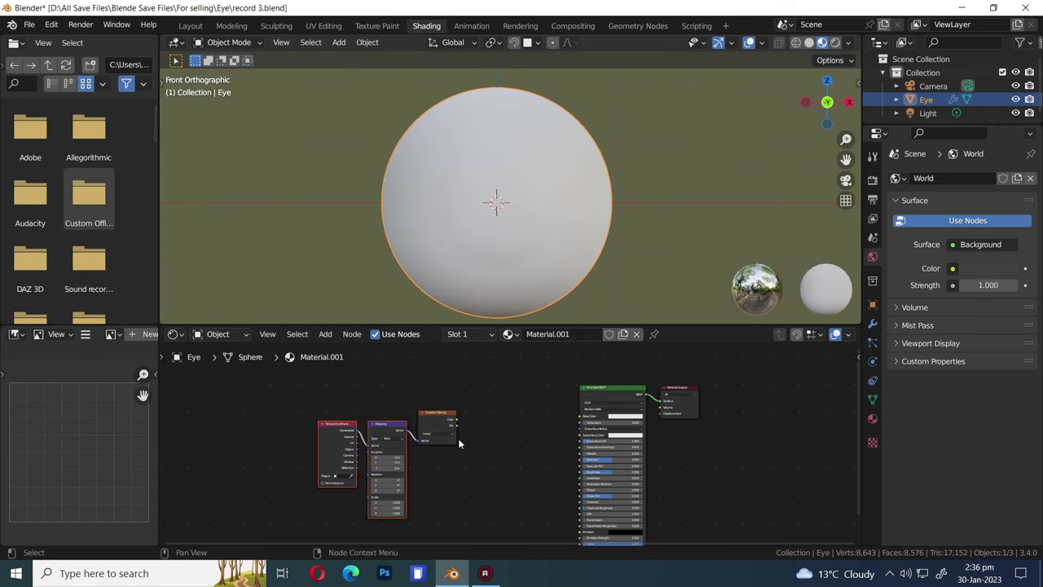
scroll(480, 438, up, 2)
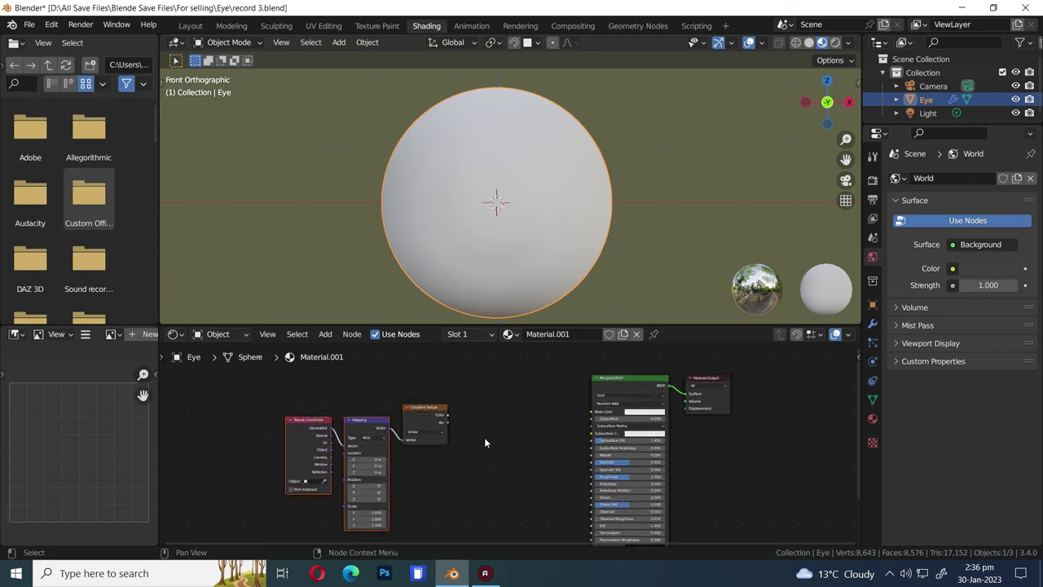
ctrl+shift+click(415, 404)
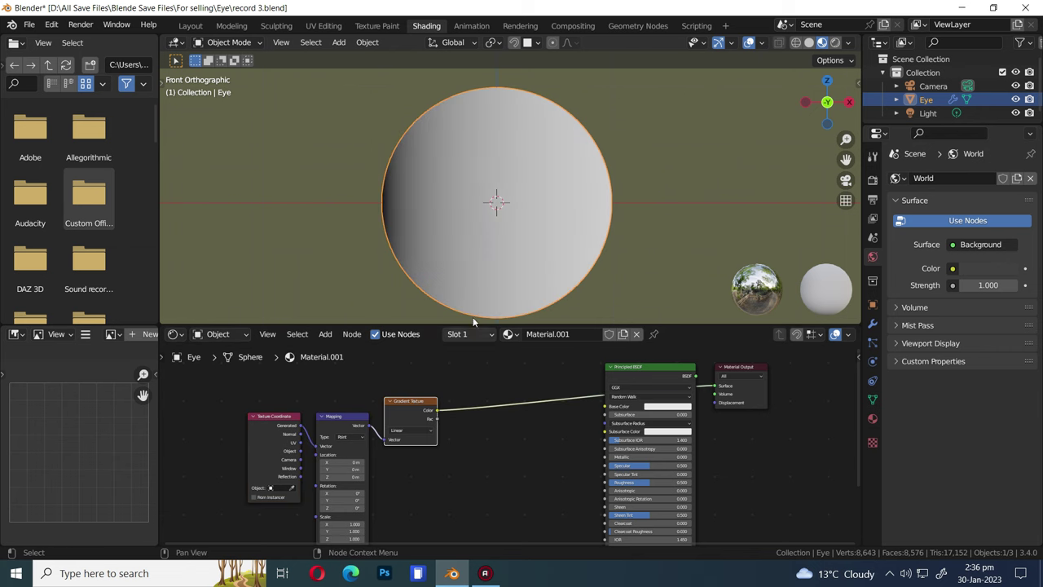
scroll(412, 453, up, 3)
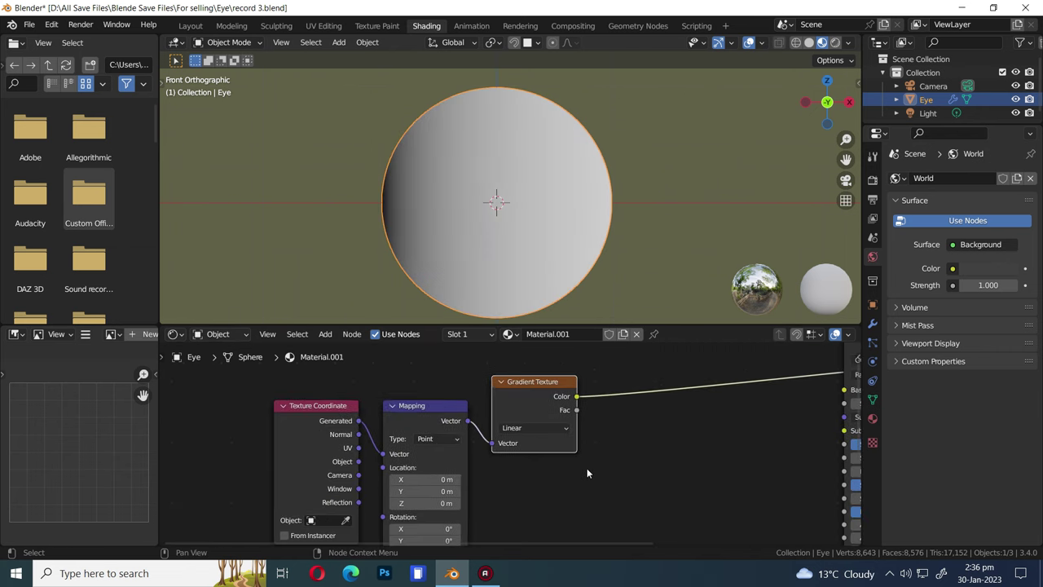
Step: Set the Gradient Texture type to Spherical and save the file
click(546, 430)
click(531, 493)
middle_drag(532, 492, 579, 422)
key(ctrl+s)
Step: Set the Mapping node's Location X and Y both to -0.5 m
scroll(512, 436, up, 5)
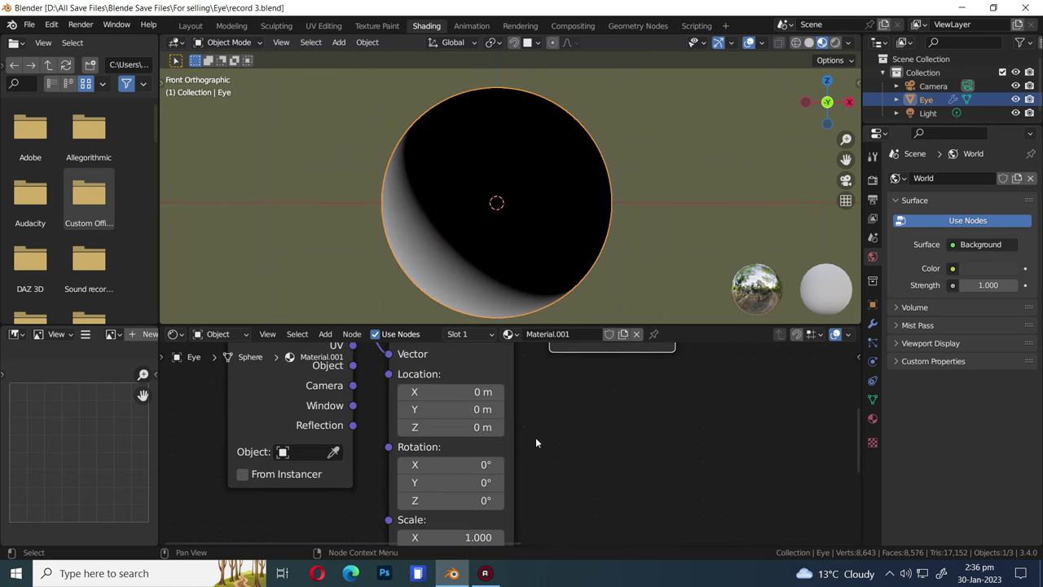
double_click(465, 394)
key(BackSpace)
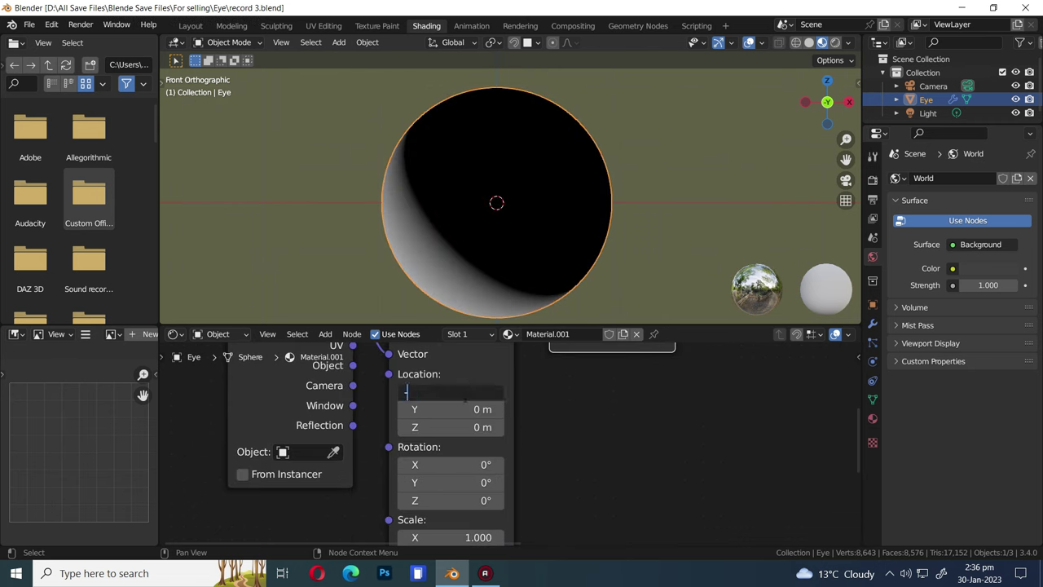
text(-0.5)
key(Return)
key(ctrl+s)
double_click(481, 410)
key(BackSpace)
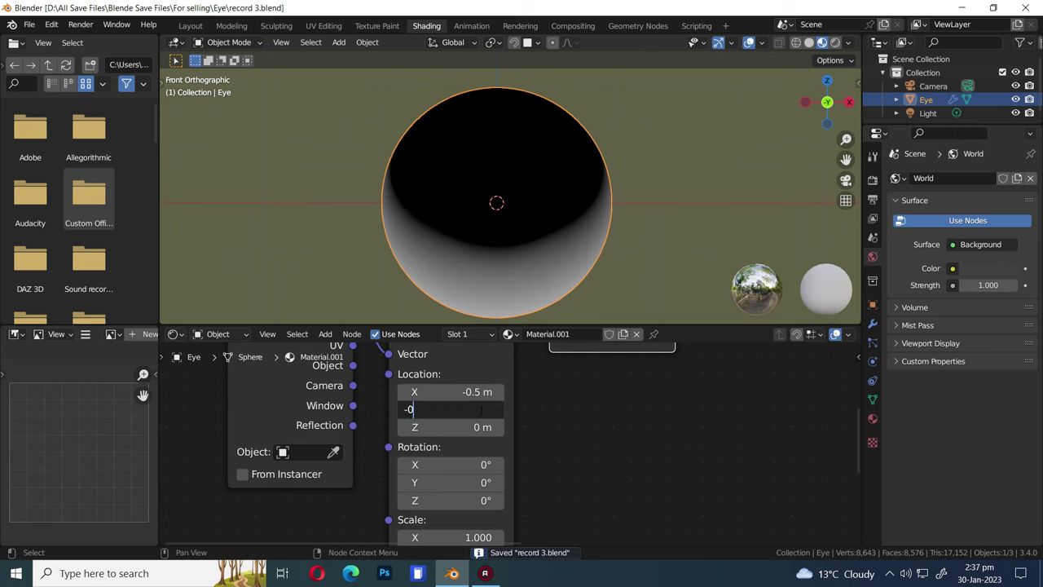
text(-0.5)
key(Return)
Step: Set the Mapping node's Location Z to -1.4 m and save the file
scroll(617, 440, down, 3)
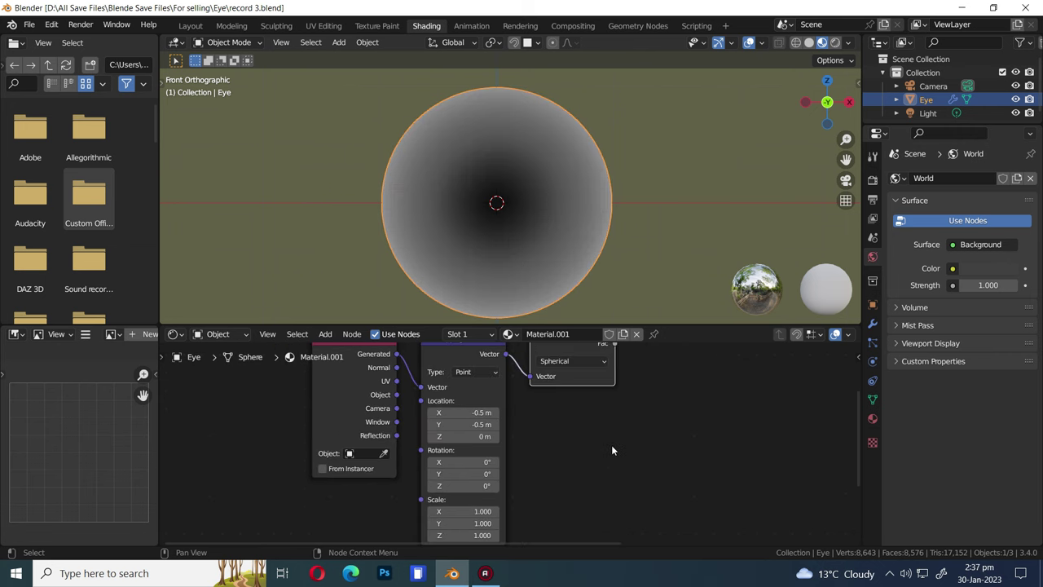
double_click(473, 436)
key(BackSpace)
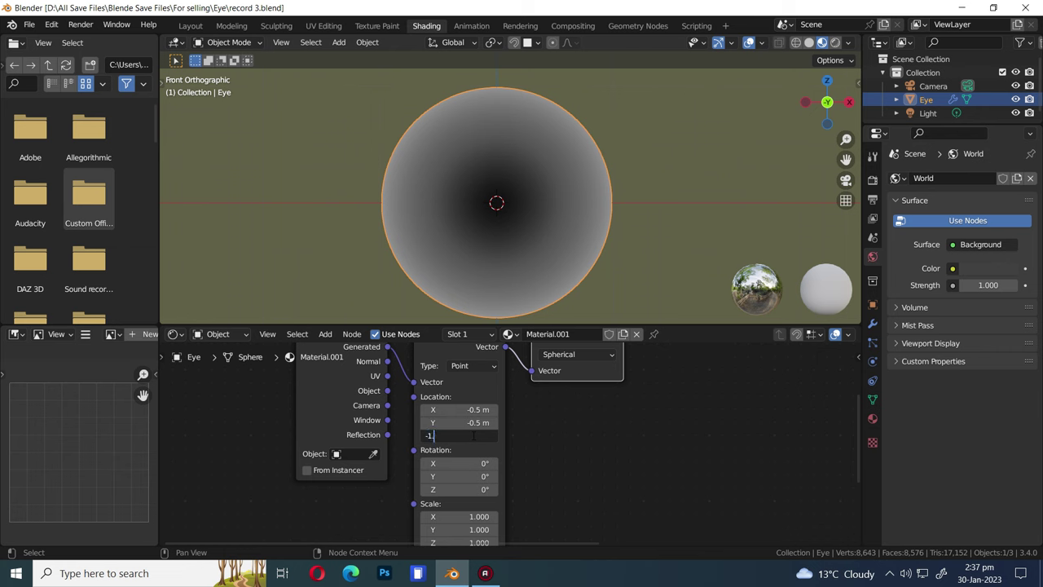
text(-1.4)
key(Return)
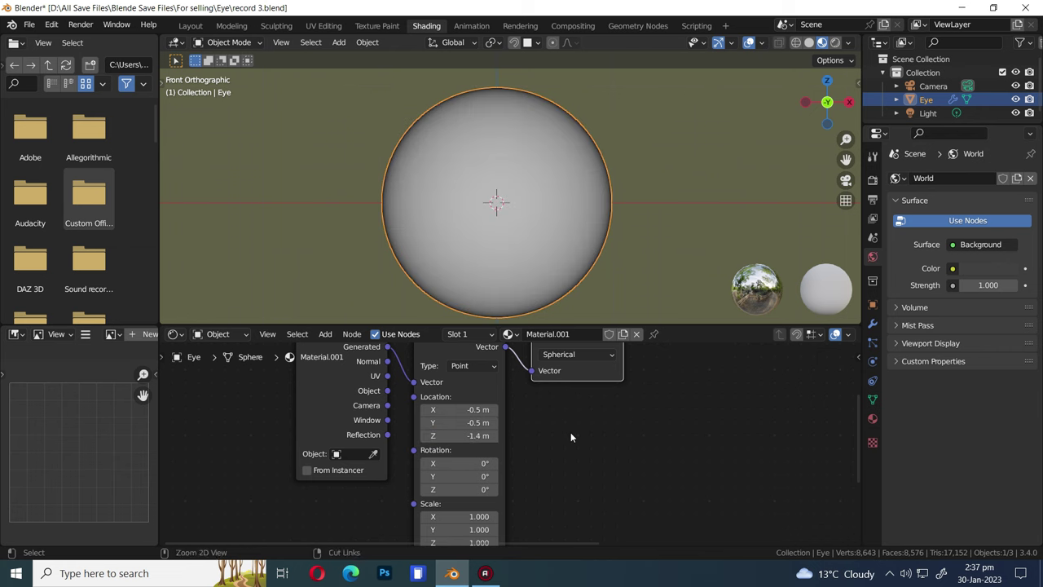
scroll(570, 432, down, 3)
key(ctrl+s)
Step: Insert a ColorRamp node on the link between the Gradient Texture and the Material Output
key(shift+a)
text(sco)
text(lor)
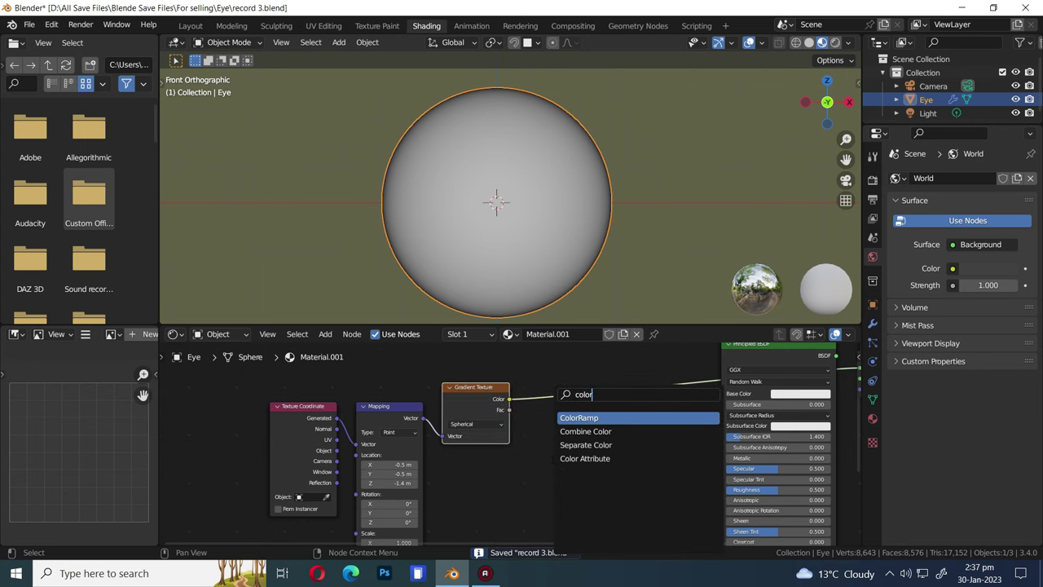
key(Return)
click(584, 443)
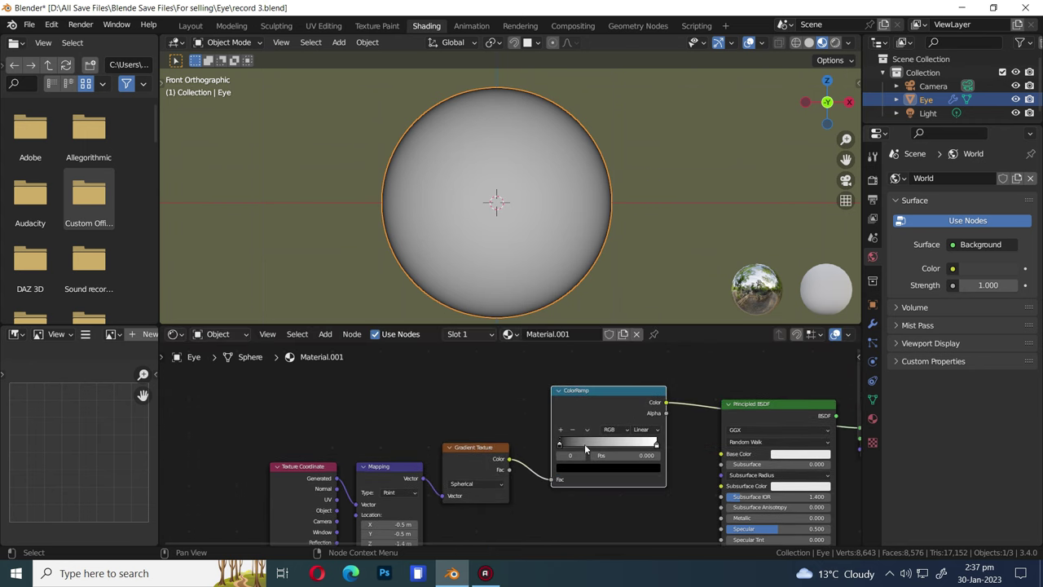
Step: Move the ColorRamp's white stop to 0.462 and the black stop just below it to limit white to the front bulge, then save
key(ctrl+s)
scroll(598, 499, up, 2)
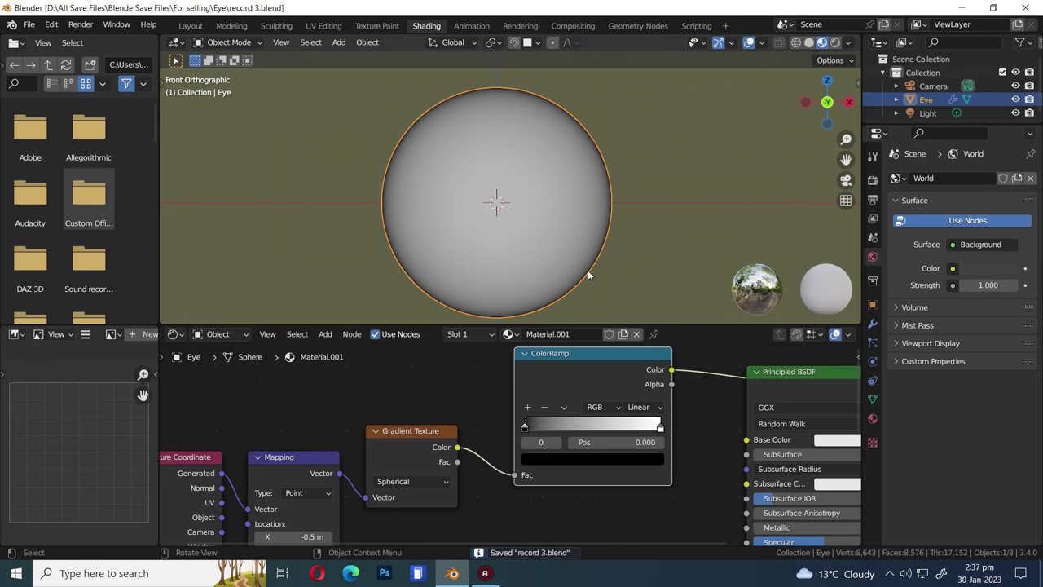
key(KP_3)
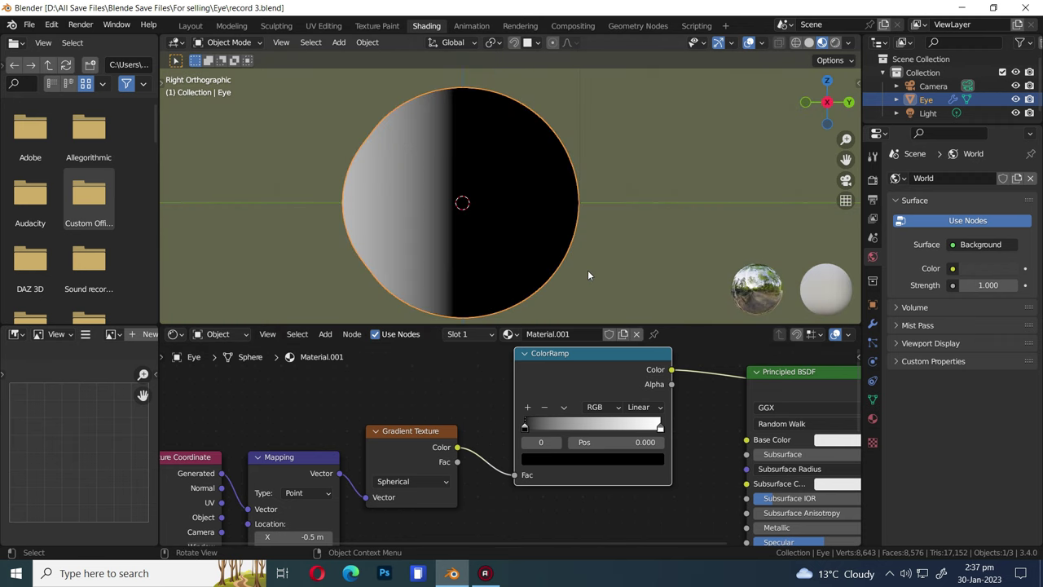
click(795, 43)
scroll(360, 139, up, 3)
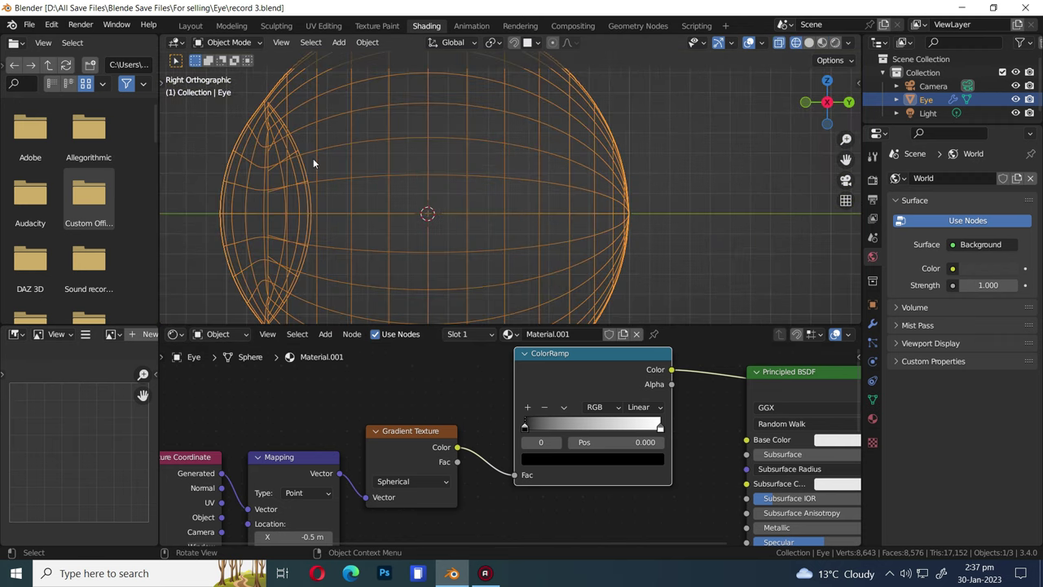
shift+middle_drag(285, 147, 378, 161)
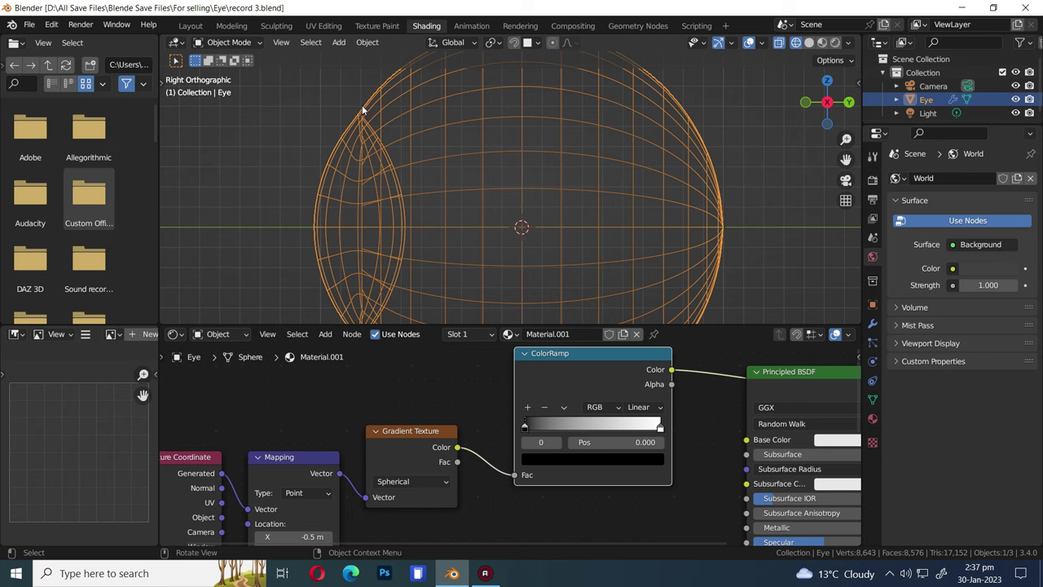
click(821, 42)
drag(525, 429, 579, 430)
drag(660, 427, 585, 430)
key(ctrl+s)
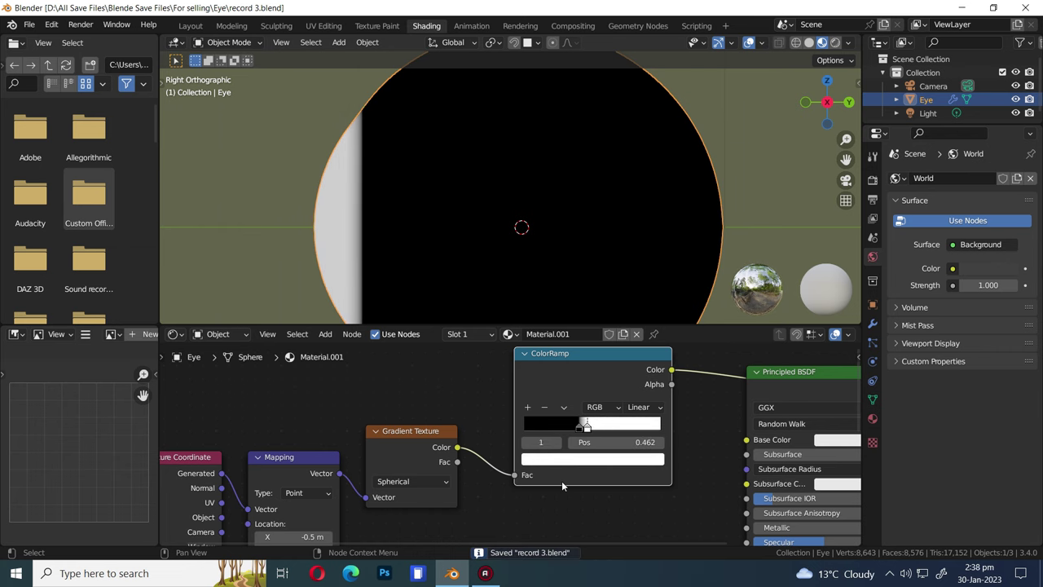
Step: Reconnect the Principled BSDF to the Material Output and move the gradient texture nodes down beside the lower shader inputs
scroll(566, 484, down, 6)
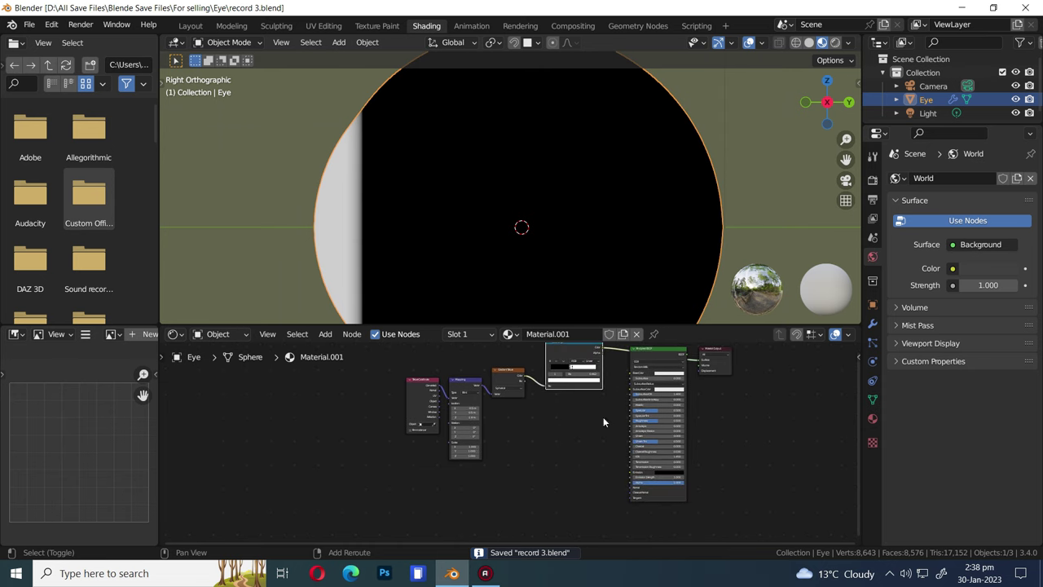
ctrl+shift+click(667, 353)
middle_drag(590, 448, 593, 472)
drag(593, 477, 397, 383)
scroll(559, 482, down, 2)
key(g)
click(521, 522)
scroll(597, 492, up, 5)
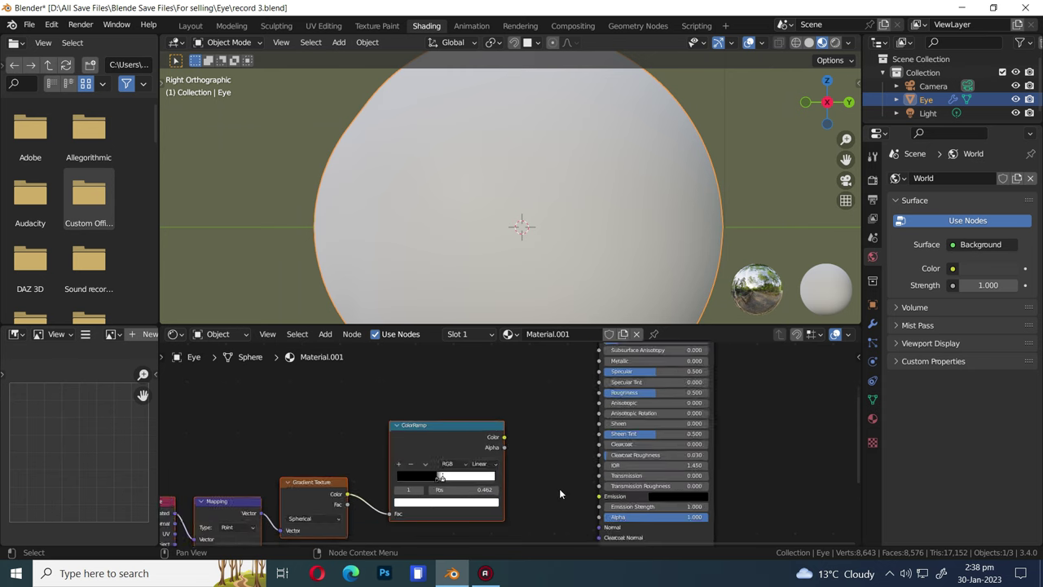
Step: Link the ColorRamp's Color output to the Principled BSDF's Transmission input and save the file
scroll(513, 445, up, 1)
drag(504, 438, 607, 478)
scroll(574, 480, down, 2)
key(ctrl+s)
Step: Set the Principled BSDF's Roughness to 0 and its IOR to 1.4
middle_drag(464, 256, 595, 227)
scroll(596, 229, down, 4)
middle_drag(671, 404, 630, 423)
scroll(631, 424, up, 2)
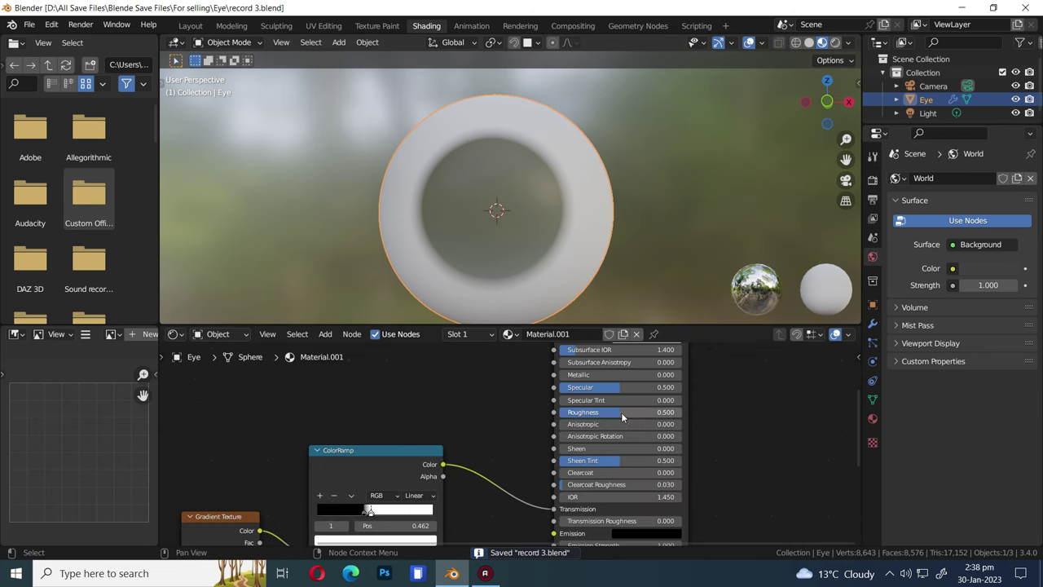
middle_drag(725, 413, 743, 433)
scroll(743, 432, down, 3)
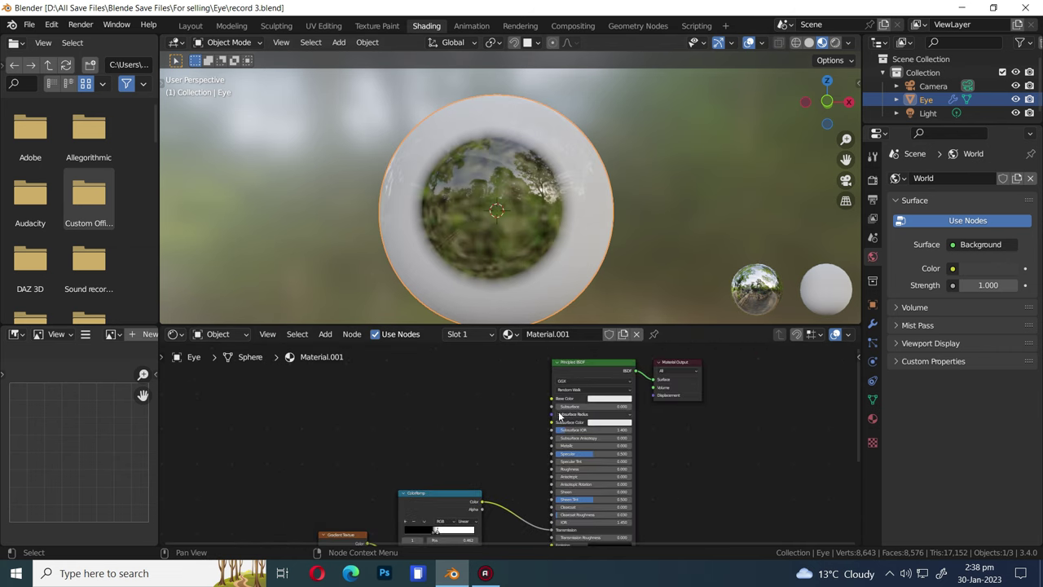
Step: Make room below the Material Output and add a Transparent BSDF node above the Principled BSDF
drag(731, 430, 746, 363)
key(shift+a)
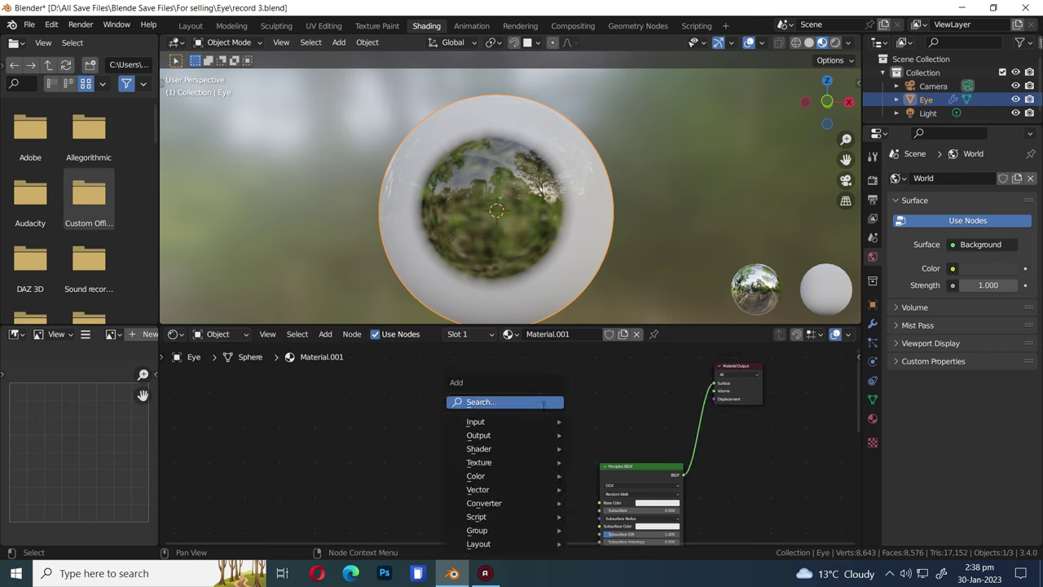
click(542, 406)
text(tra)
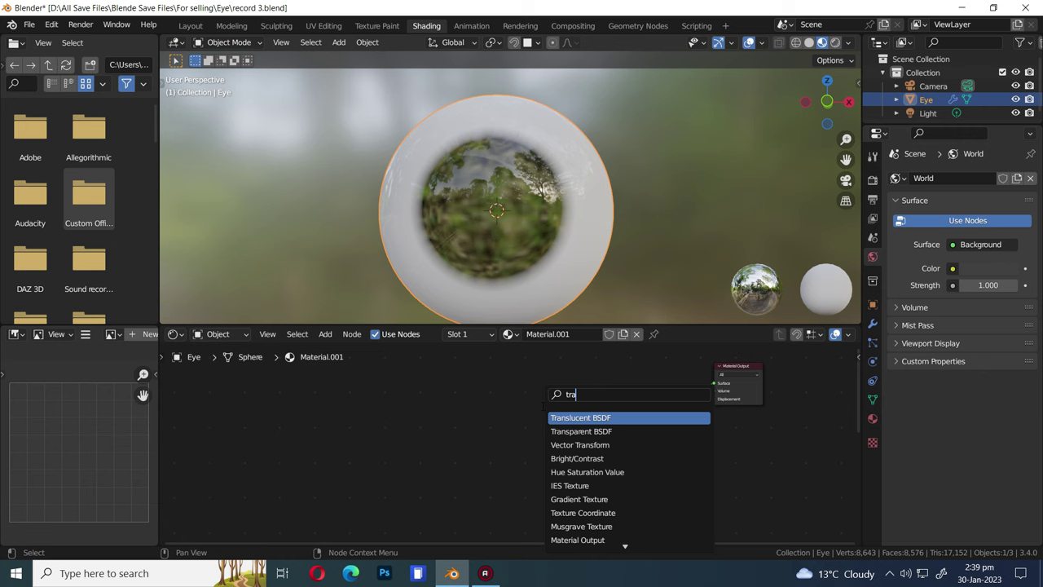
click(580, 431)
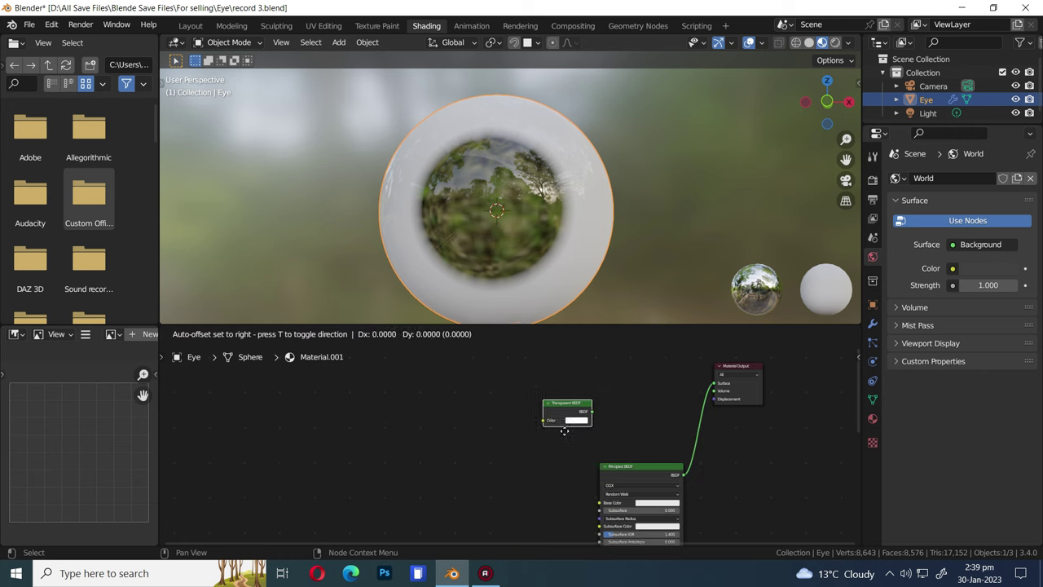
click(538, 427)
Step: Insert a Mix Shader node on the link between the Principled BSDF and the Material Output
scroll(534, 433, down, 4)
middle_drag(522, 481, 535, 436)
scroll(525, 448, down, 3)
key(shift+a)
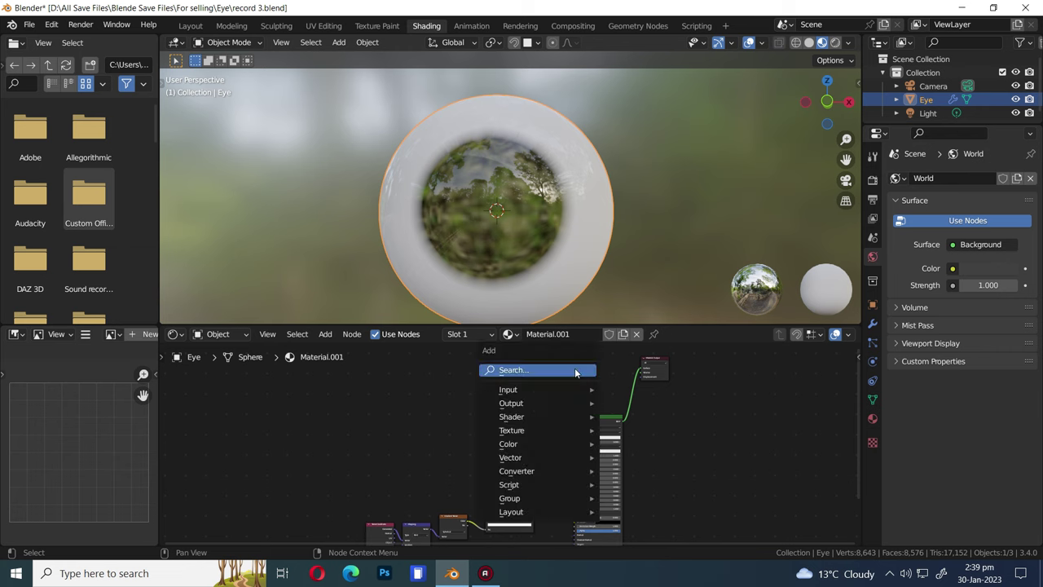
click(513, 368)
text(mix)
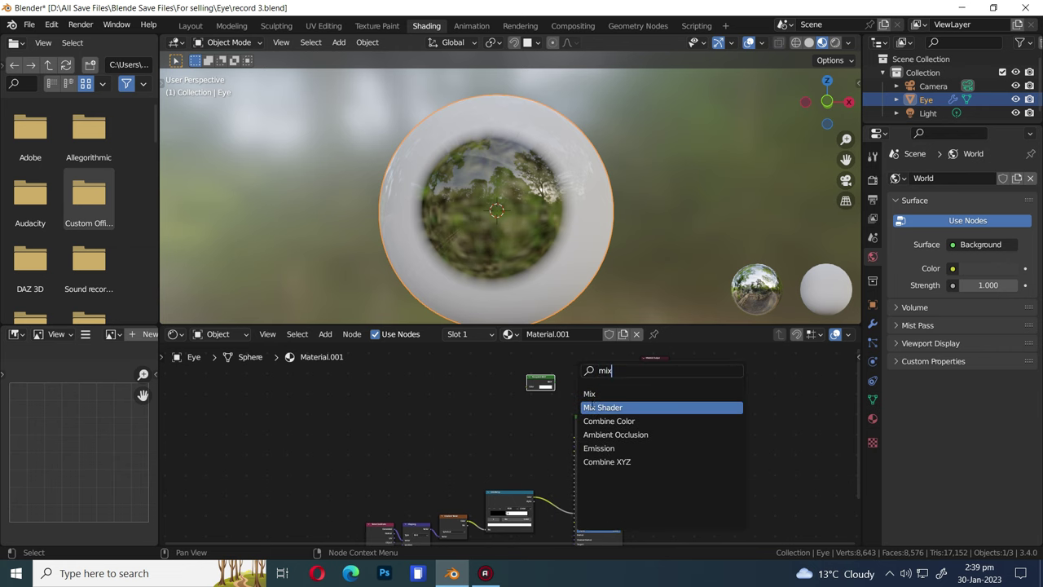
click(594, 405)
click(630, 414)
Step: Link the Transparent BSDF to the Mix Shader's first Shader input and the Principled BSDF to its second
scroll(676, 415, up, 2)
drag(673, 413, 674, 415)
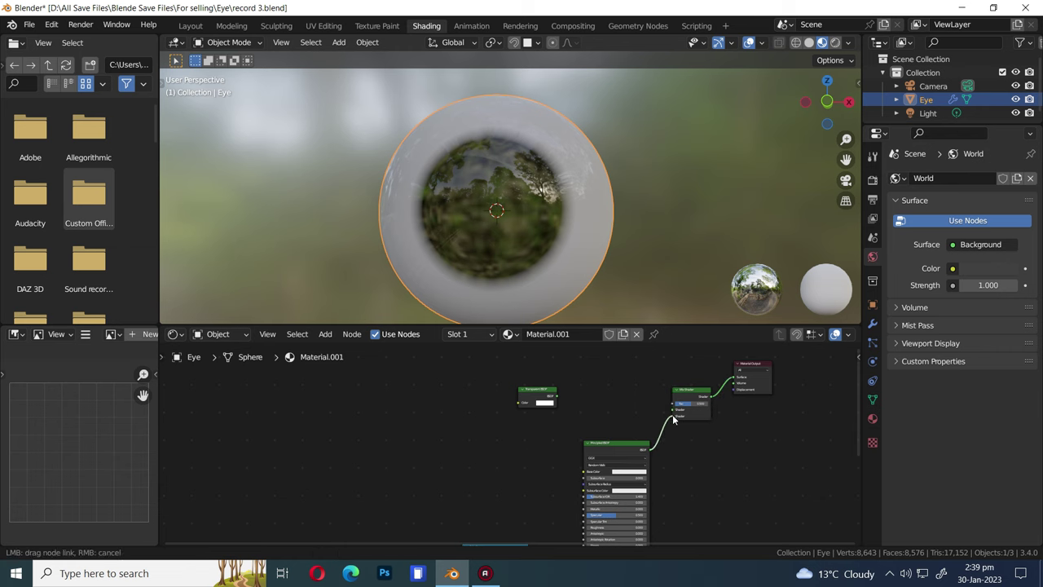
drag(556, 399, 675, 409)
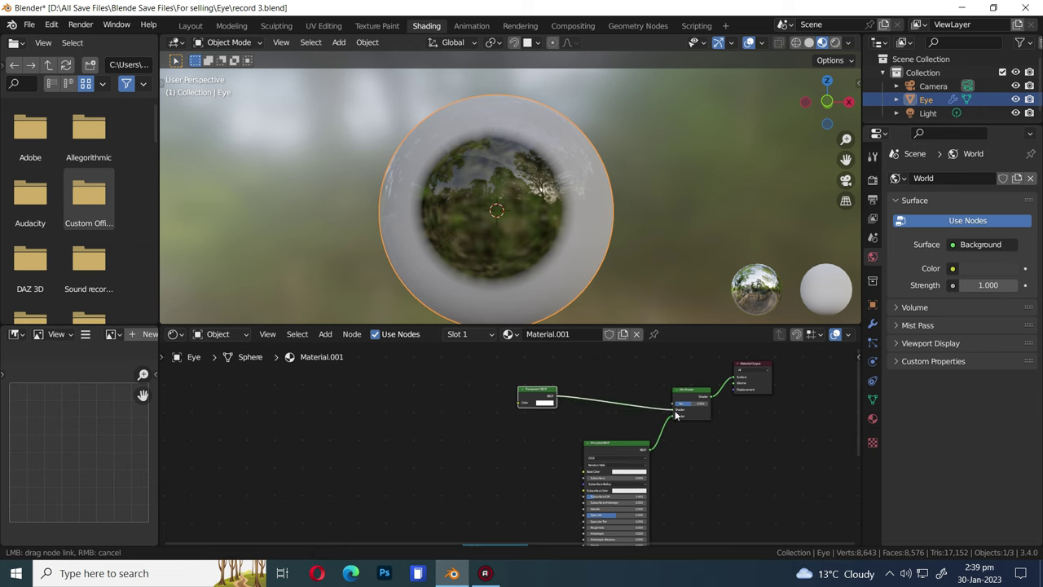
Step: Link the ColorRamp's Color output to the Transparent BSDF's Color input
scroll(561, 421, down, 2)
middle_drag(566, 419, 572, 420)
drag(543, 510, 538, 397)
middle_drag(595, 309, 557, 272)
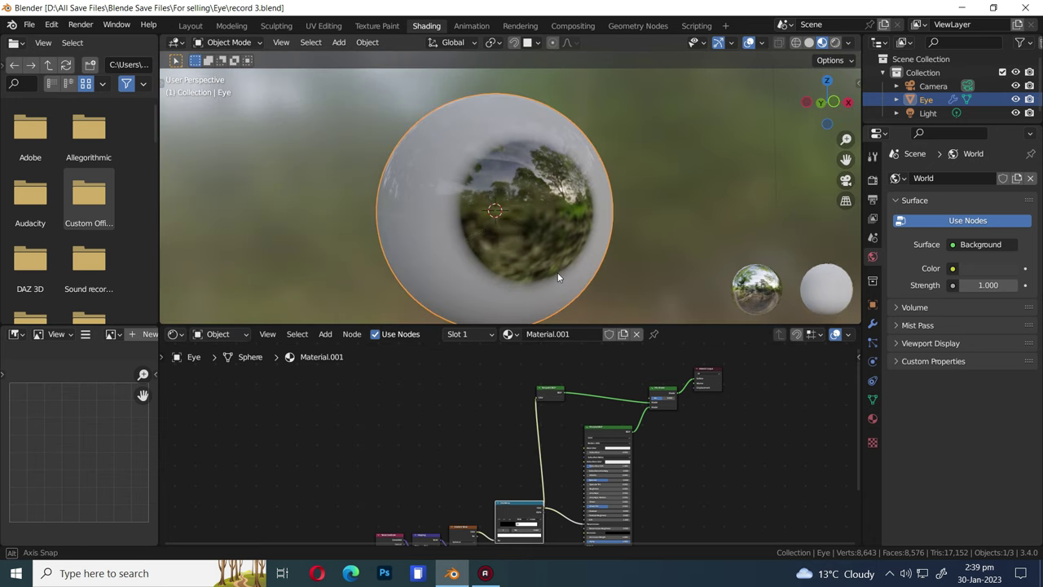
Step: Enter Edit Mode in wireframe display, select the whole linked inner patch behind the front bulge, and save
key(Tab)
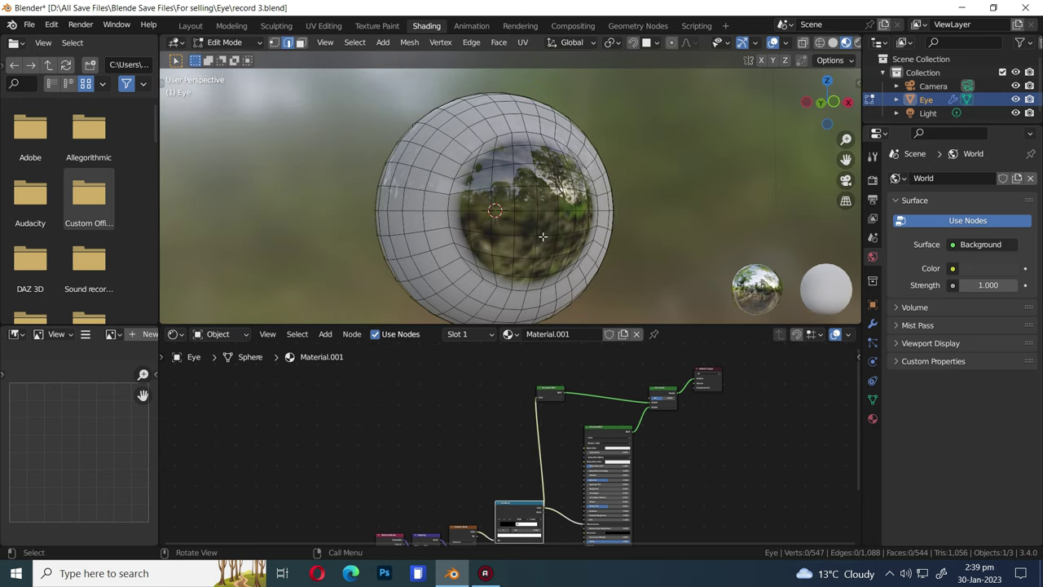
click(819, 42)
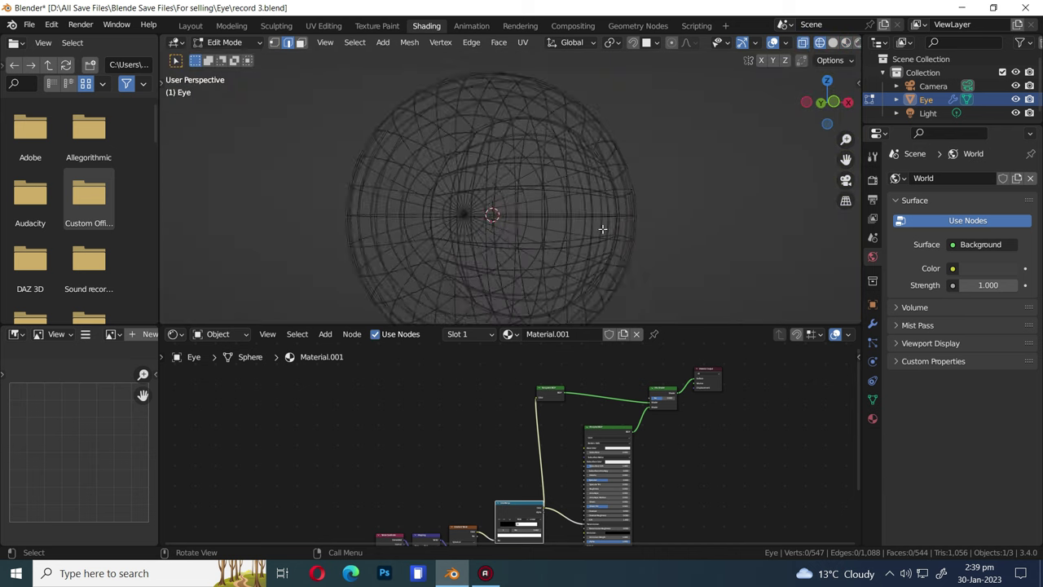
middle_drag(530, 116, 578, 172)
scroll(589, 161, up, 1)
scroll(578, 173, up, 1)
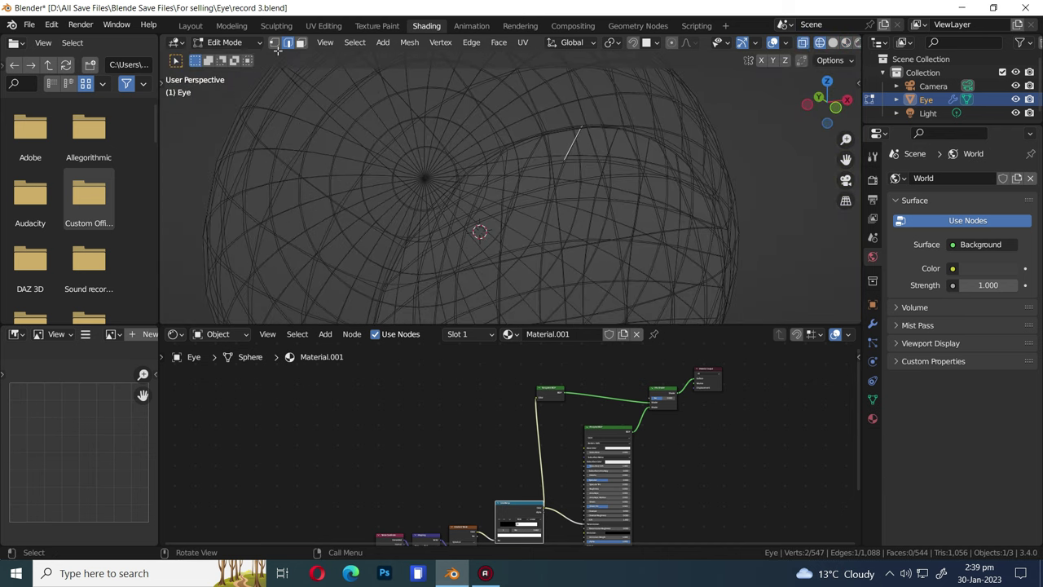
key(l)
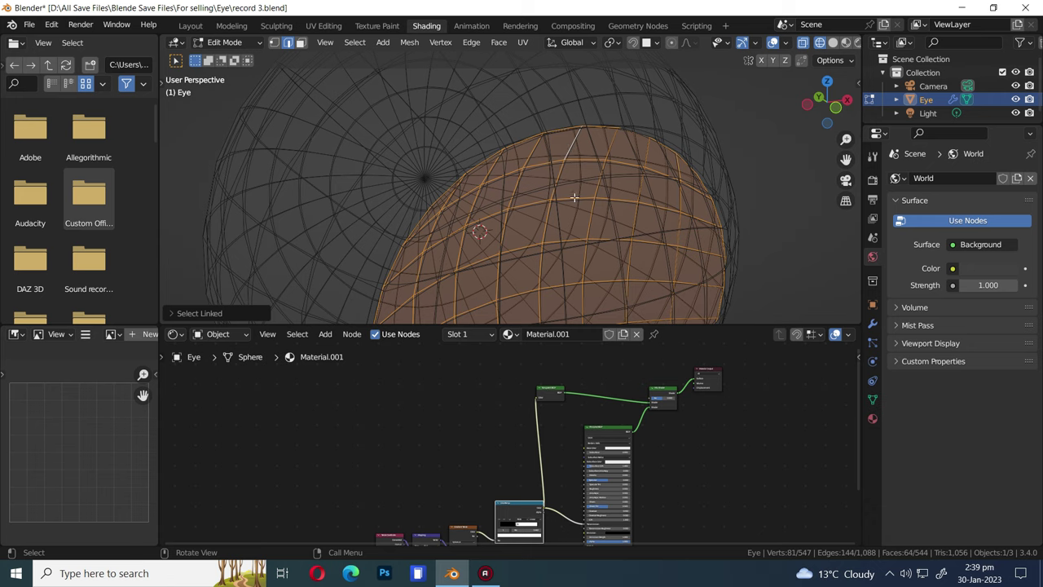
scroll(575, 197, down, 5)
key(ctrl+s)
Step: Rename the eyeball's existing material to Eye
click(873, 418)
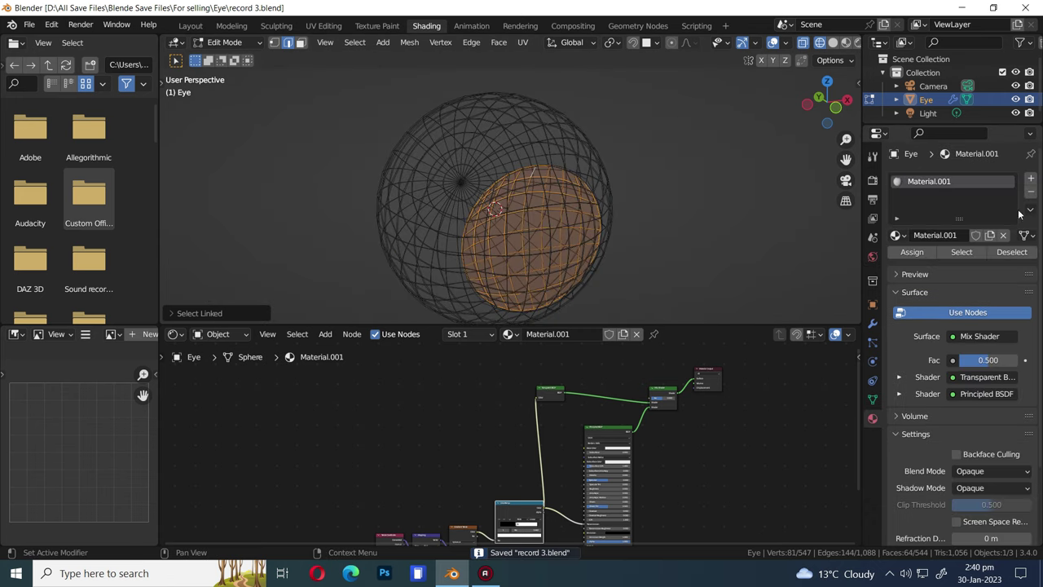
text(Eye)
key(Return)
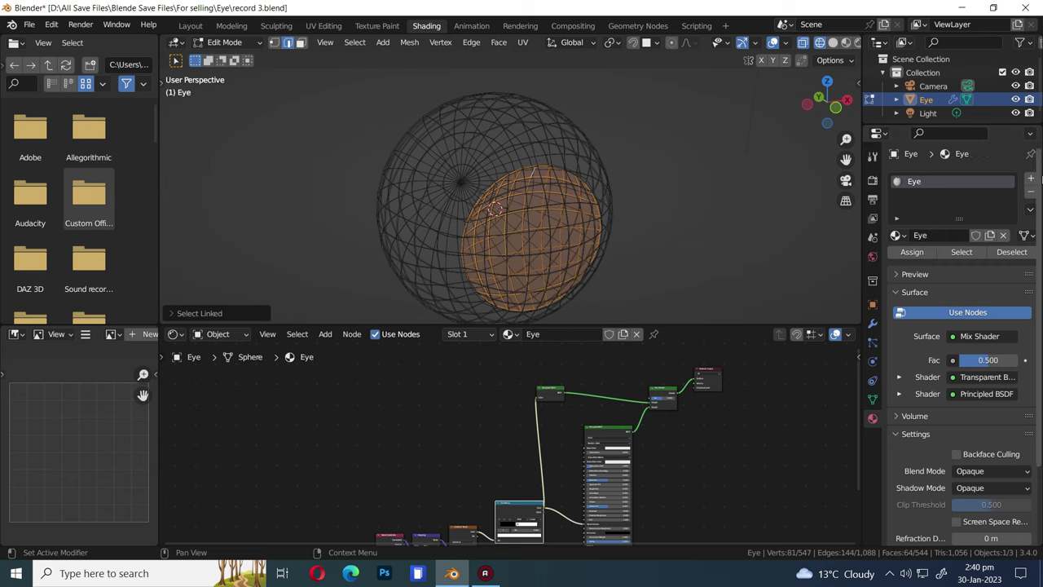
Step: Add a second material named Iris and assign it to the selected inner patch
click(1031, 177)
click(927, 264)
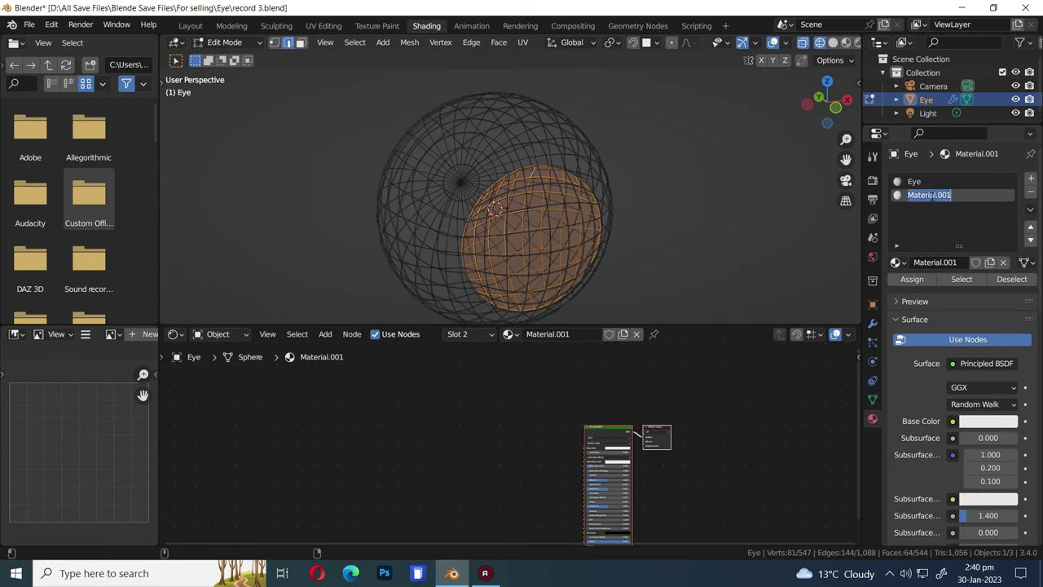
key(BackSpace)
key(Return)
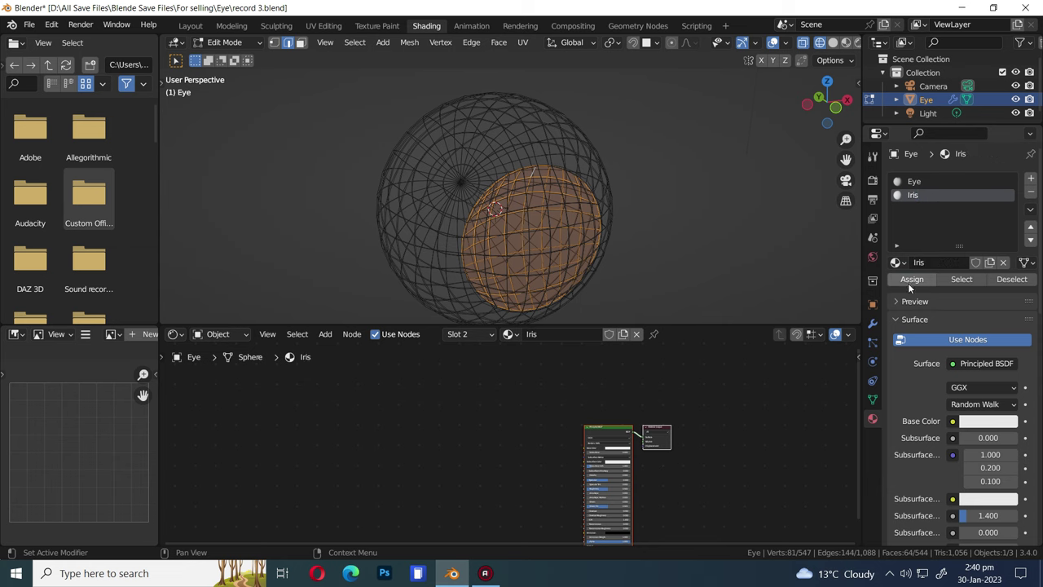
Step: Set the Iris material's Base Color to a slightly darkened green with hue 0.324 and saturation 1, and save in front view
click(847, 42)
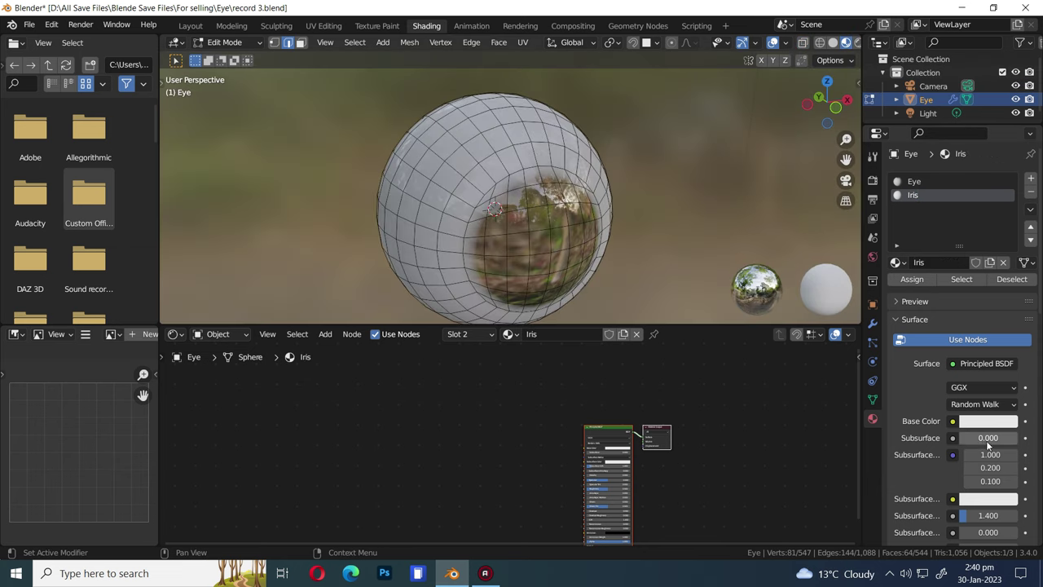
click(988, 422)
click(900, 263)
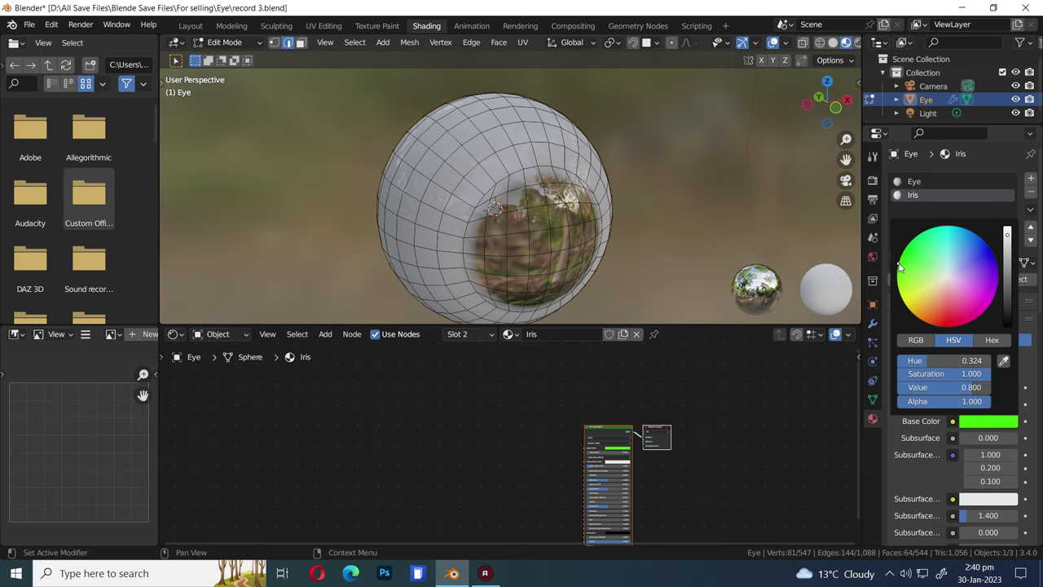
drag(1007, 236, 1007, 243)
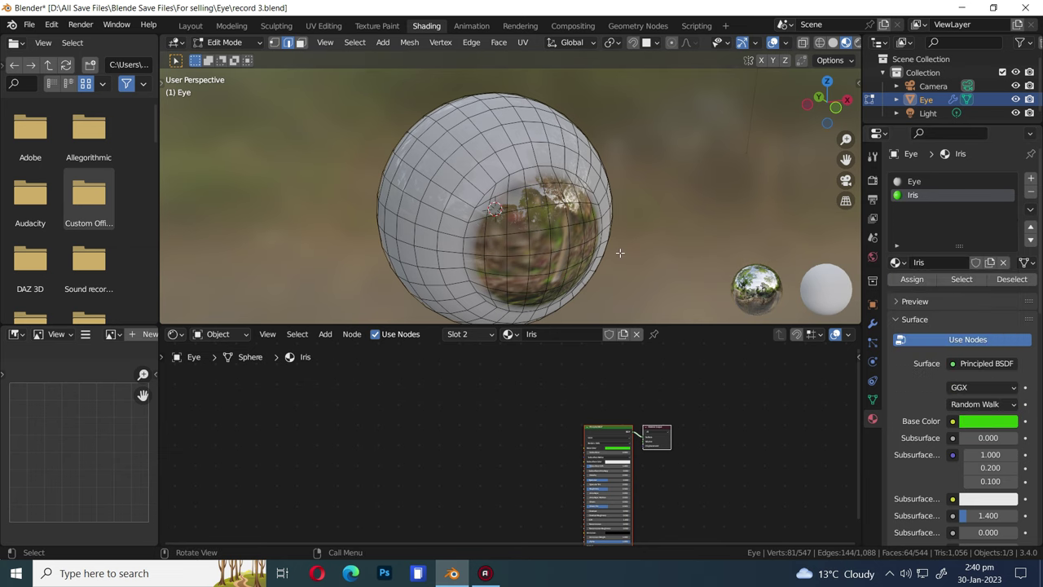
key(KP_1)
key(ctrl+s)
Step: Set the Eye material's Blend Mode to Alpha Blend
scroll(688, 444, down, 2)
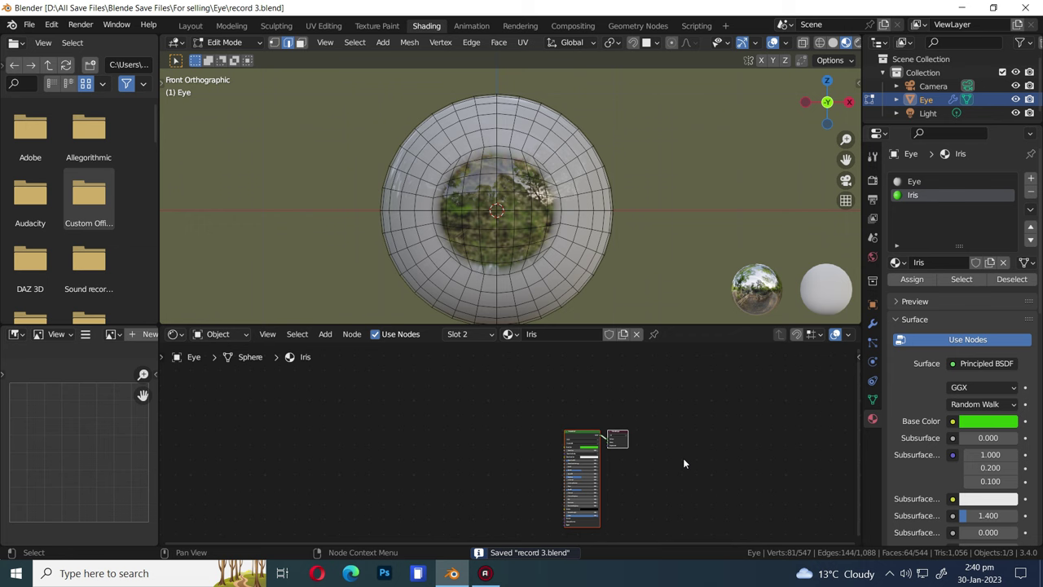
click(910, 181)
scroll(642, 463, up, 3)
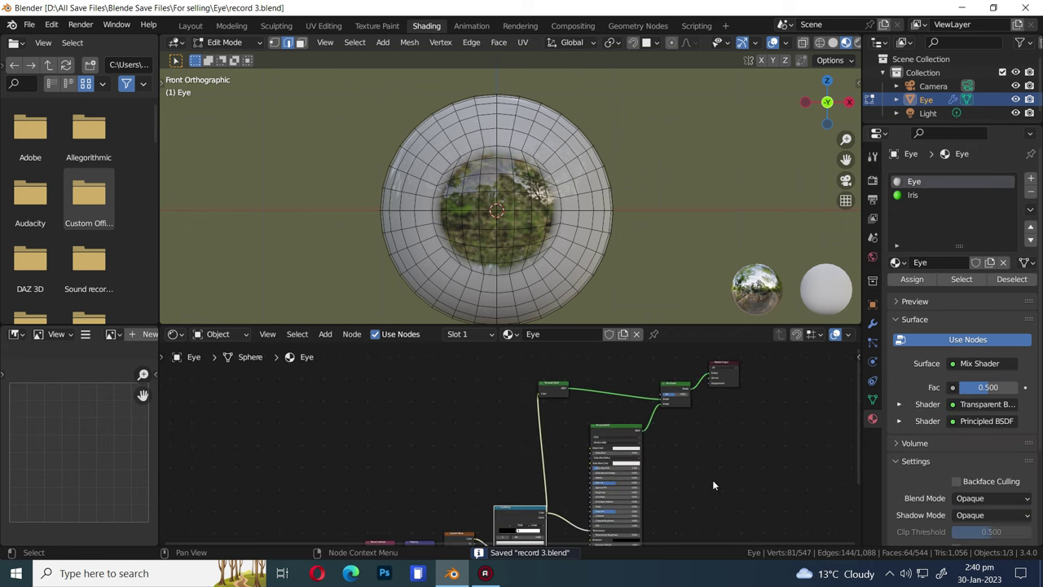
click(987, 496)
click(985, 440)
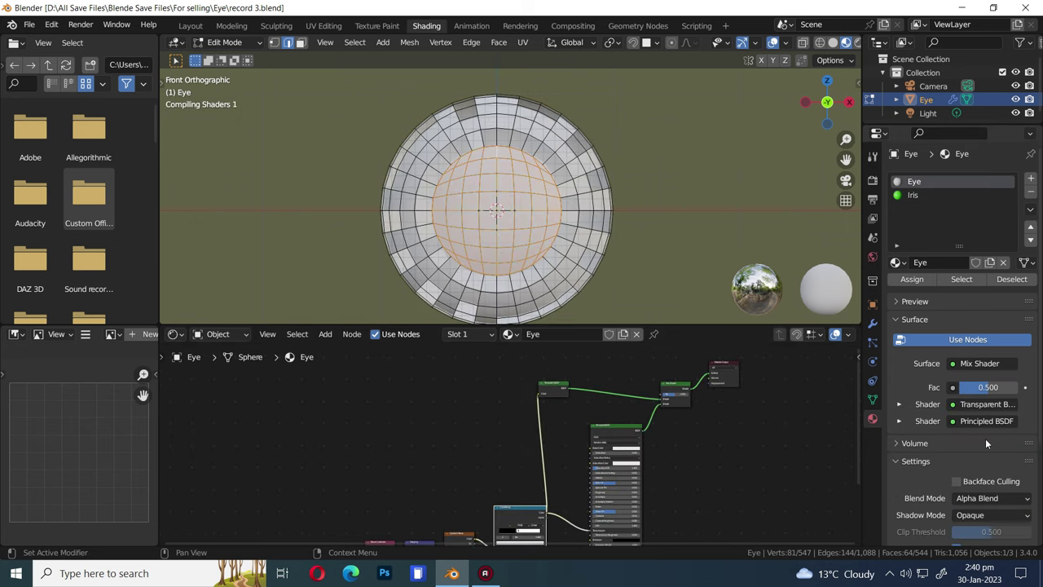
Step: Disable Show Backface, enable Screen Space Refraction for the Eye material, and save the file
scroll(984, 457, down, 2)
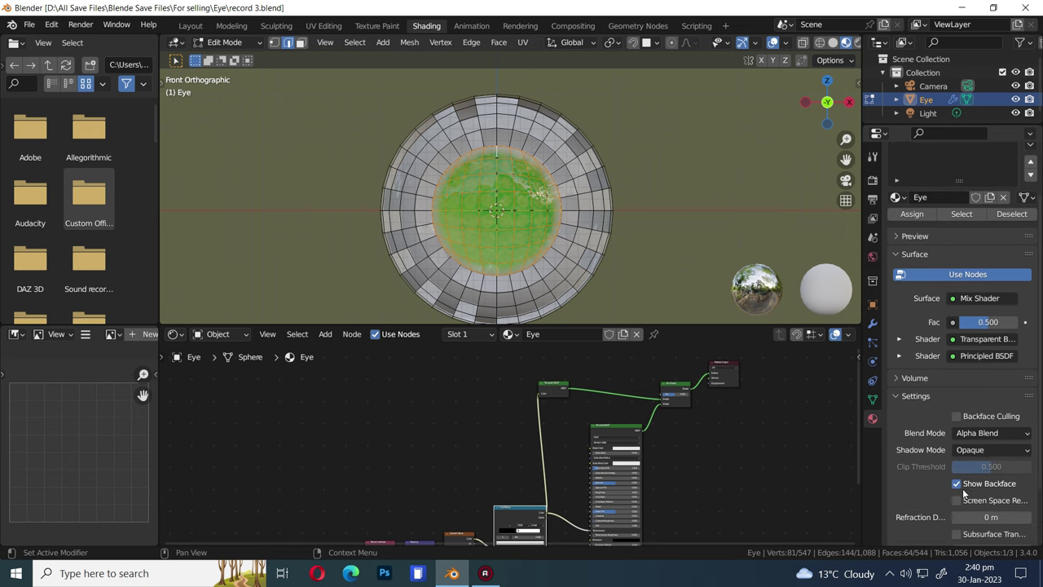
click(958, 484)
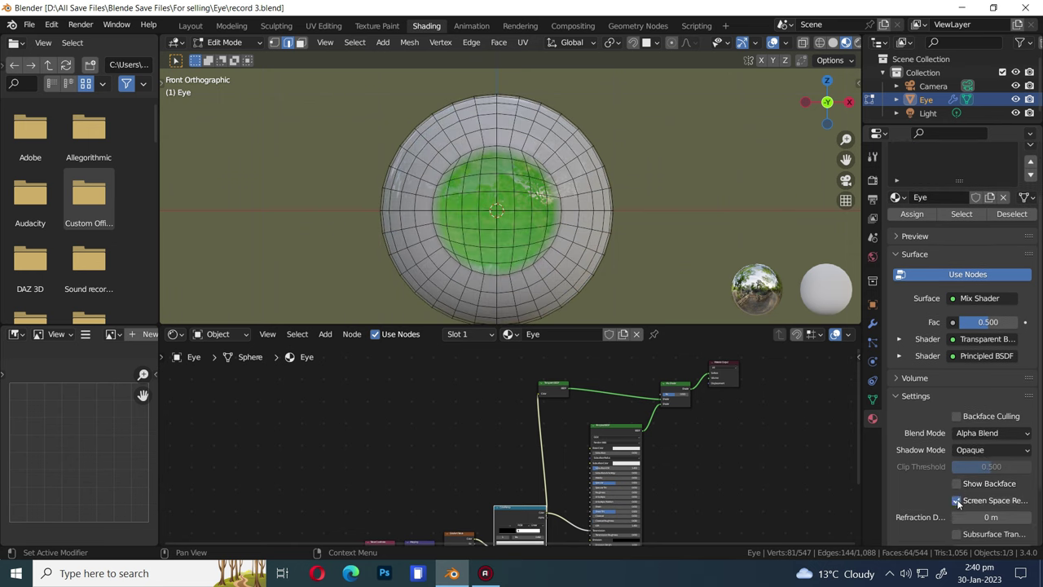
key(ctrl+s)
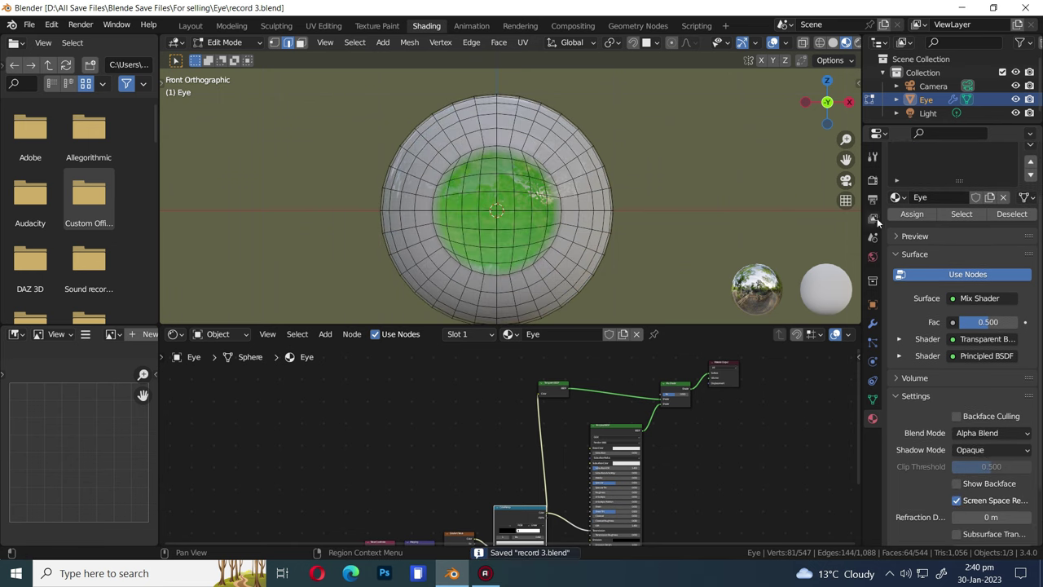
Step: Enable Screen Space Reflections with Refraction in the render settings, return to the Eye material's settings and save the file
click(872, 180)
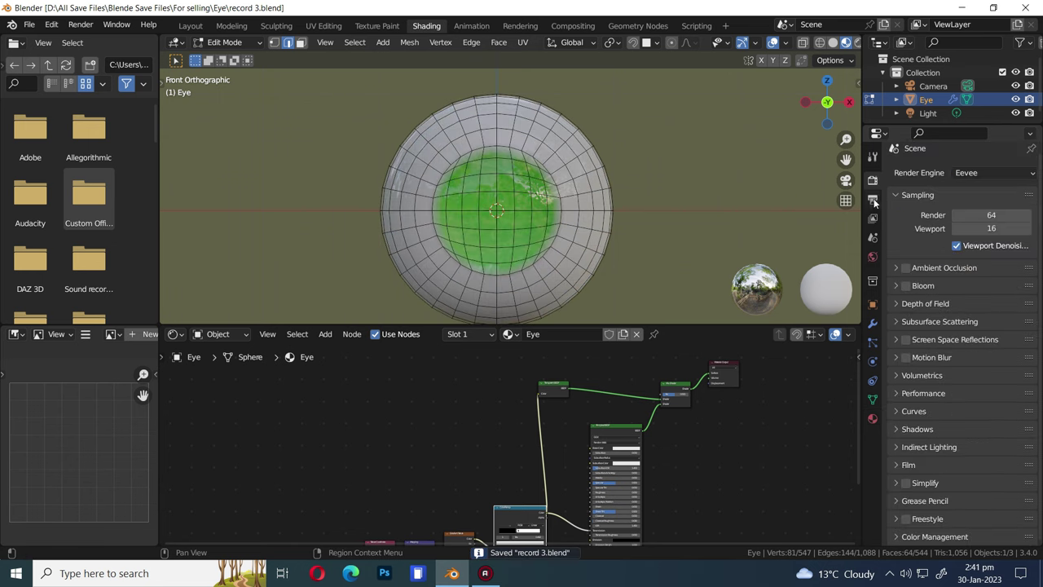
click(898, 339)
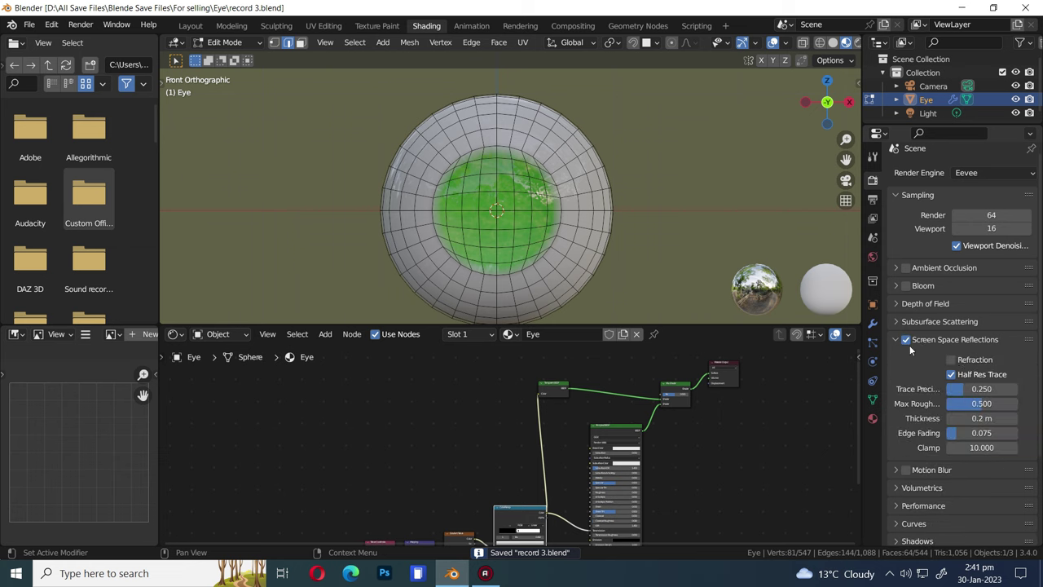
click(951, 359)
click(872, 418)
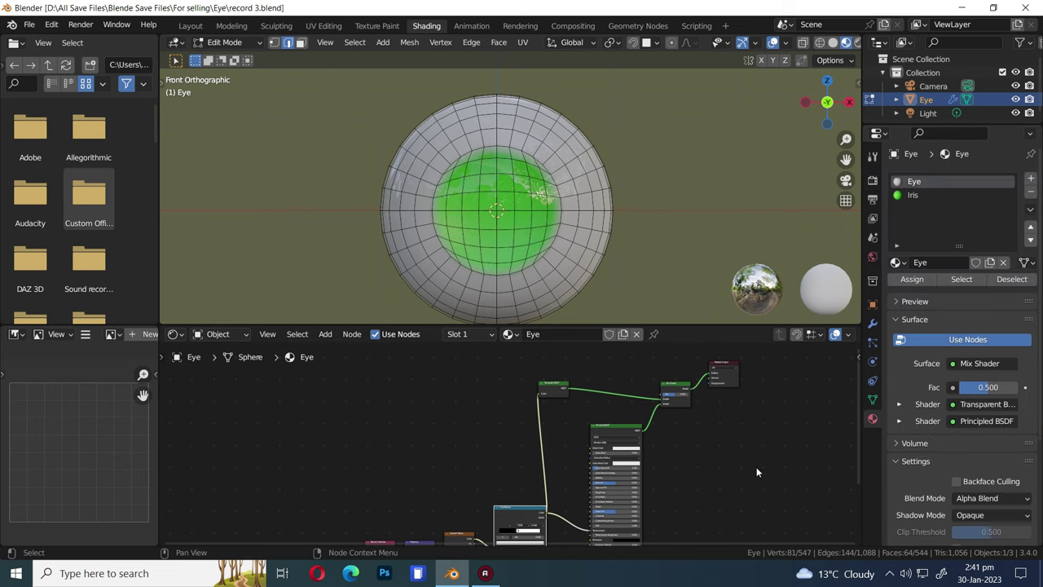
key(ctrl+s)
click(977, 514)
click(966, 500)
middle_drag(700, 492, 726, 438)
Step: Add a Gradient Texture node to the Iris material with attached Mapping and Texture Coordinate nodes, and save
click(924, 193)
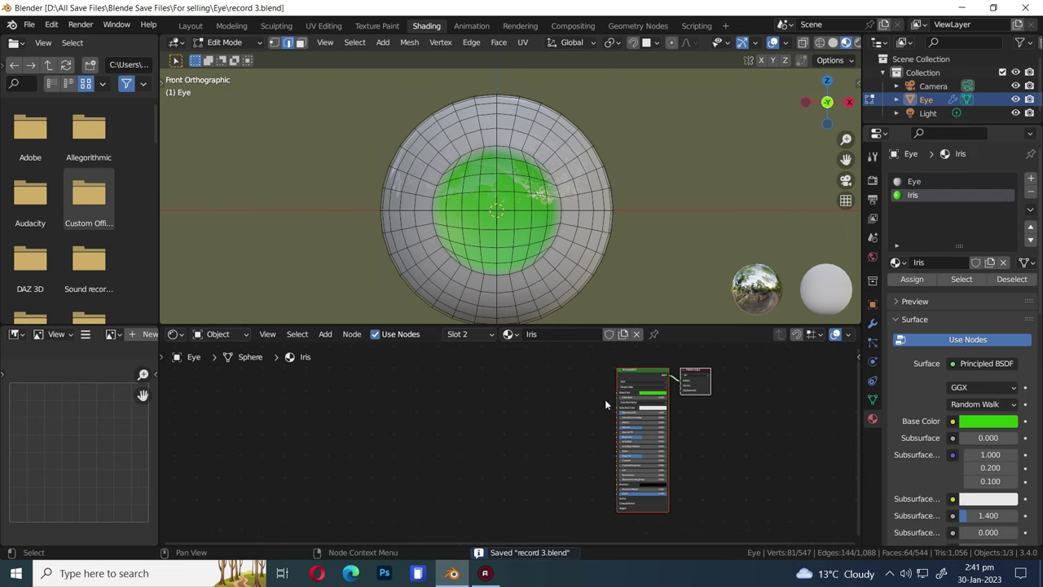
key(shift+a)
click(551, 394)
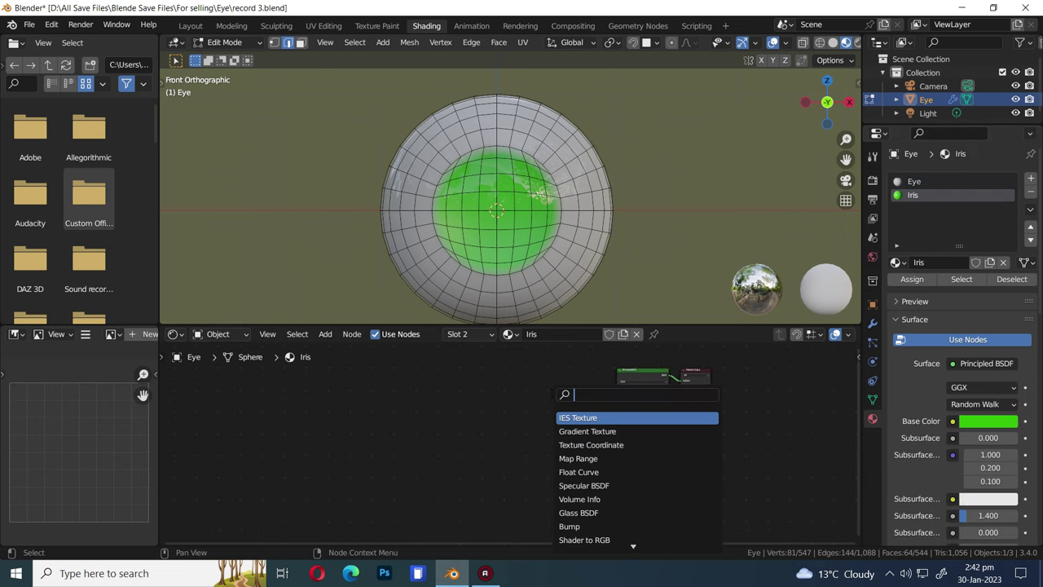
text(gra)
key(Return)
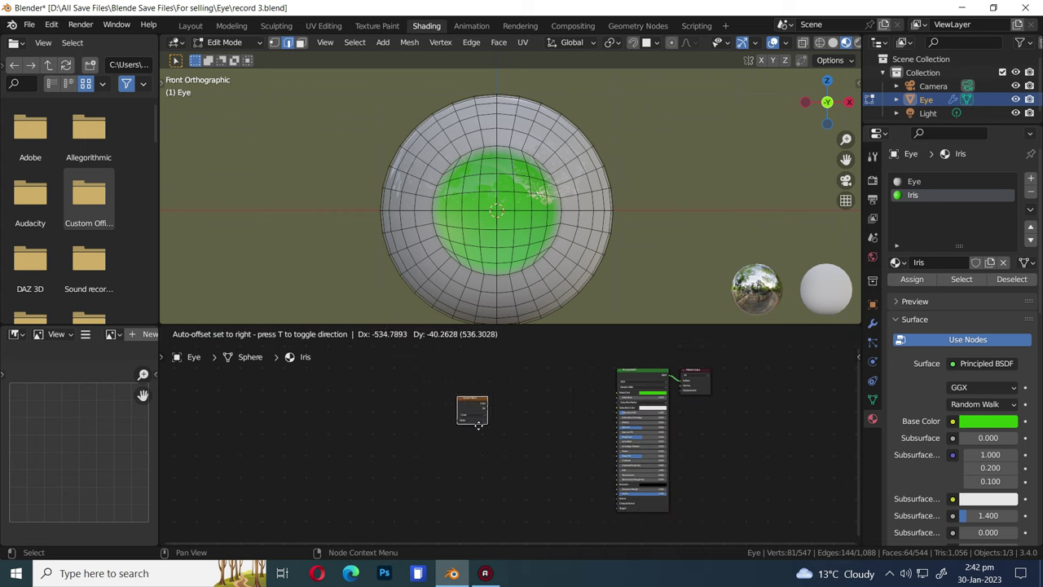
click(466, 432)
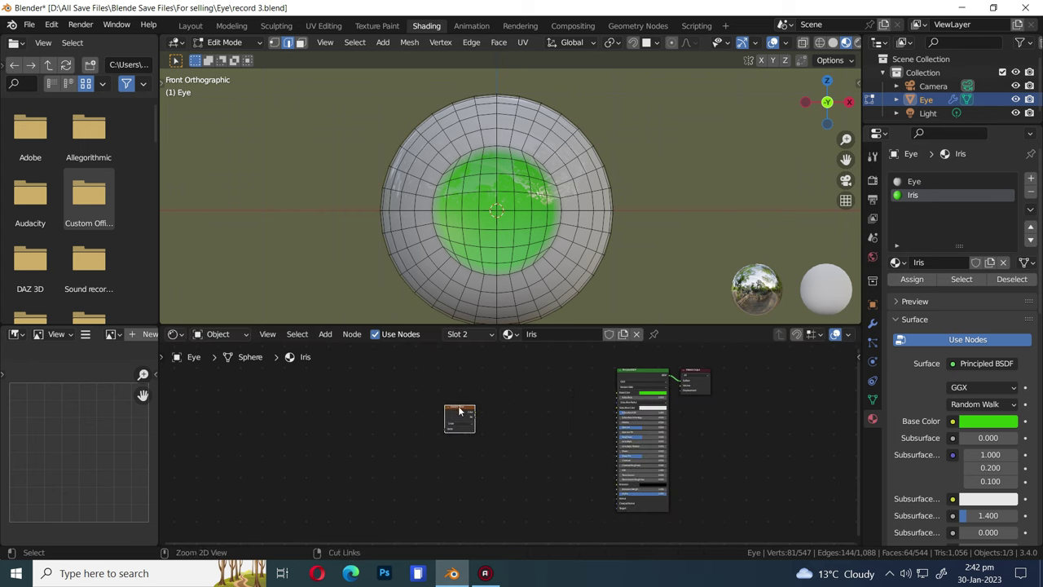
key(ctrl+t)
key(ctrl+s)
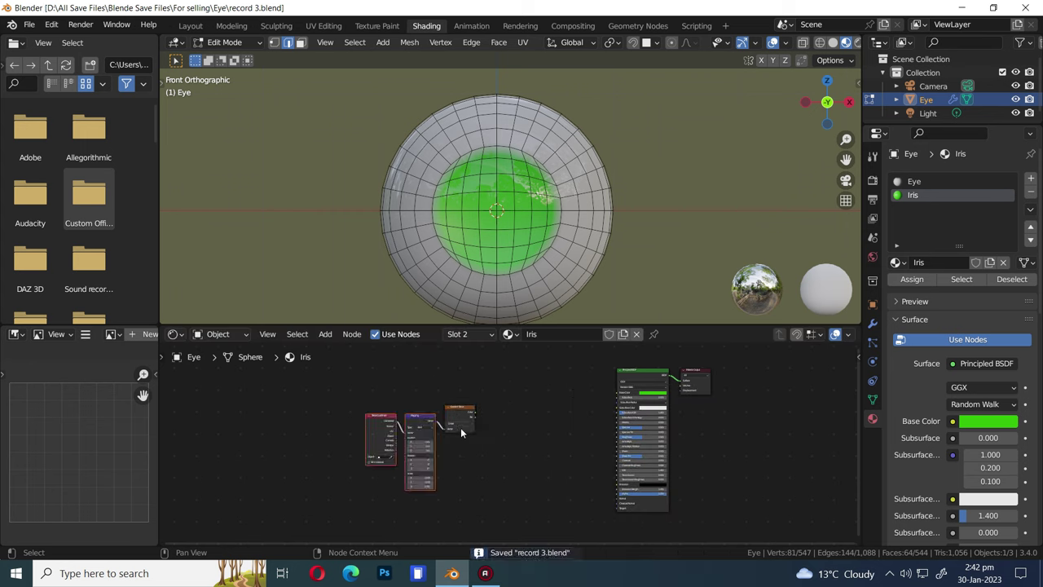
Step: Connect the Texture Coordinate's Object output to the Mapping node's Vector input and save the file
scroll(457, 461, up, 3)
middle_drag(446, 468, 540, 475)
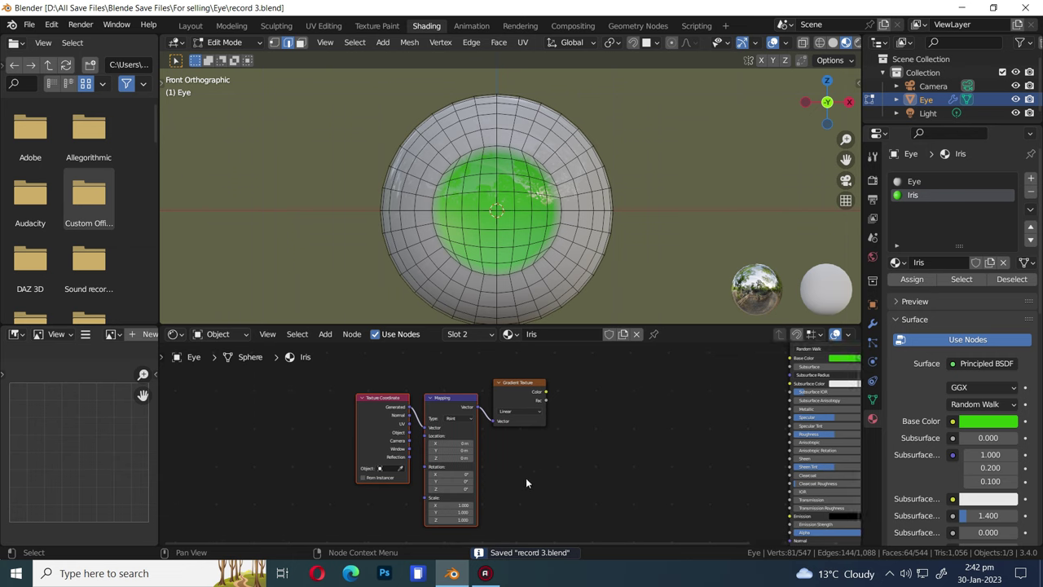
scroll(520, 462, up, 6)
drag(350, 425, 373, 417)
key(ctrl+s)
Step: Preview the Gradient Texture on the iris and set its gradient type to Spherical
ctrl+shift+click(529, 347)
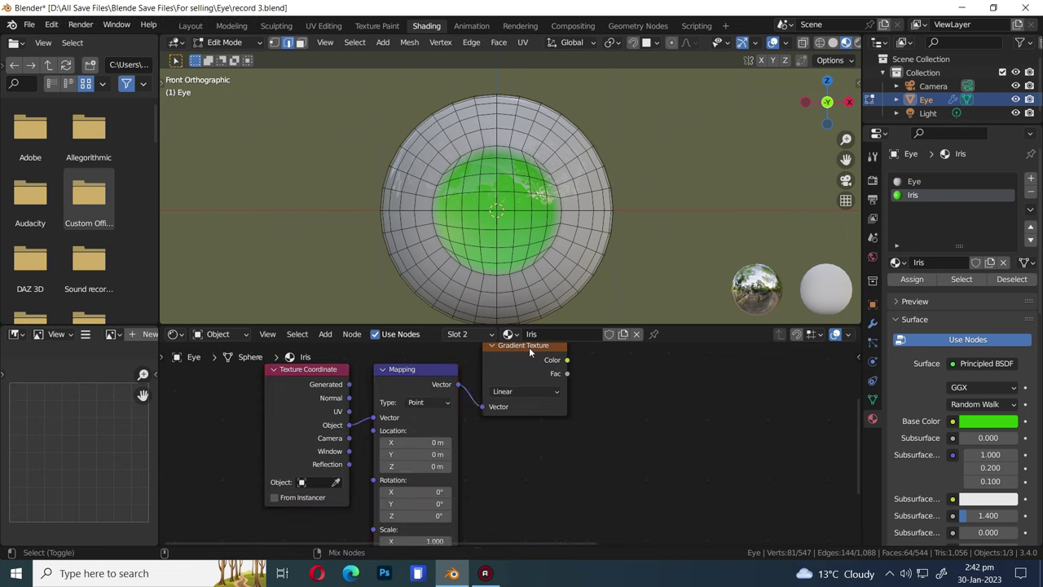
key(ctrl+s)
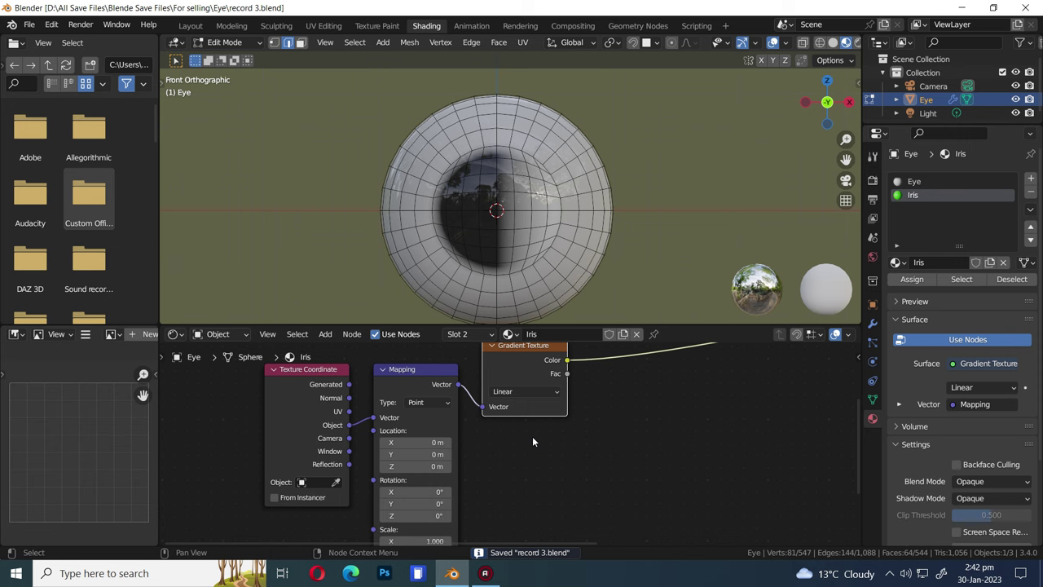
click(524, 392)
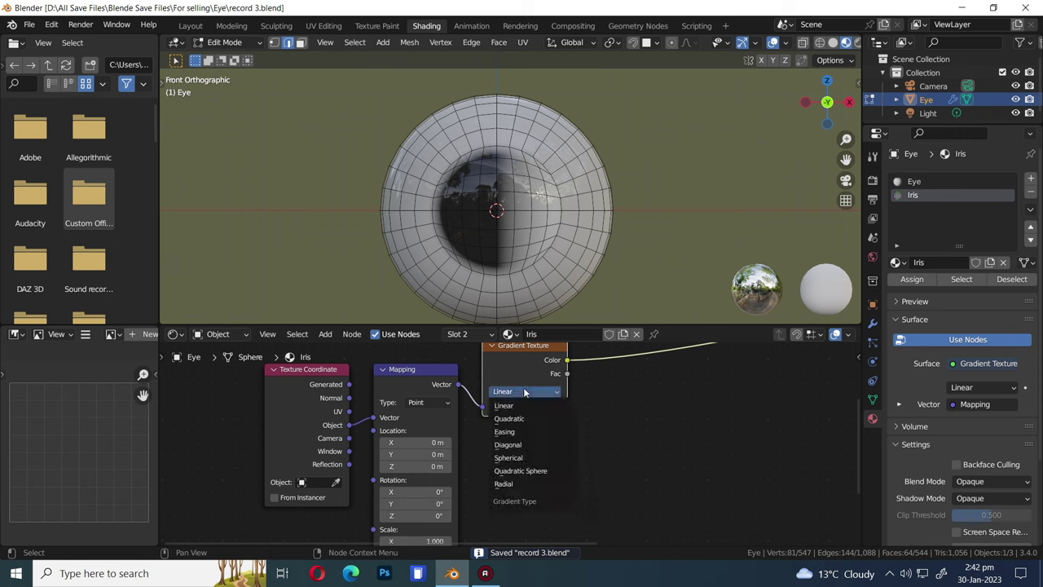
click(509, 457)
Step: Insert a ColorRamp node after the Gradient Texture on its output link and save the file
scroll(637, 436, down, 1)
middle_drag(637, 436, 614, 484)
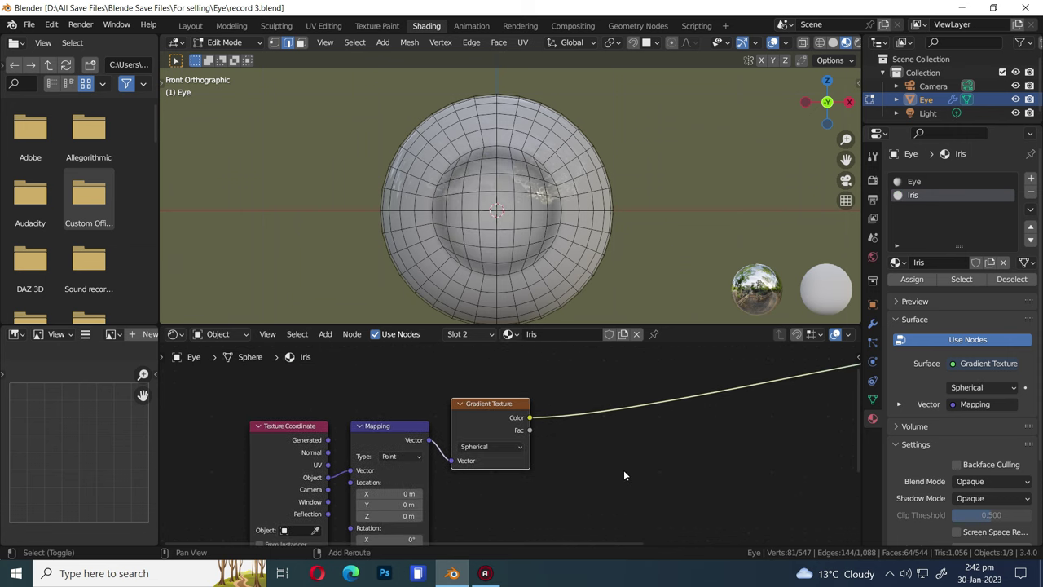
key(shift+a)
text(col)
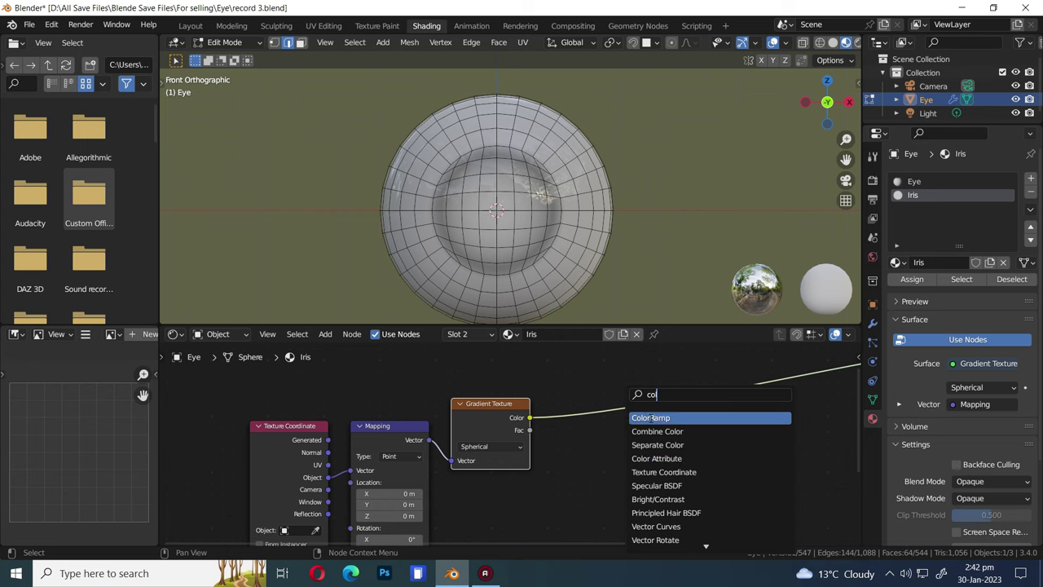
click(655, 417)
click(617, 357)
key(ctrl+s)
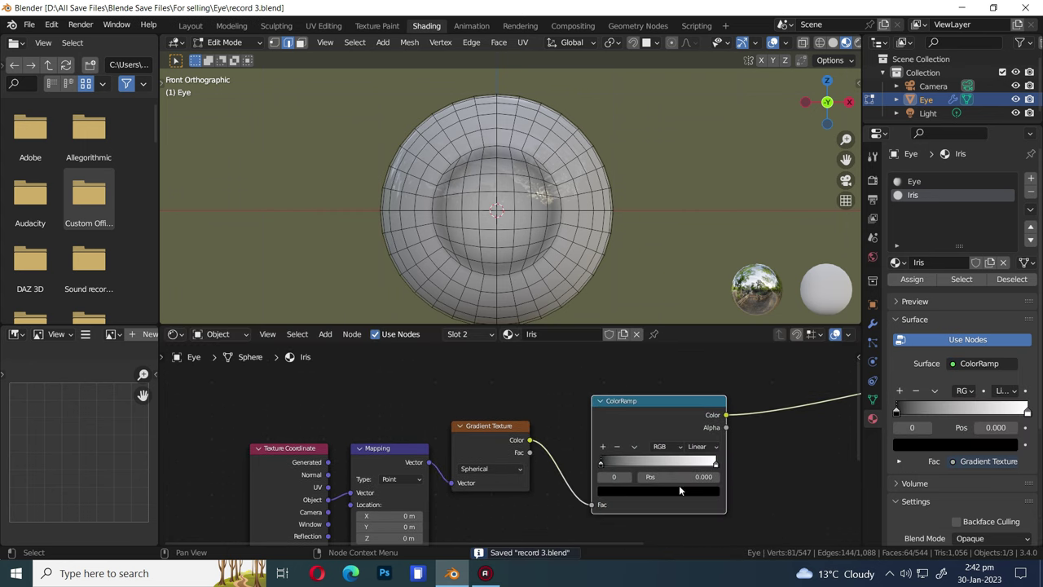
Step: Reverse the ColorRamp to run white to black and bring its stops close together for a small black pupil, with white at 0.280
mouse_move(600, 464)
mouse_down()
mouse_move(661, 464)
mouse_move(623, 472)
mouse_up()
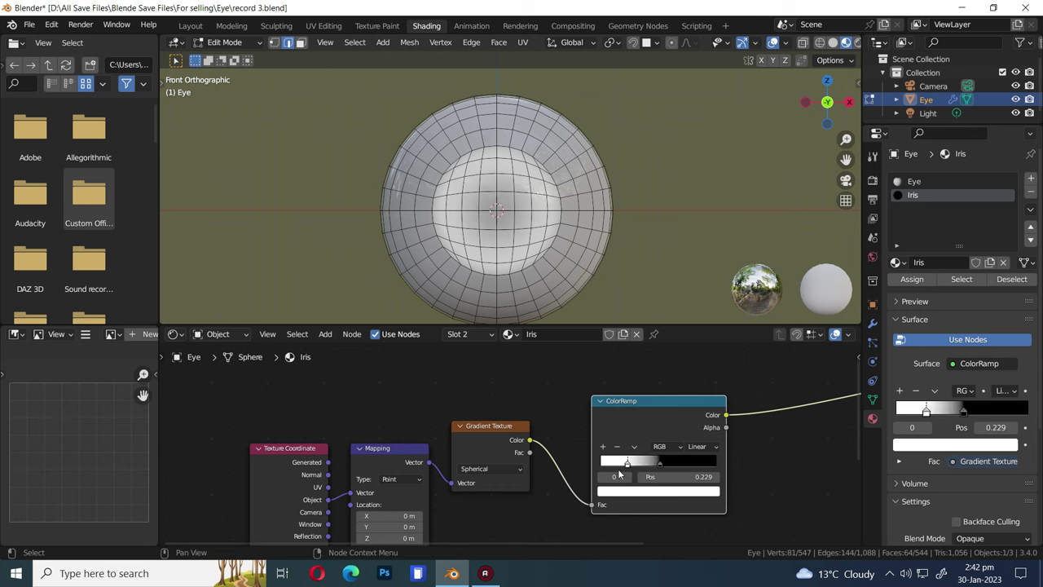
scroll(755, 471, up, 2)
drag(731, 479, 689, 480)
scroll(697, 477, up, 1)
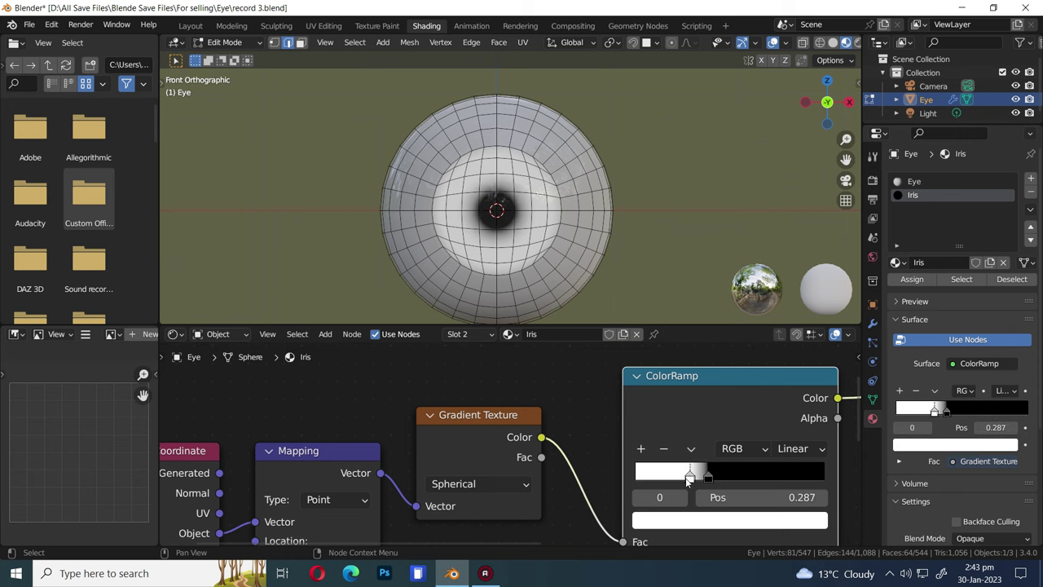
key(ctrl+s)
scroll(692, 489, down, 3)
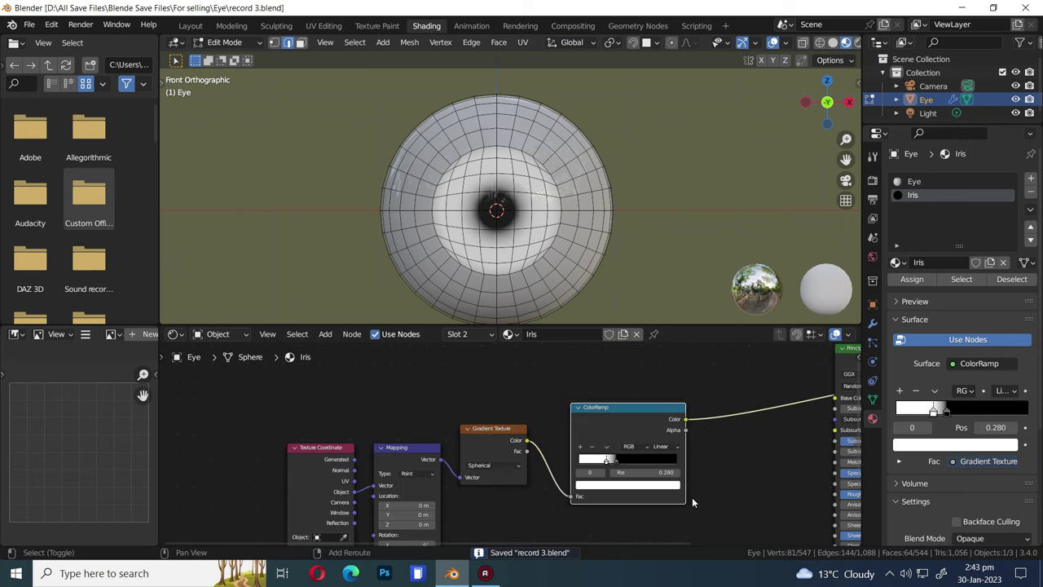
Step: Switch the eye to Object Mode, move the ColorRamp's white stop to 0.302, and save
key(Tab)
scroll(514, 444, up, 1)
mouse_move(637, 431)
mouse_down()
mouse_move(652, 436)
mouse_move(641, 433)
mouse_up()
mouse_move(641, 430)
mouse_down()
mouse_move(650, 429)
mouse_move(638, 429)
mouse_up()
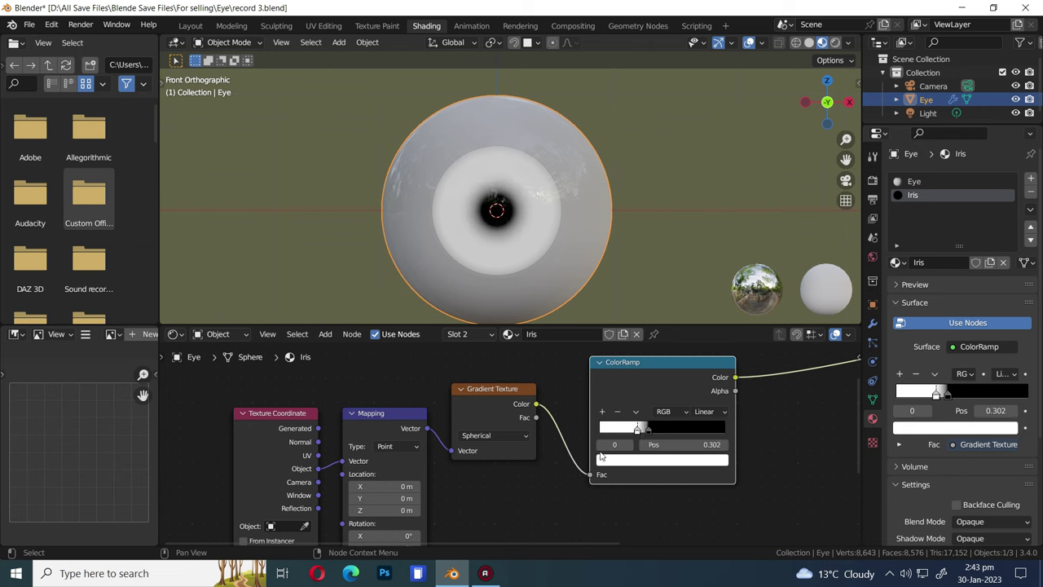
scroll(622, 487, down, 4)
scroll(621, 488, down, 2)
key(ctrl+s)
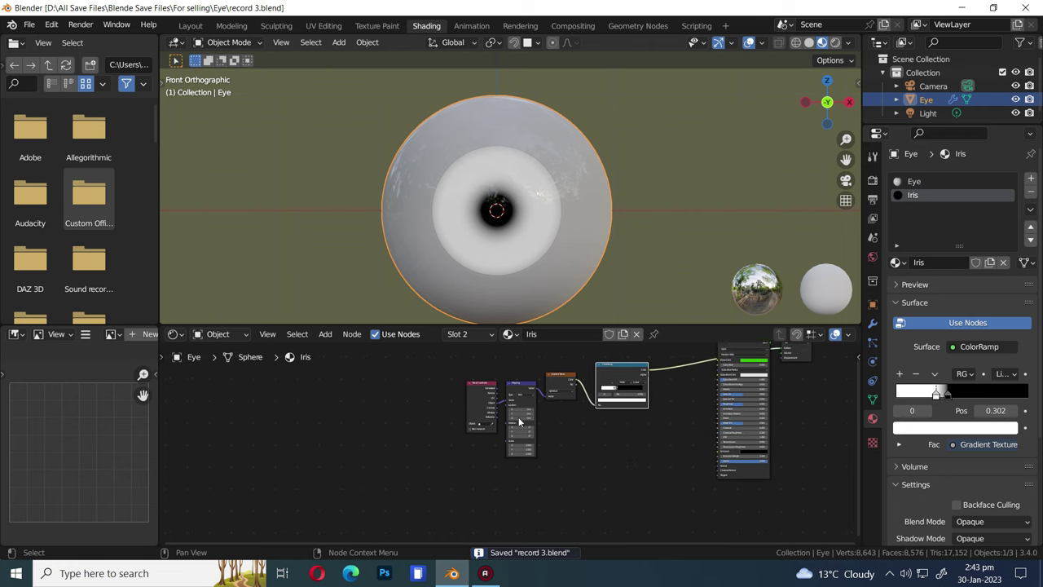
Step: Duplicate the Mapping node, place the copy below the original, and save the file
key(shift+d)
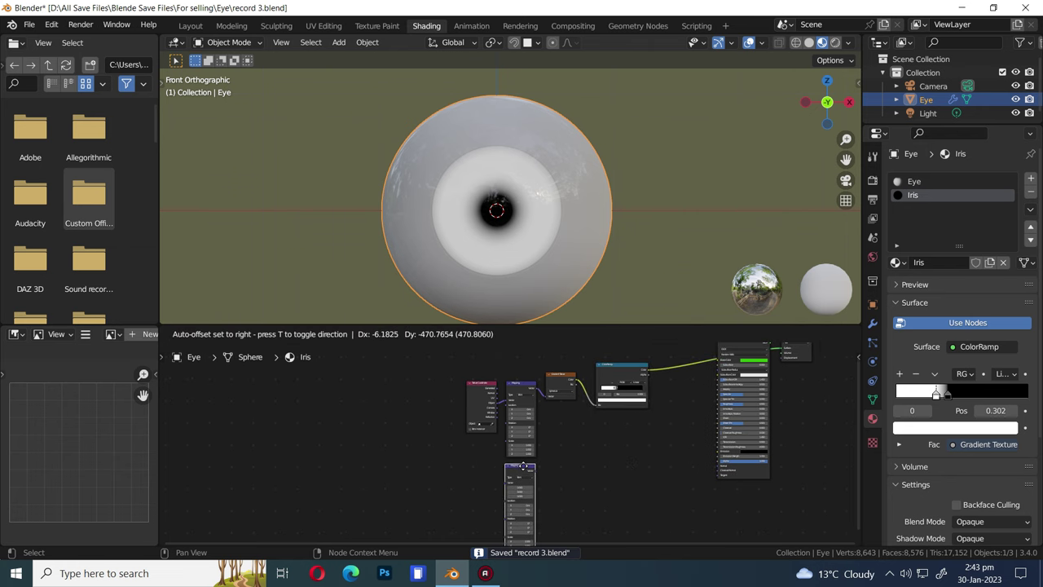
click(591, 503)
middle_drag(590, 502, 586, 461)
scroll(599, 480, up, 6)
key(ctrl+s)
Step: Reposition the Texture Coordinate node and connect its Object output to the duplicated Mapping node's Vector input
scroll(583, 459, down, 4)
middle_drag(480, 427, 512, 493)
click(532, 374)
drag(532, 375, 455, 483)
scroll(568, 452, up, 2)
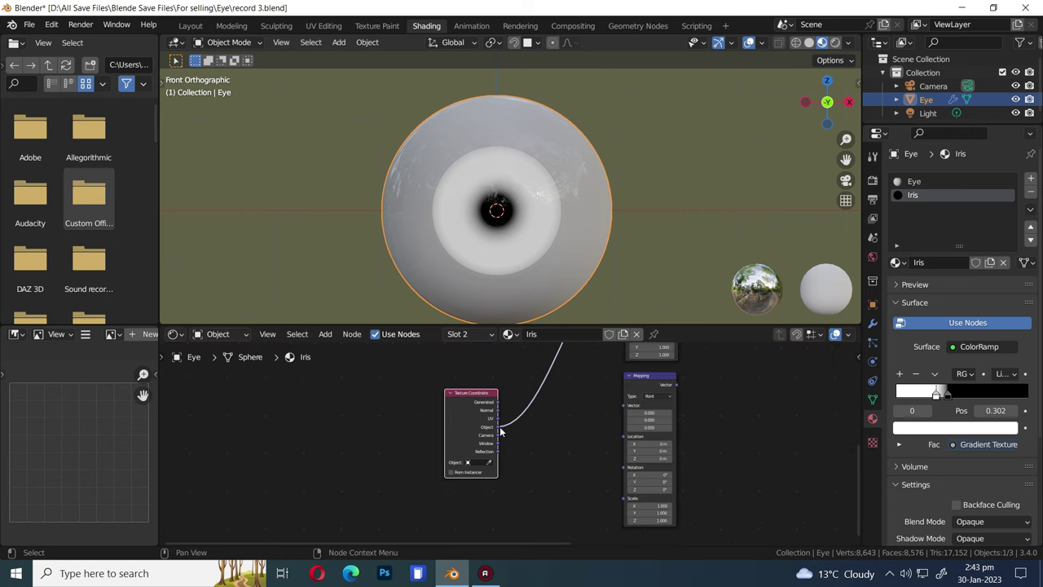
drag(497, 427, 623, 409)
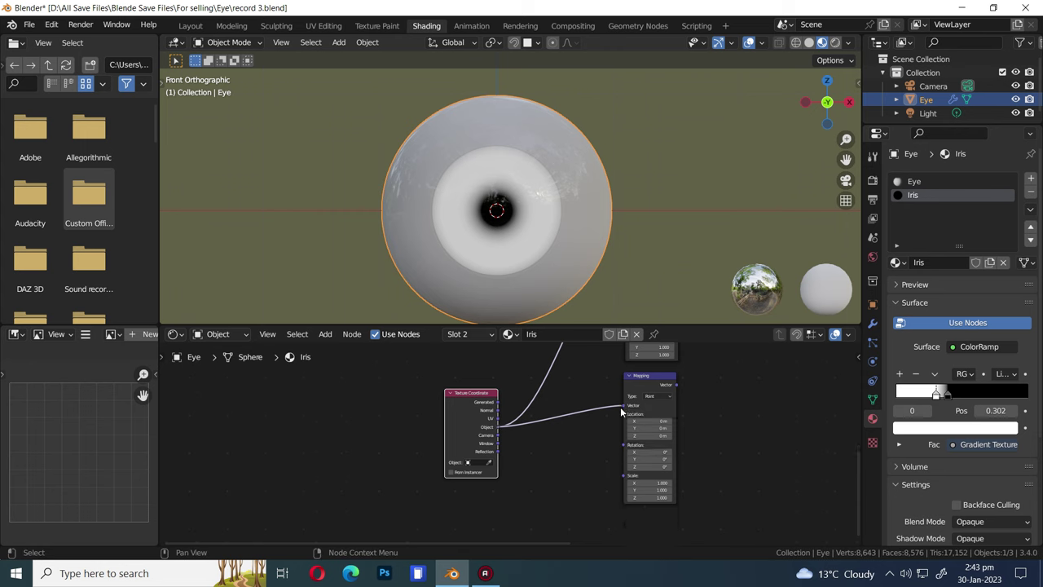
Step: Add a Mix node below the Texture Coordinate node and set its data type to Color
scroll(515, 445, down, 3)
key(shift+a)
text(smix)
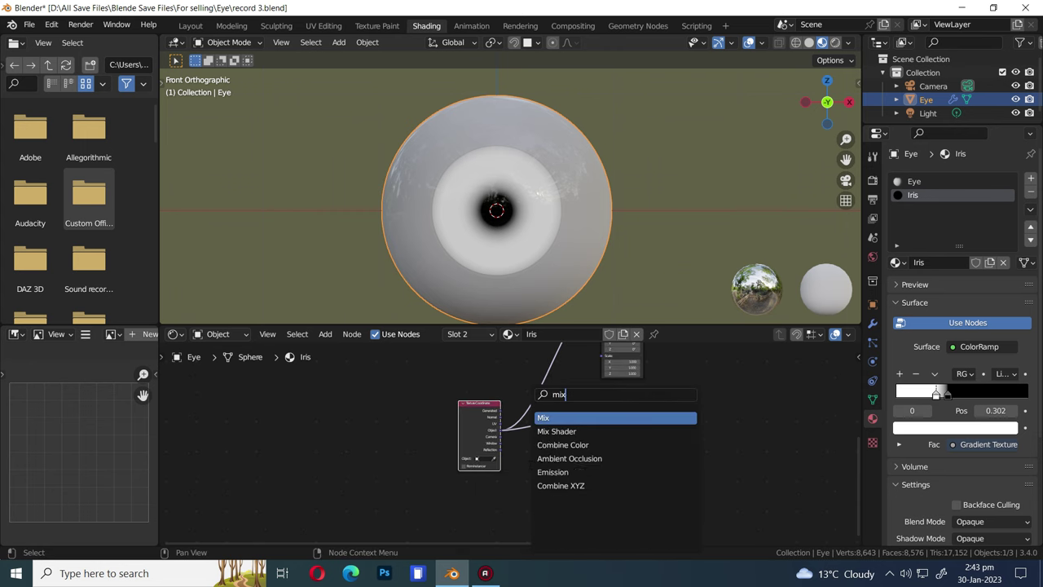
click(543, 418)
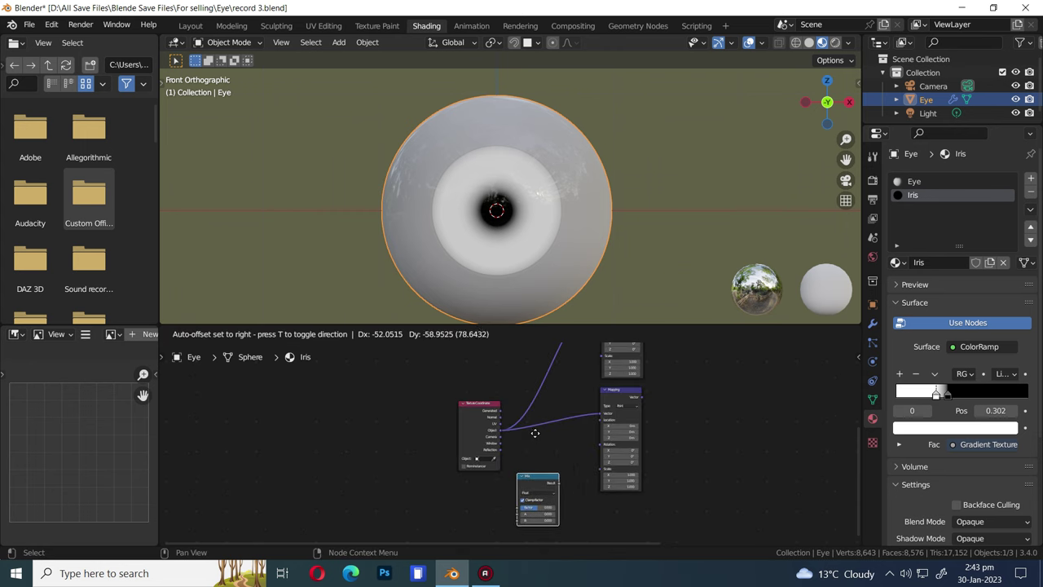
click(539, 481)
middle_drag(575, 482, 575, 466)
scroll(575, 469, up, 4)
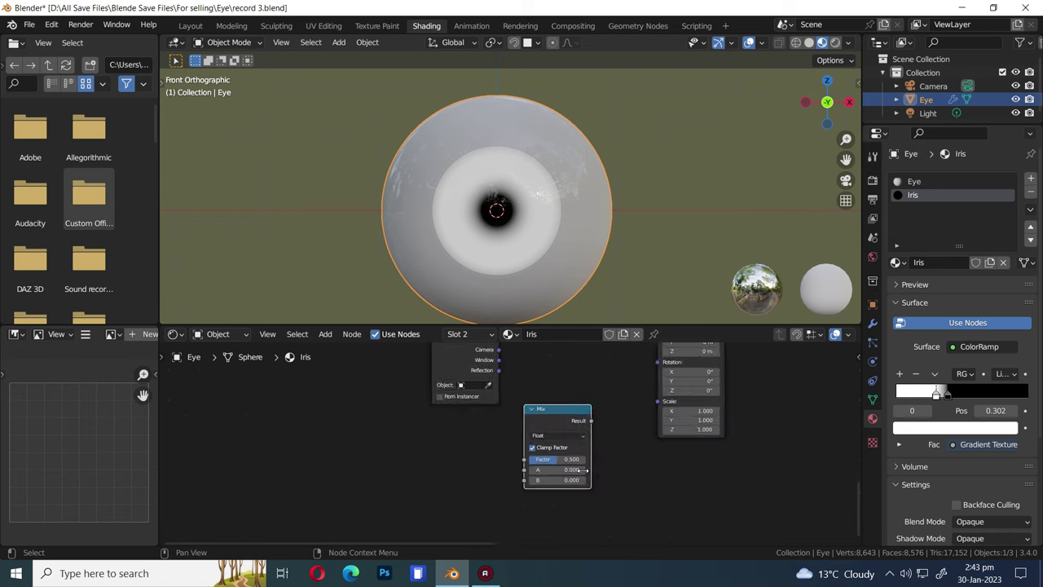
click(575, 435)
click(553, 473)
Step: Insert the Mix node between the Object coordinates and the second Mapping node, save, and preview that Mapping on the iris
scroll(570, 476, down, 4)
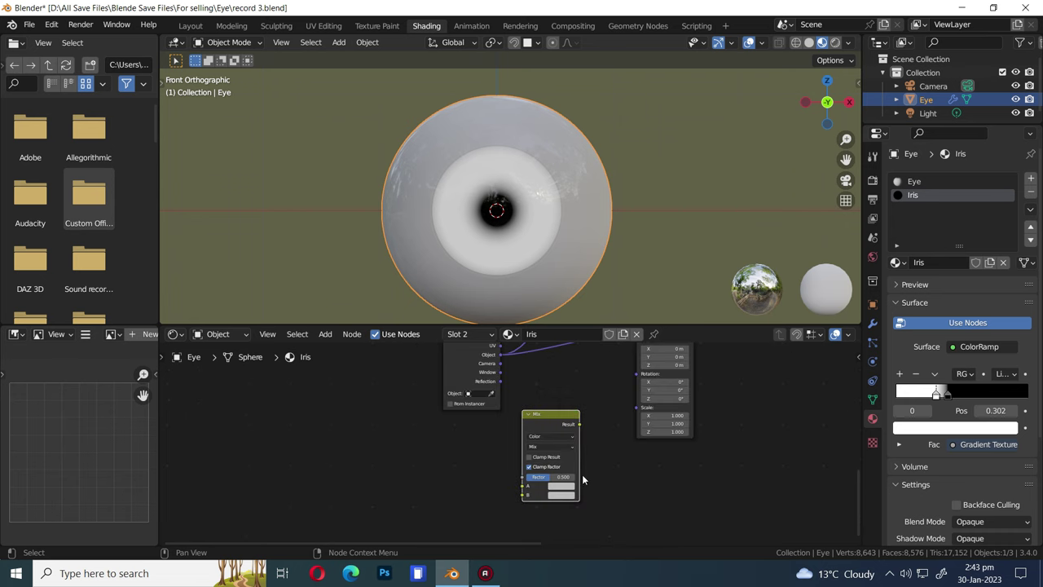
drag(546, 458, 563, 400)
key(ctrl+s)
ctrl+shift+click(631, 375)
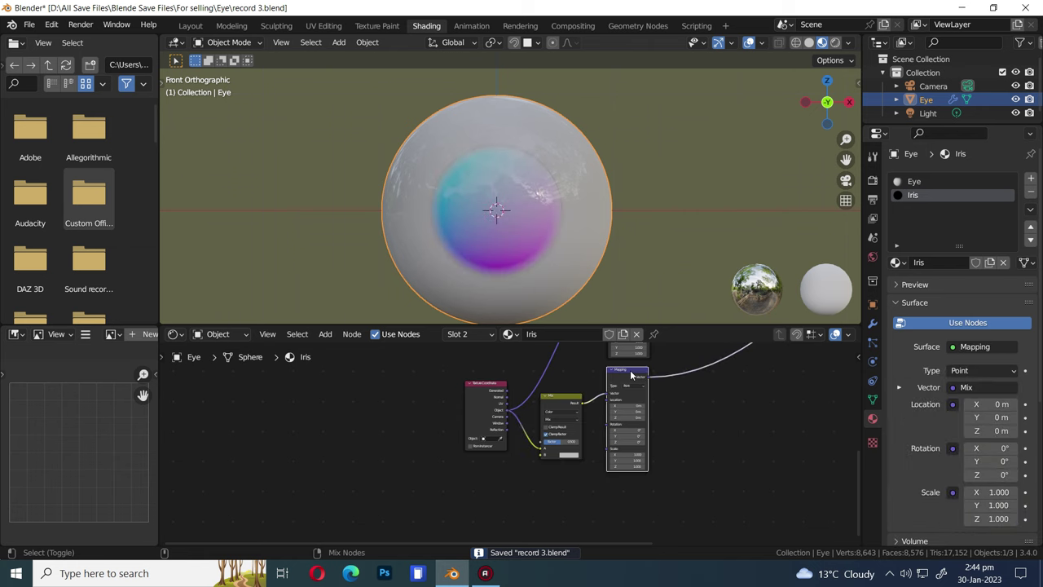
Step: Add a Noise Texture node below the Texture Coordinate node and connect its Fac output to the Mix node's B input
drag(488, 384, 487, 407)
text(n)
text(ise)
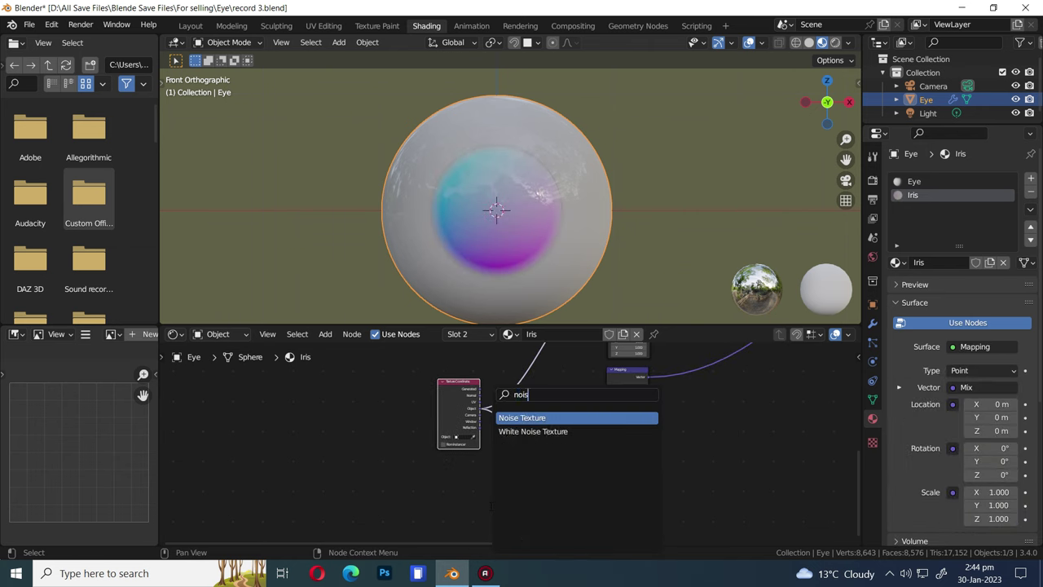
key(Return)
click(500, 397)
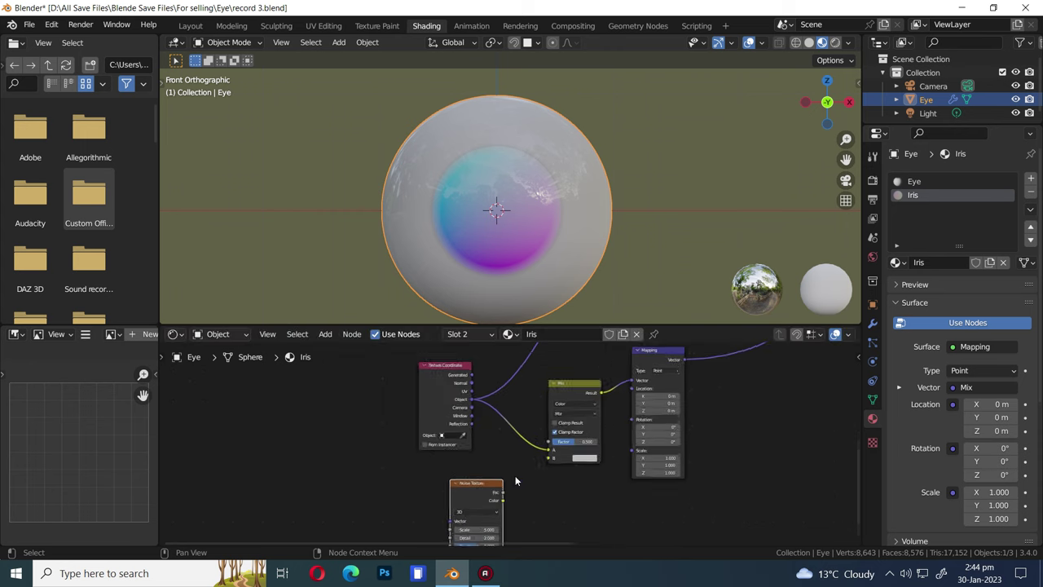
scroll(529, 500, up, 3)
drag(504, 465, 563, 422)
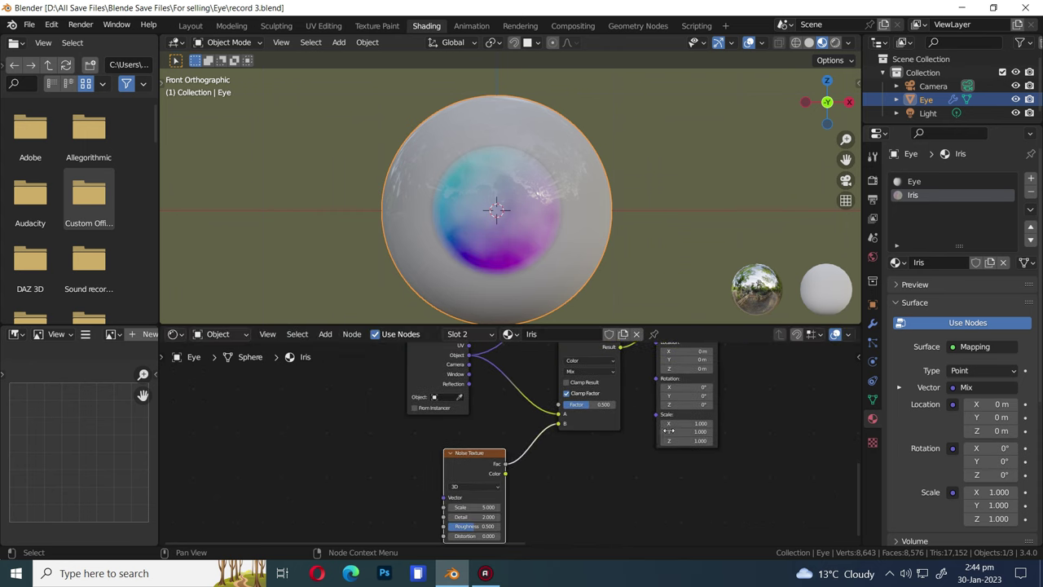
Step: Set the Mix node's Factor to 0.040 and save the file
scroll(688, 429, up, 4)
click(622, 440)
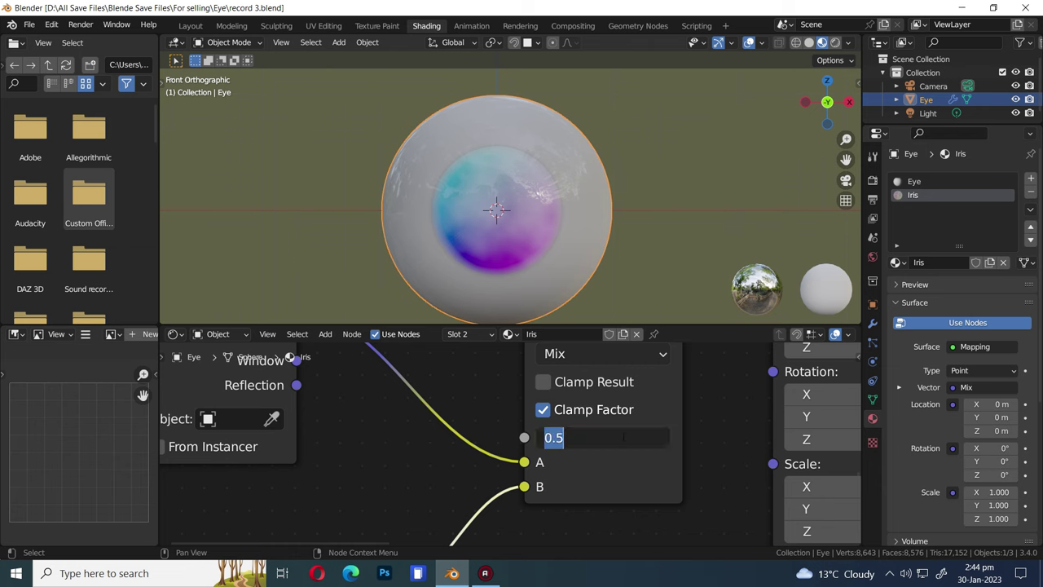
text(.)
key(Return)
key(ctrl+s)
scroll(602, 476, down, 4)
Step: Set the Noise Texture's Scale to a decimal value below 1 and save the file
middle_drag(602, 475, 603, 447)
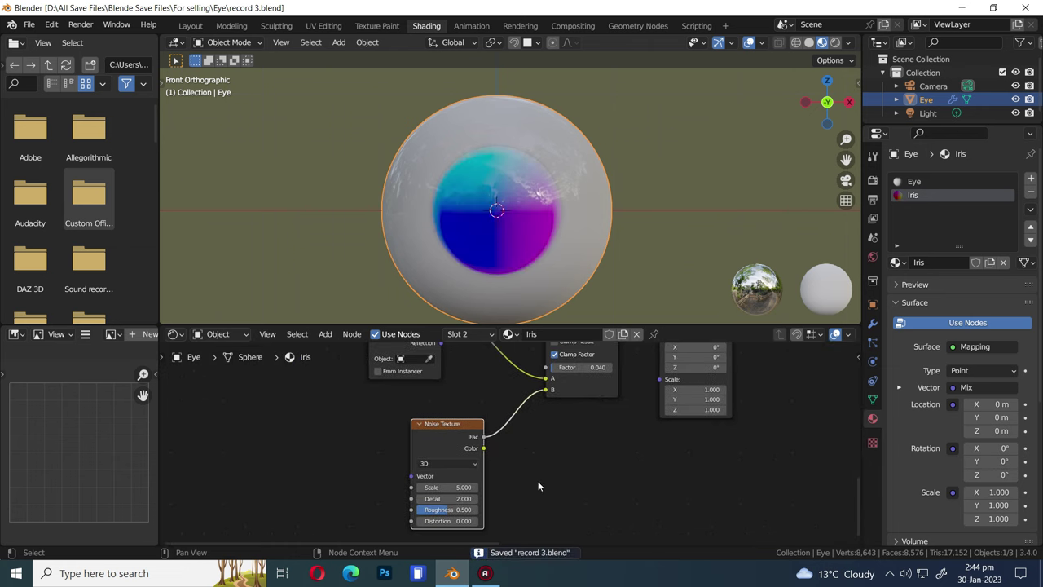
scroll(538, 487, up, 3)
click(413, 515)
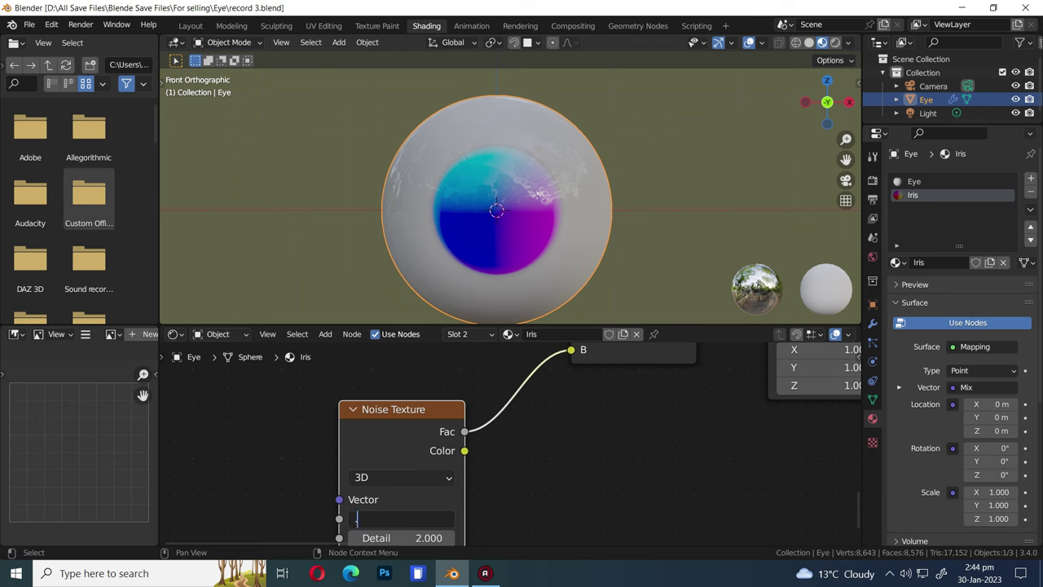
key(Return)
key(ctrl+s)
Step: Add a Voronoi Texture node fed by the second Mapping node and preview it on the iris
scroll(545, 484, down, 6)
middle_drag(701, 464, 622, 498)
scroll(622, 498, up, 2)
key(shift+a)
click(622, 498)
text(vor)
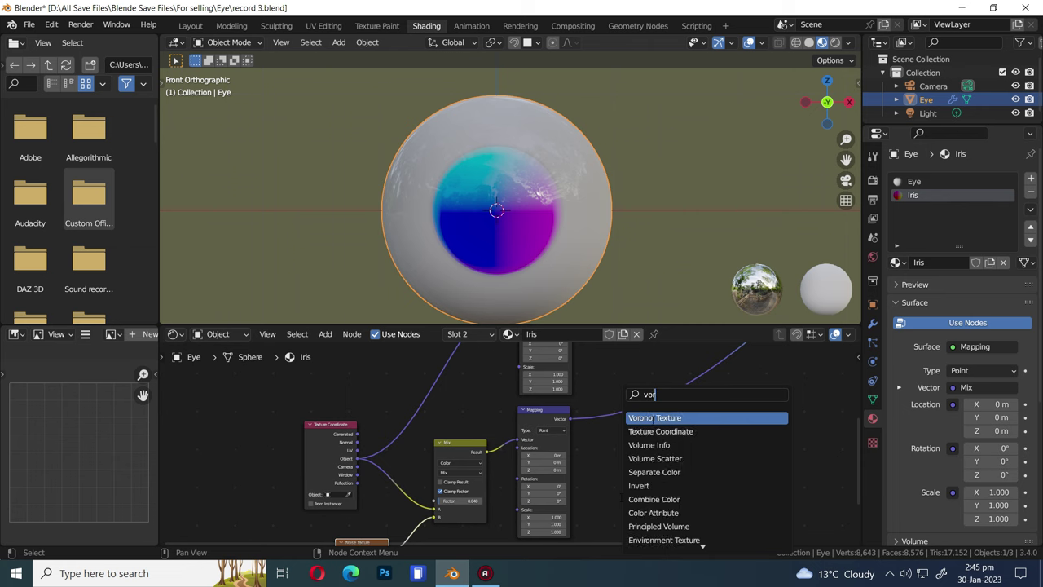
key(Return)
click(643, 350)
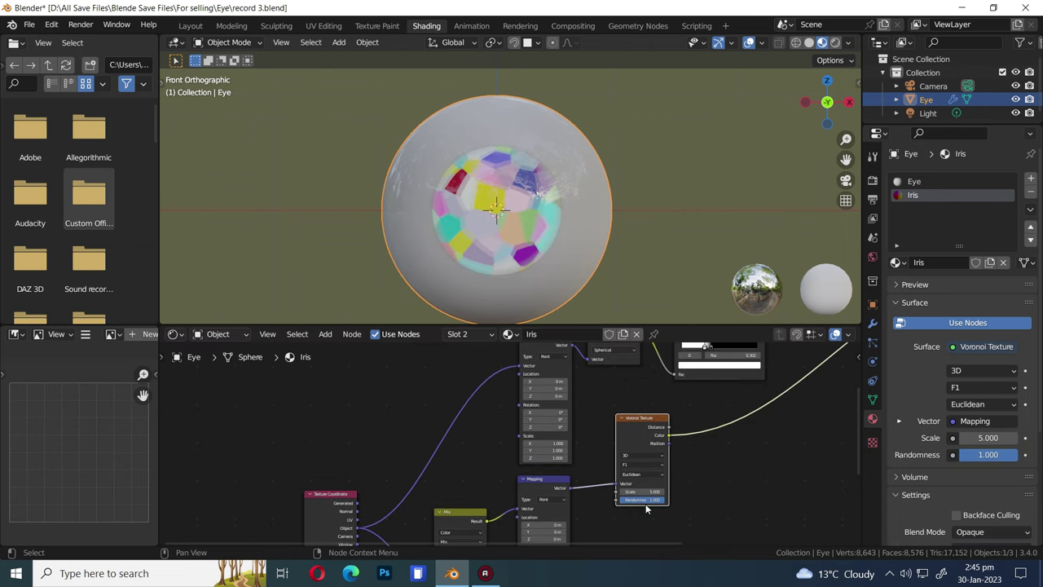
Step: Cycle the preview through the Voronoi Texture's outputs to Distance and save the file
mouse_move(669, 507)
middle_down()
mouse_move(655, 498)
mouse_move(658, 508)
middle_up()
scroll(650, 451, up, 1)
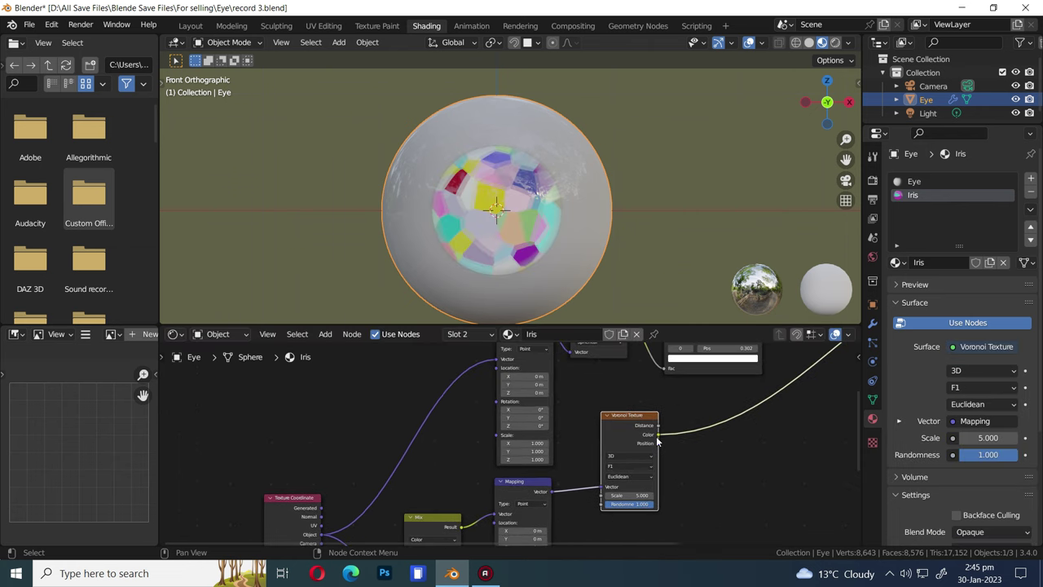
ctrl+shift+click(646, 422)
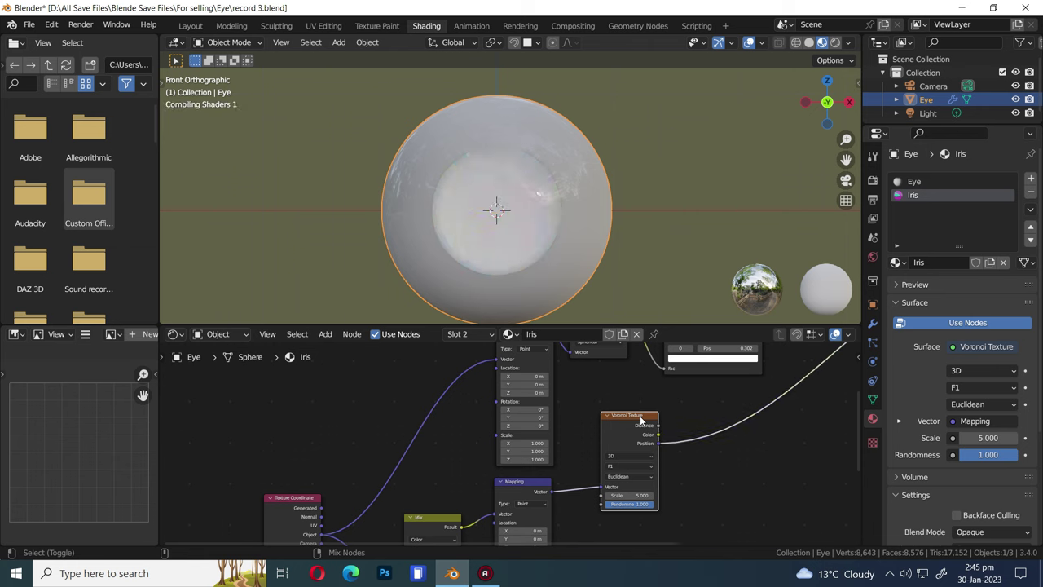
ctrl+shift+click(648, 427)
scroll(652, 432, up, 2)
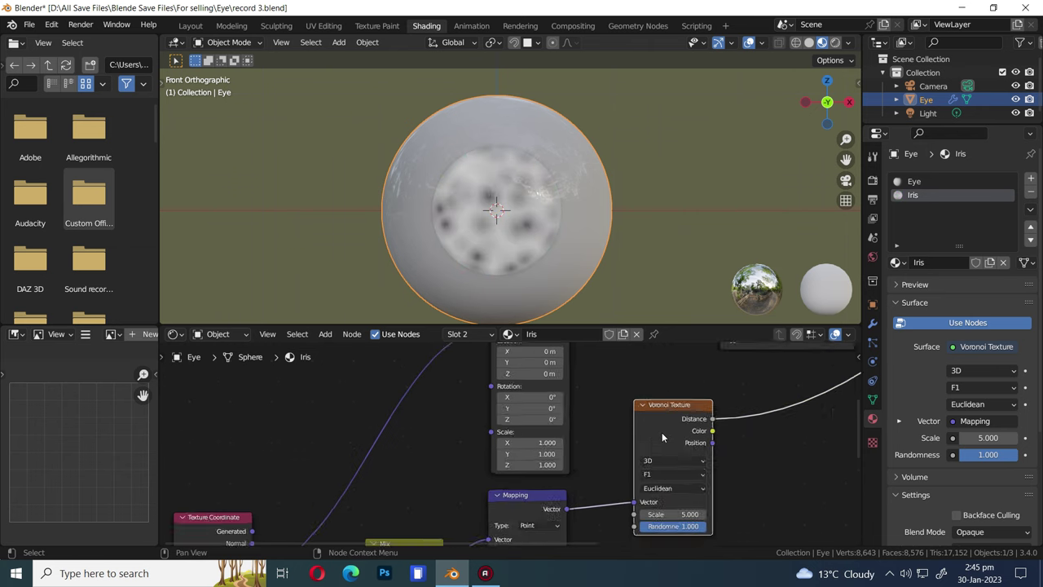
scroll(702, 439, down, 5)
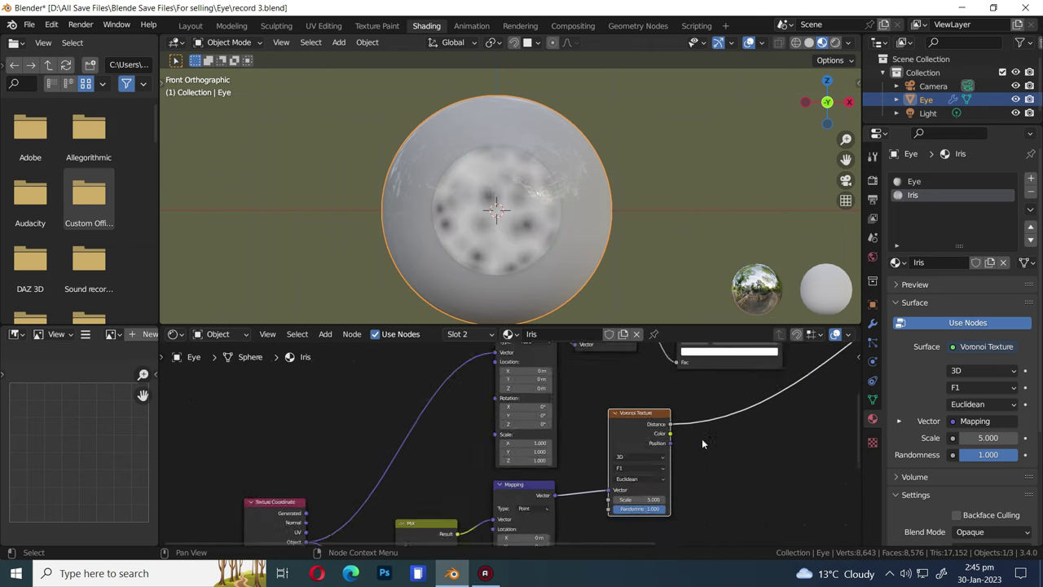
key(ctrl+s)
Step: Change the second Mapping node's type to Normal and set its Z scale to 0
scroll(532, 495, up, 2)
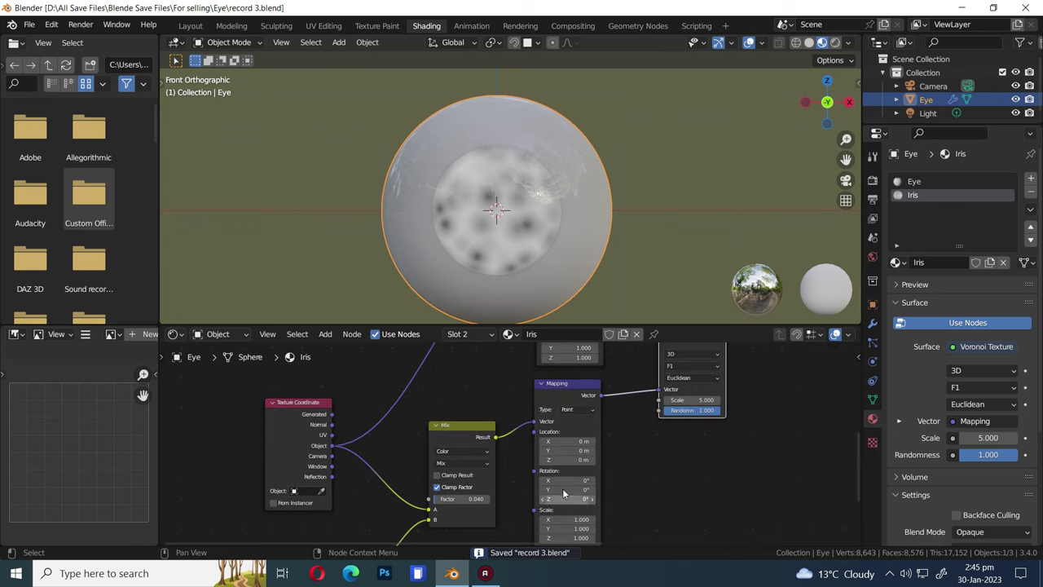
click(579, 409)
click(583, 452)
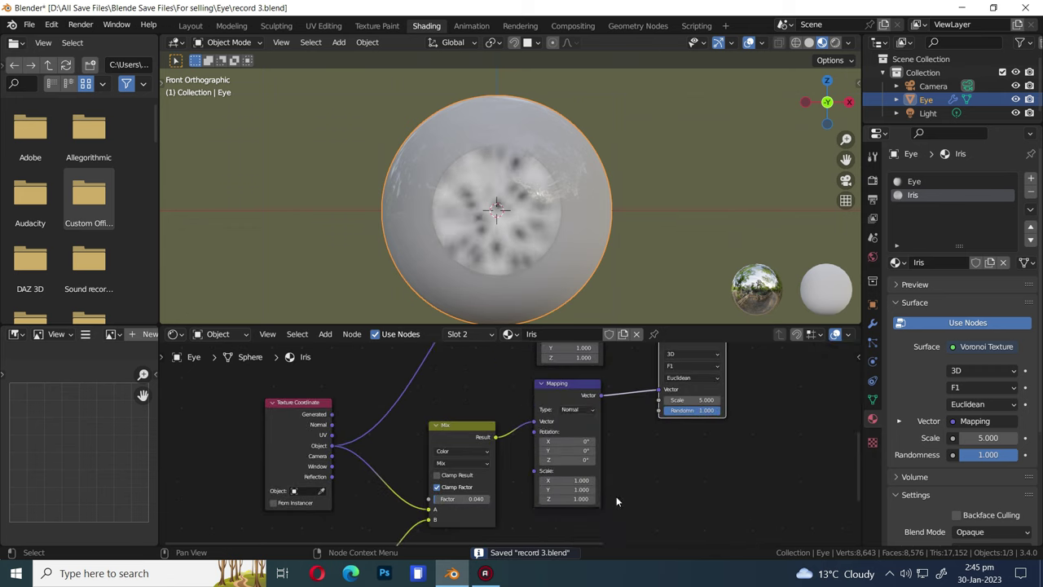
double_click(562, 499)
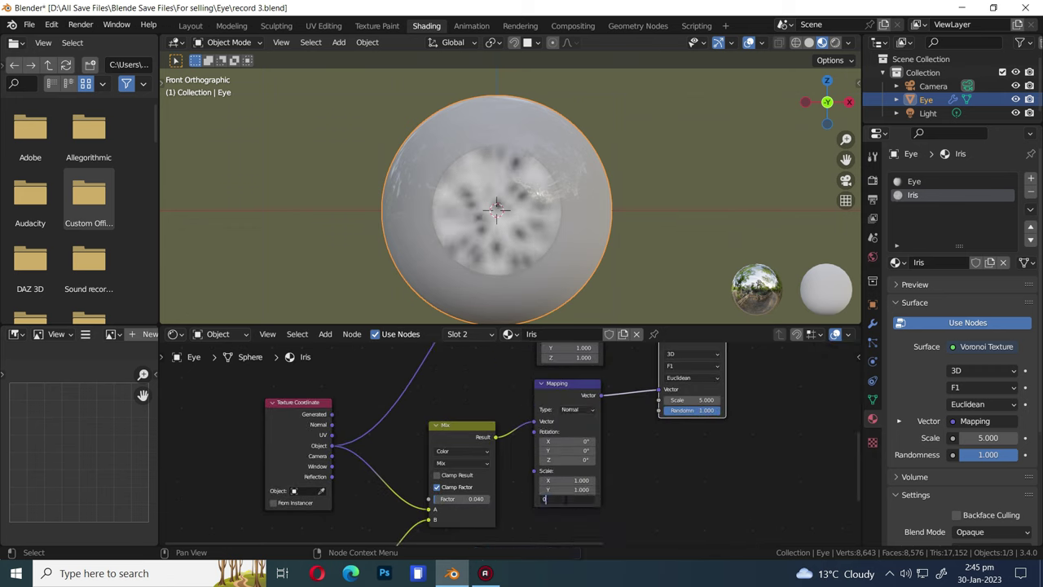
text(0)
key(Return)
Step: Set the Voronoi Texture's Scale to 16
middle_drag(722, 427, 643, 455)
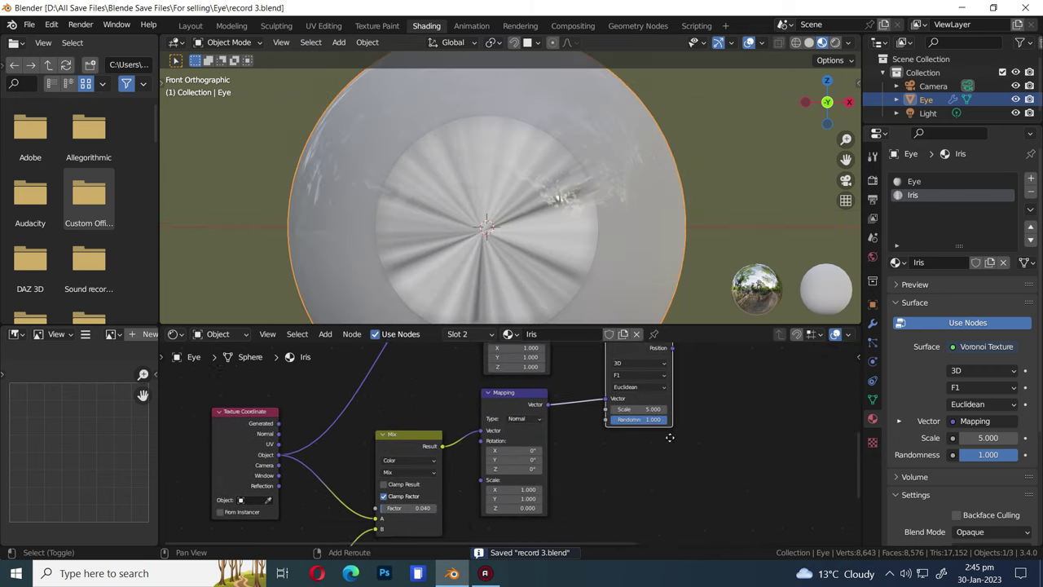
scroll(647, 469, up, 5)
drag(652, 423, 835, 424)
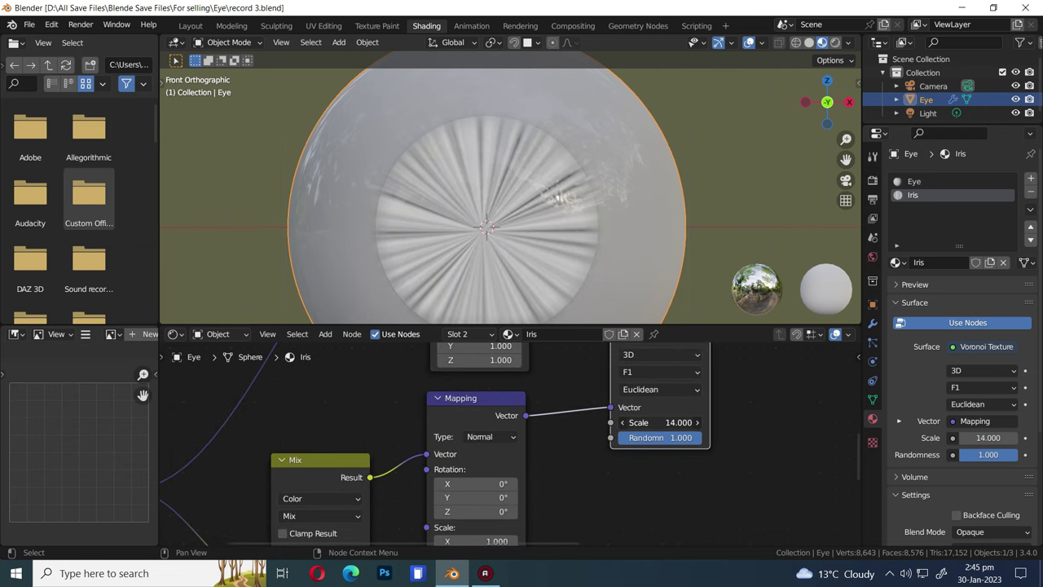
click(662, 422)
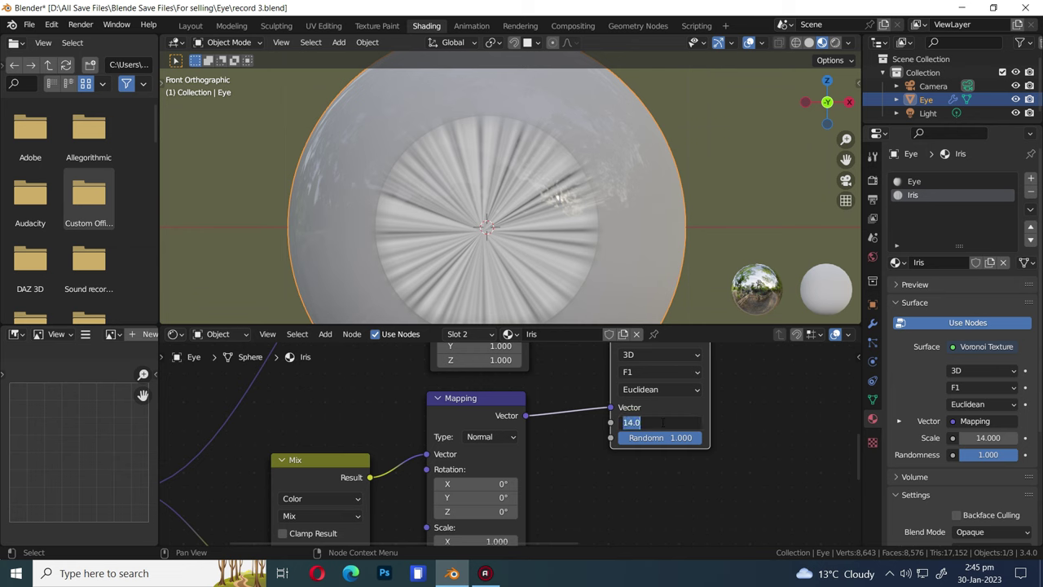
text(16)
key(Return)
Step: Raise the Noise Texture's Scale to 12 and save the file
middle_drag(616, 497, 601, 412)
scroll(456, 507, up, 1)
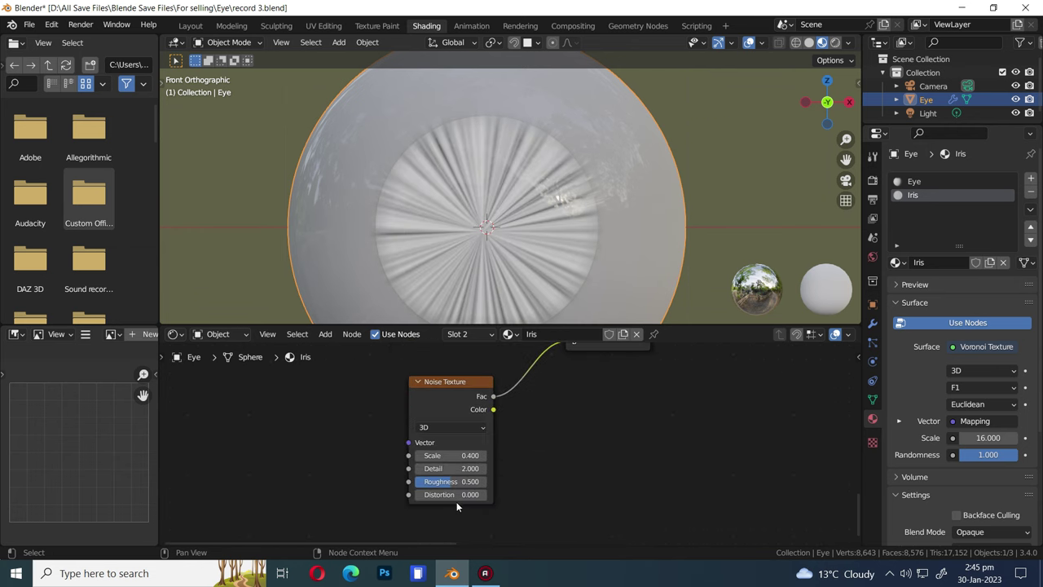
drag(451, 455, 593, 455)
scroll(647, 503, down, 4)
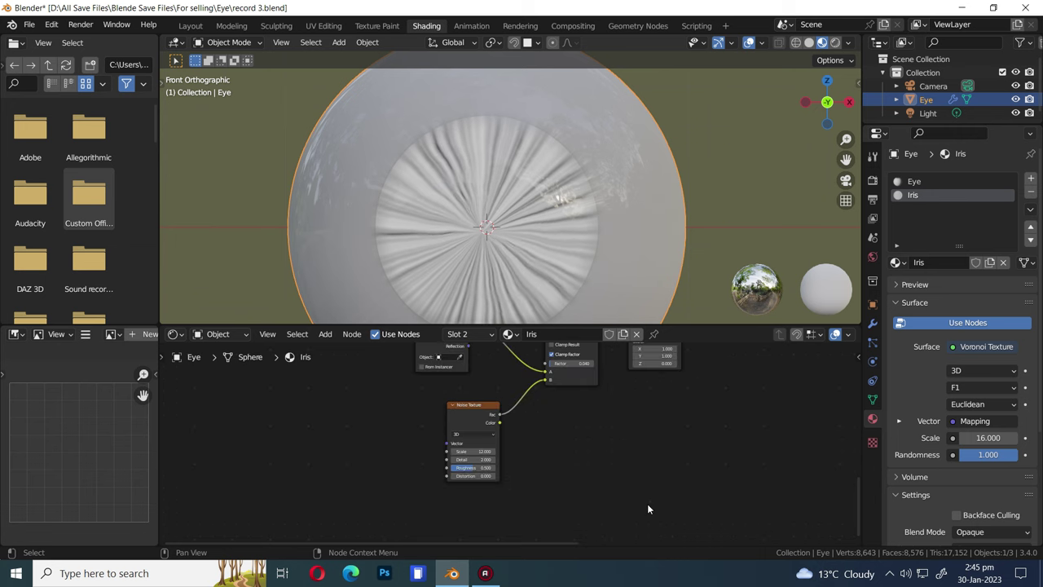
key(ctrl+s)
Step: Duplicate the gradient's ColorRamp node beside the Voronoi Texture and reset the copy to its default black-to-white ramp
middle_drag(773, 376, 621, 506)
click(568, 355)
drag(568, 355, 591, 437)
scroll(616, 511, up, 2)
scroll(616, 511, up, 3)
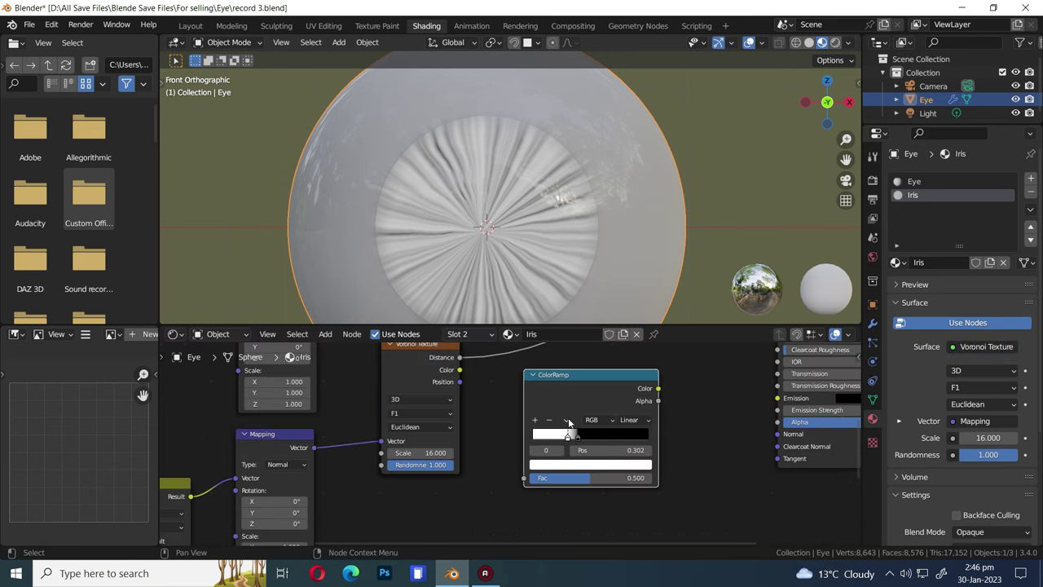
click(567, 420)
click(589, 478)
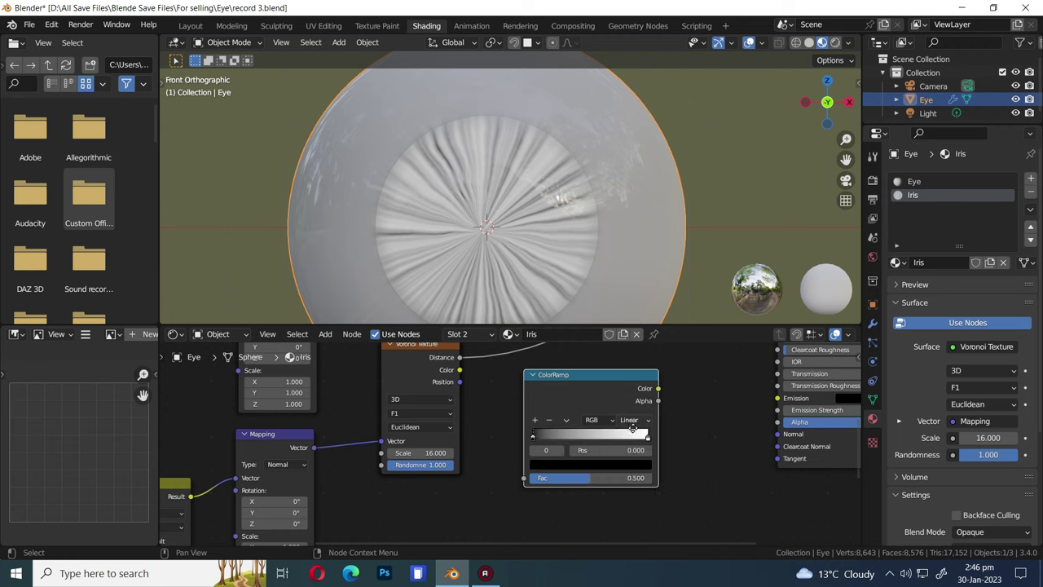
Step: Insert the reset ColorRamp on the Voronoi Texture's Distance output link and save the file
shift+scroll(632, 428, up, 3)
drag(583, 443, 583, 400)
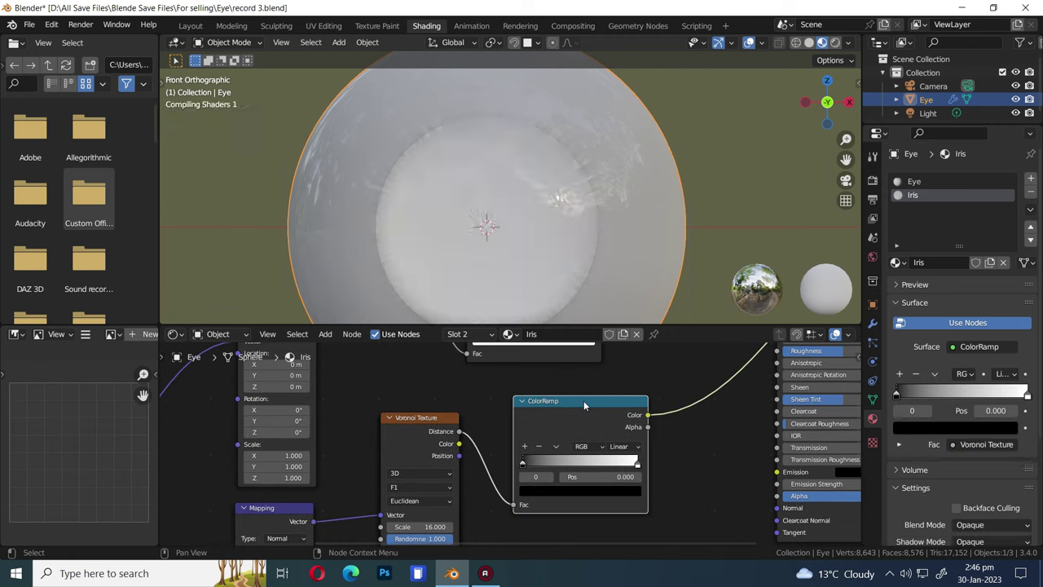
key(ctrl+s)
Step: Set the Voronoi ColorRamp to B-Spline interpolation, with the black stop at 0.222 and the white stop at 0.702
click(621, 446)
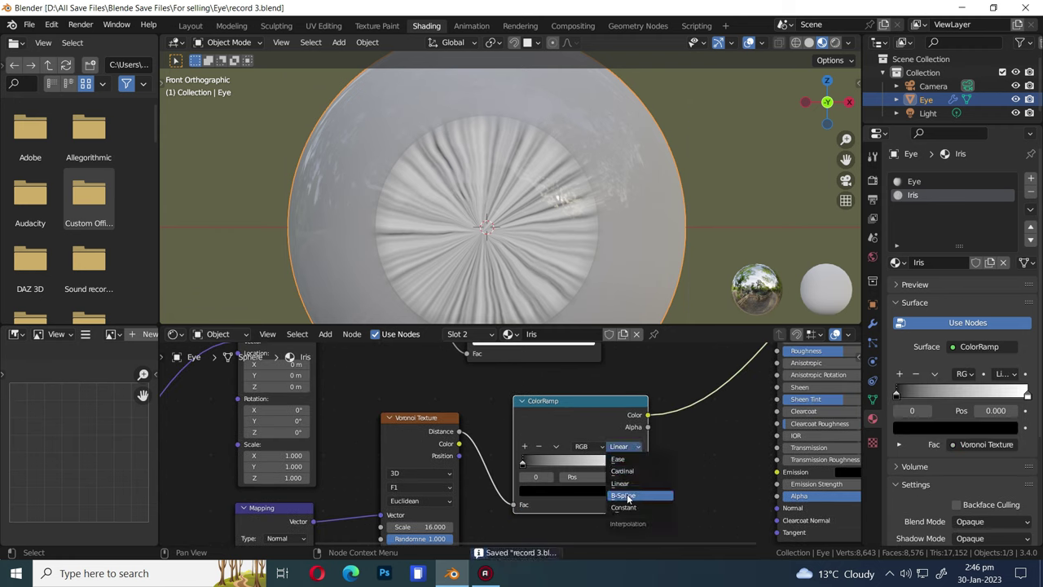
click(625, 496)
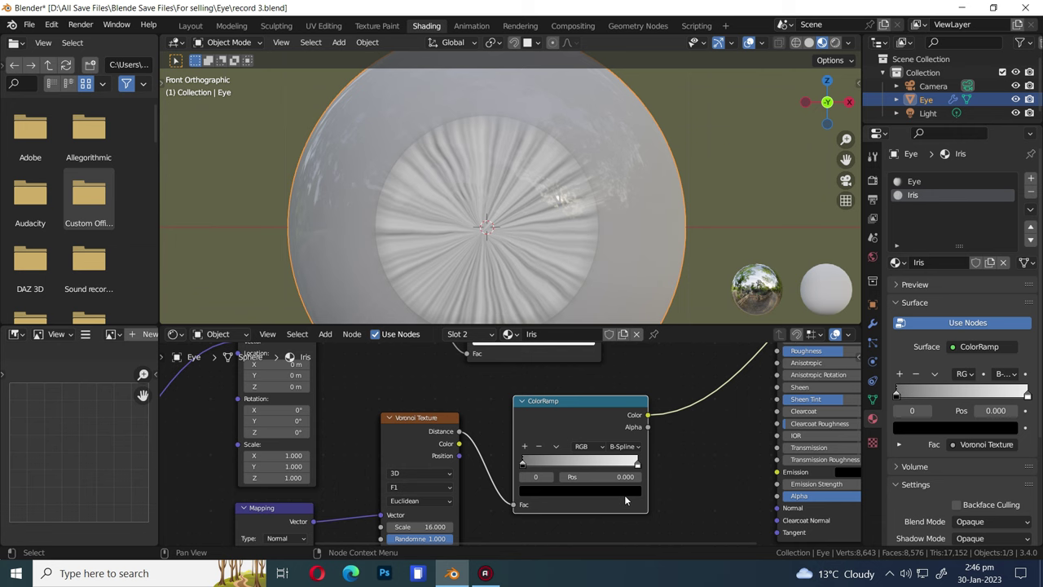
drag(524, 465, 547, 465)
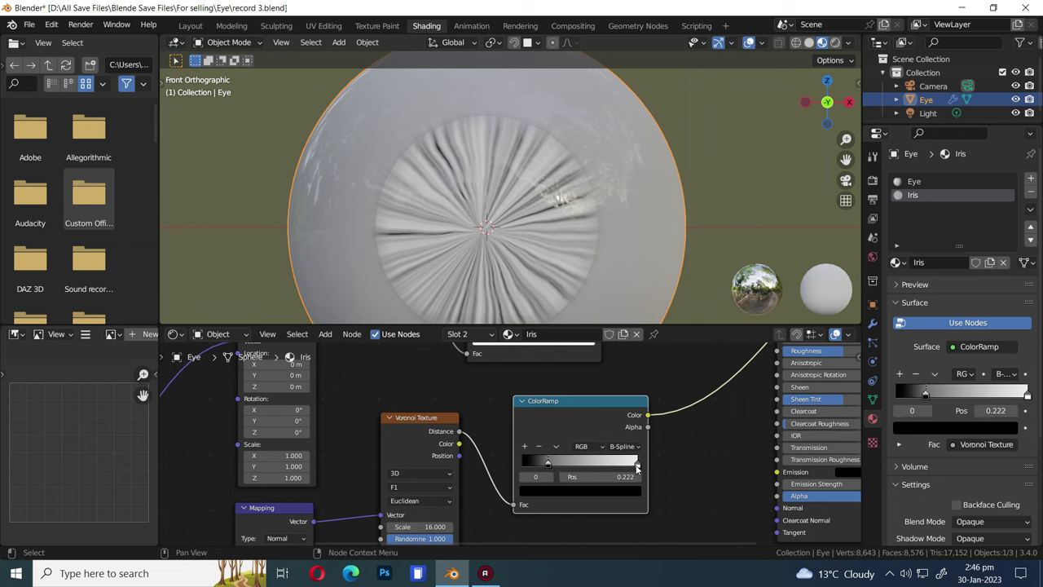
drag(637, 468, 602, 472)
Step: Move the Principled BSDF and Material Output nodes farther from the ColorRamps and place a Mix node in the gap
drag(725, 383, 604, 482)
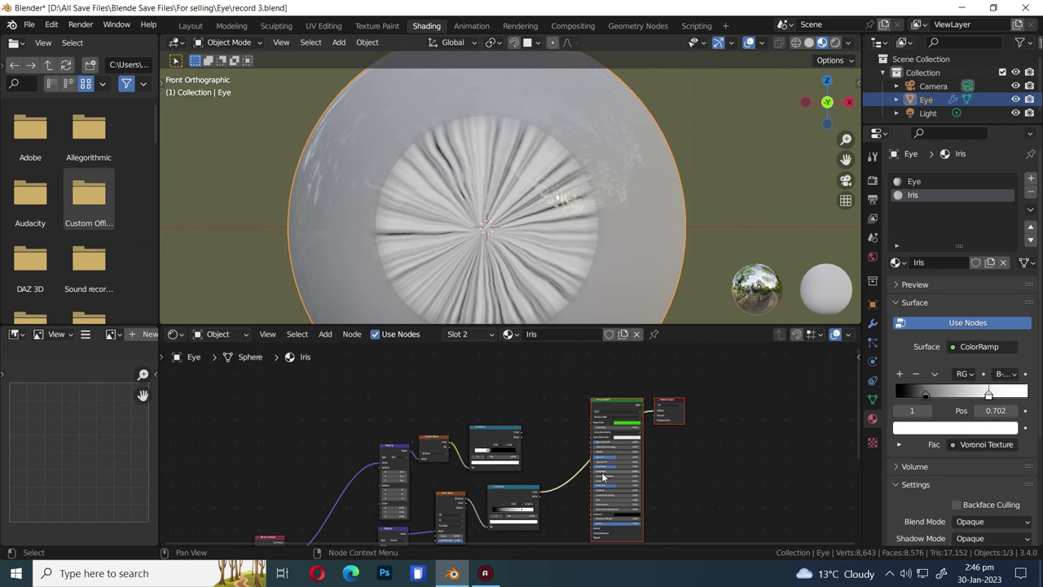
key(g)
click(587, 436)
key(shift+a)
text(mix)
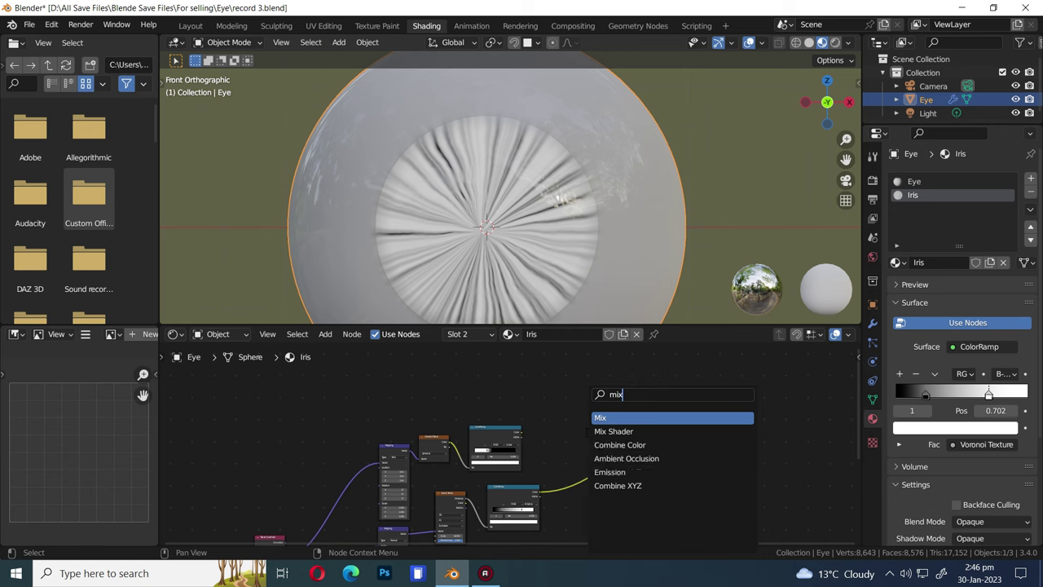
key(Return)
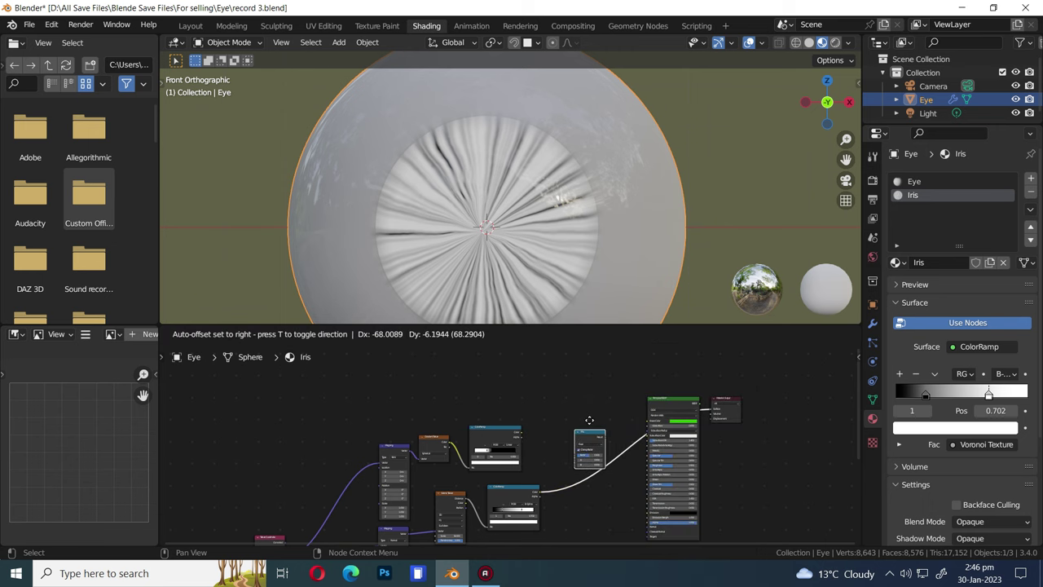
click(582, 422)
scroll(624, 475, up, 5)
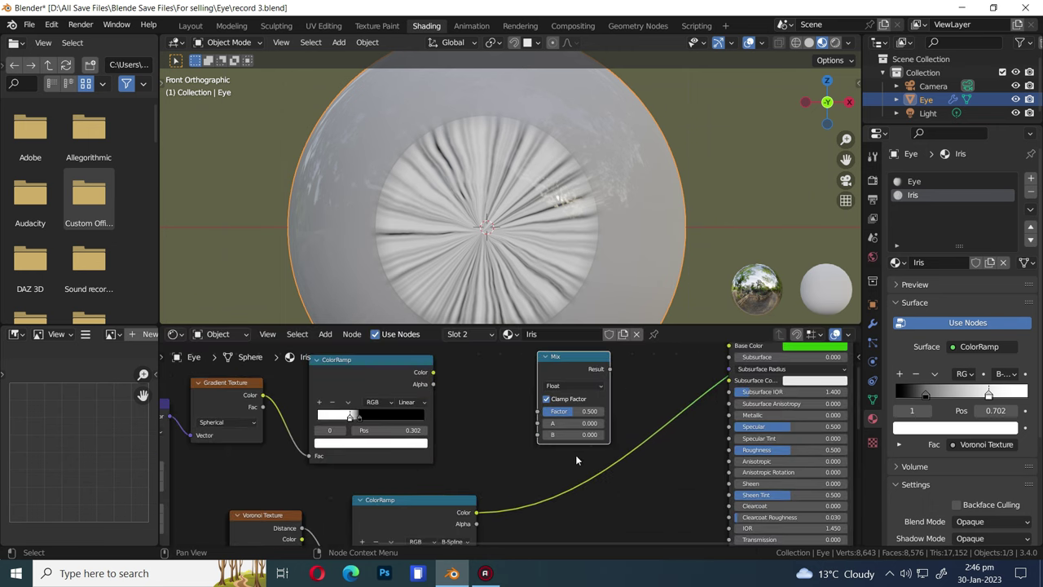
Step: Switch the new Mix node to Color and connect the gradient ColorRamp to A and the Voronoi ColorRamp to B
click(587, 387)
click(573, 420)
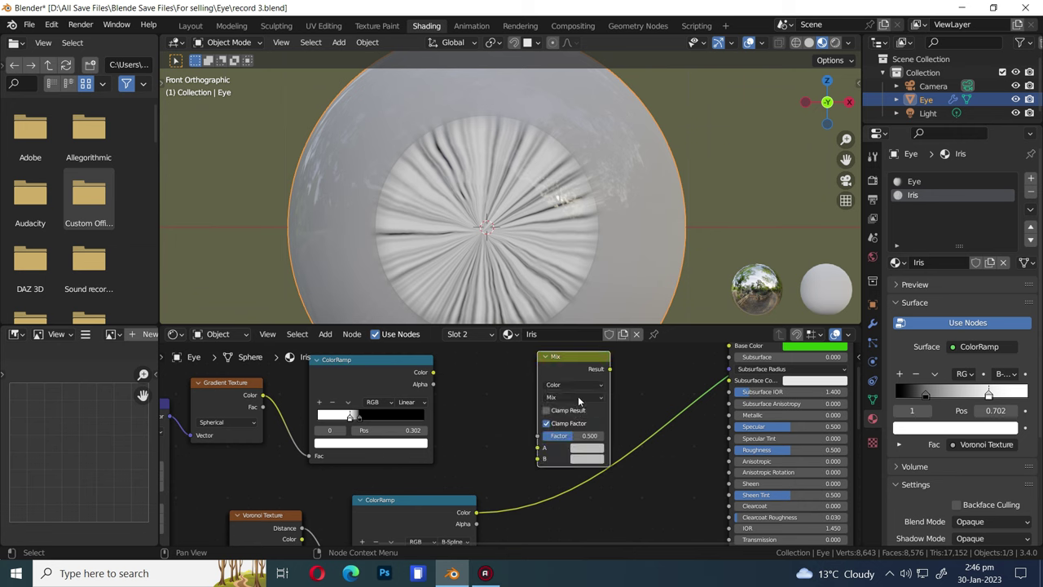
drag(432, 374, 537, 447)
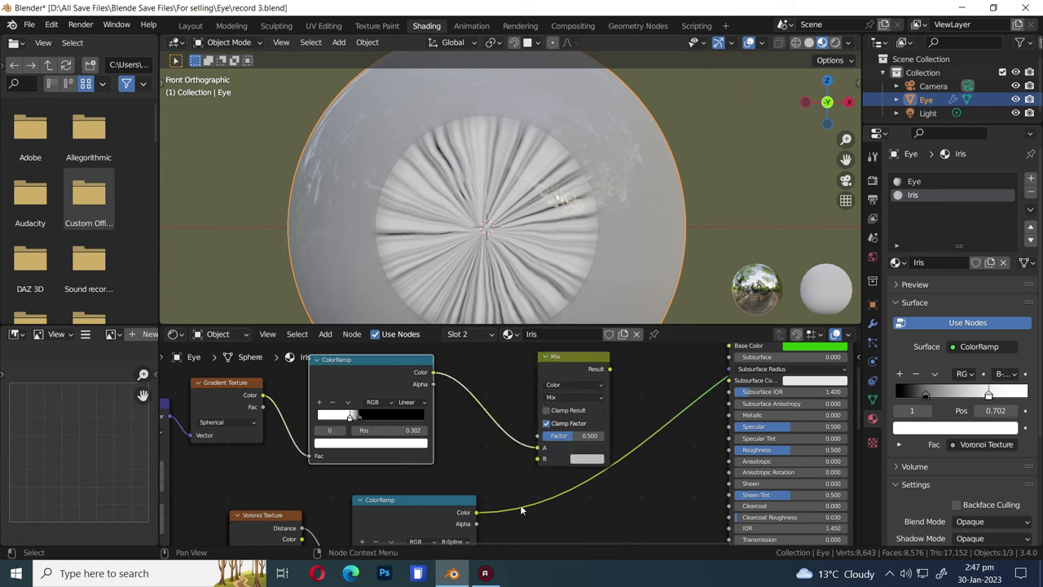
drag(477, 512, 536, 458)
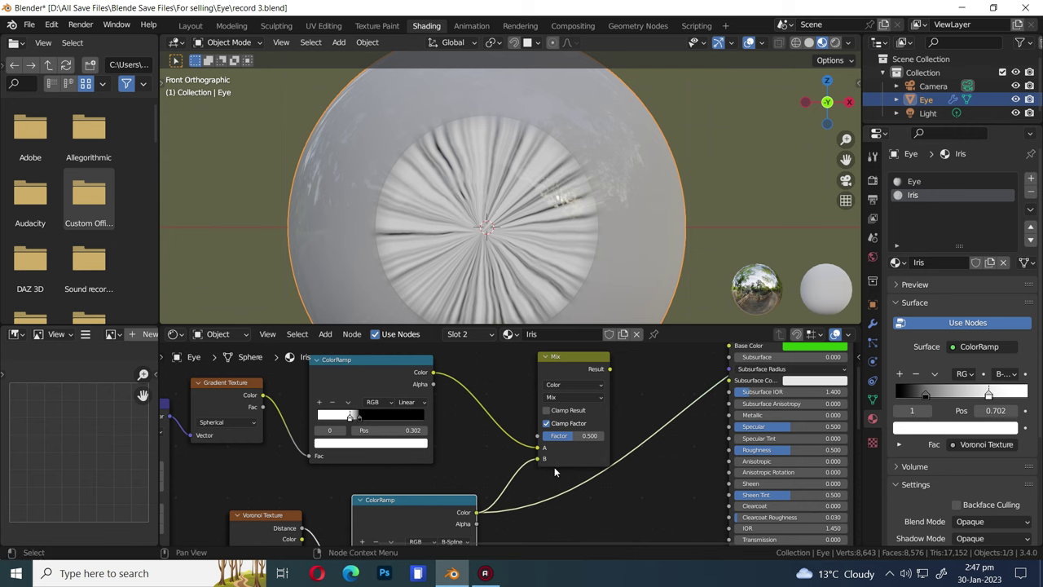
Step: Preview the new Mix node on the iris, set its blend mode to Overlay, and save the file
ctrl+shift+click(576, 357)
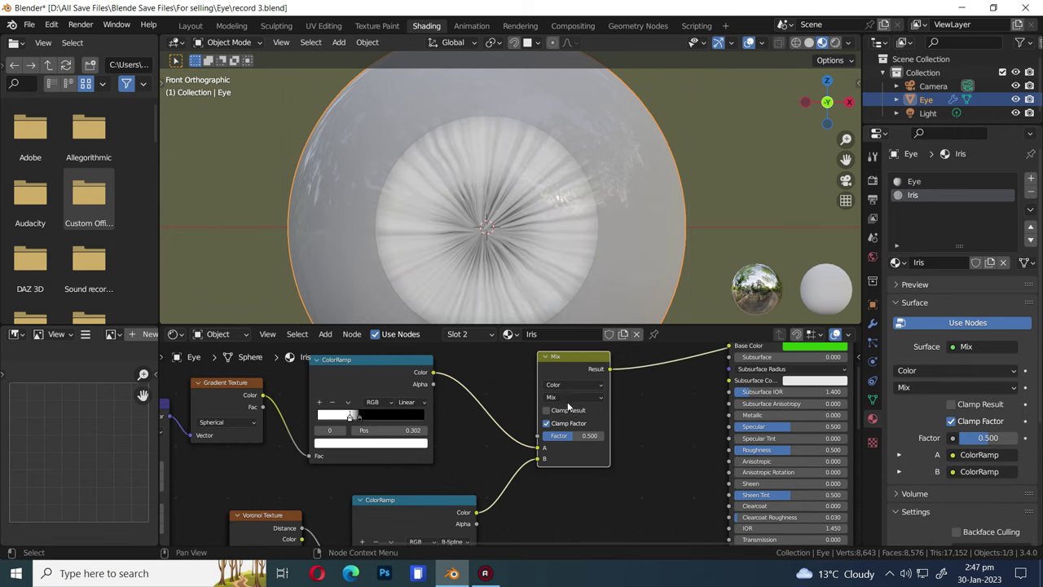
click(570, 398)
click(566, 279)
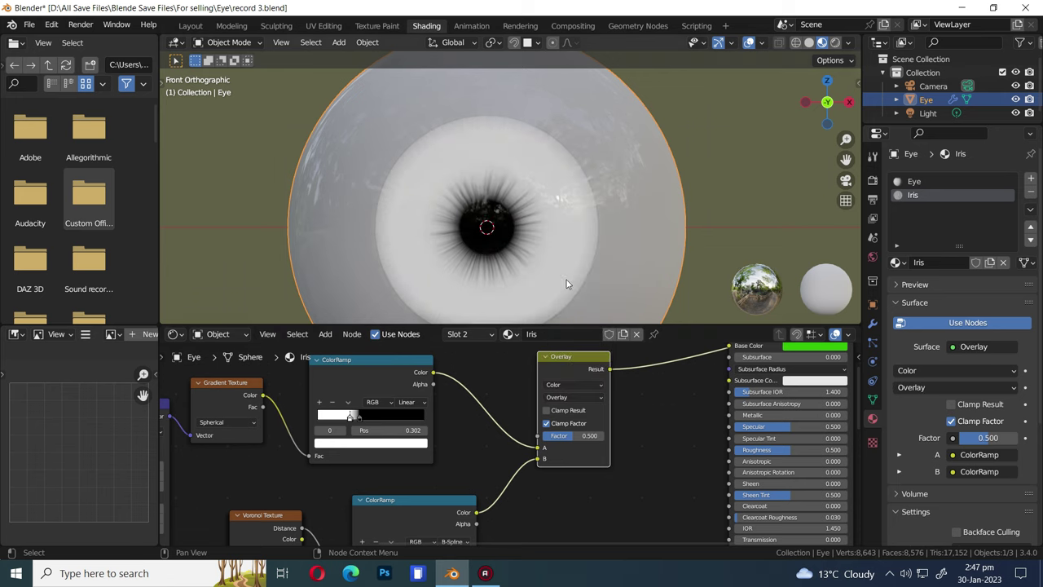
key(ctrl+s)
Step: Recolor the white stop of the gradient's ColorRamp to a slightly darkened, saturated green and save the file
scroll(580, 459, down, 2)
middle_drag(399, 462, 583, 468)
scroll(563, 469, up, 5)
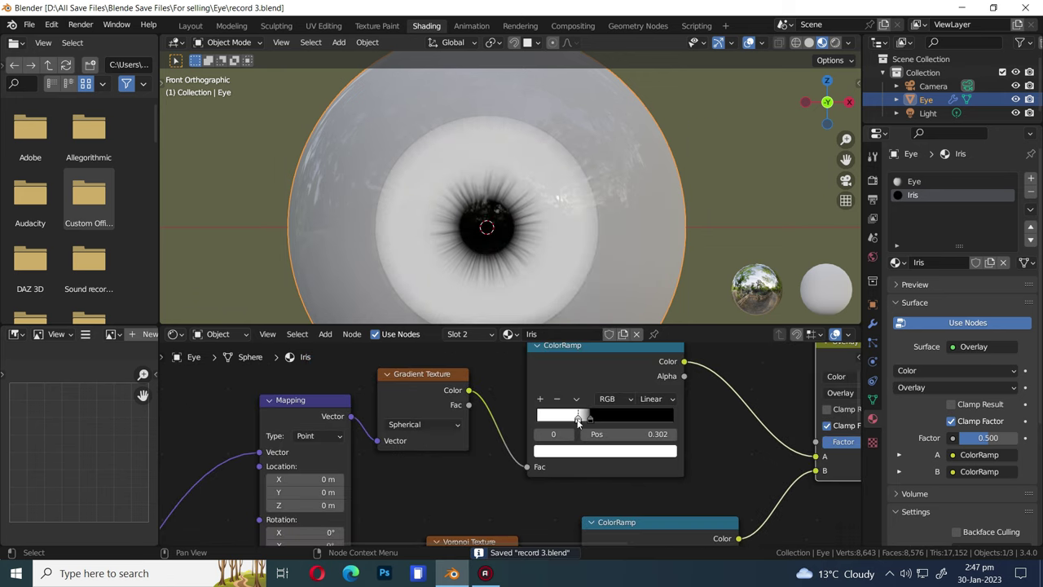
click(583, 454)
drag(567, 330, 540, 308)
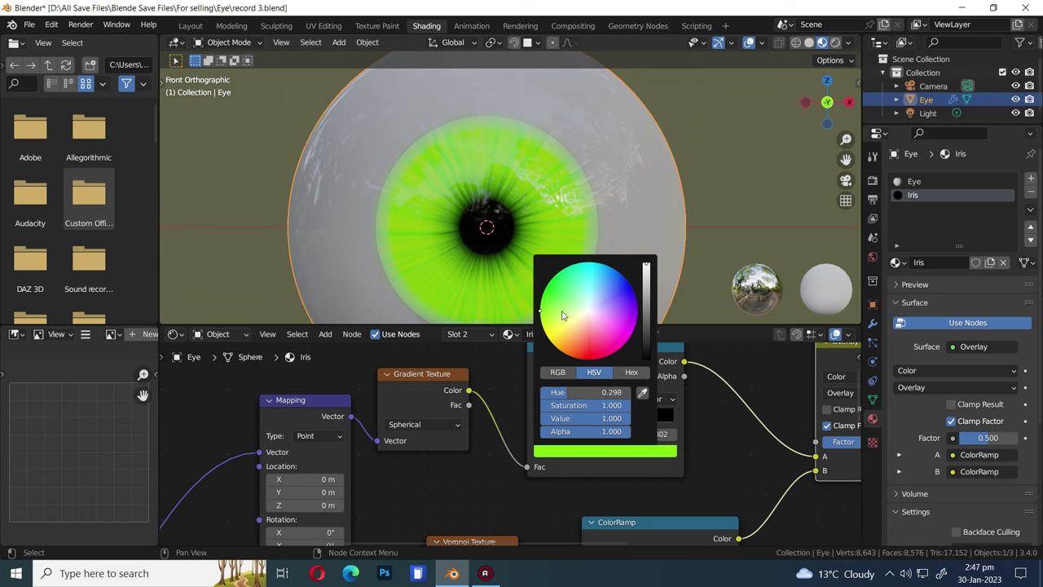
drag(649, 273, 647, 291)
scroll(516, 429, down, 5)
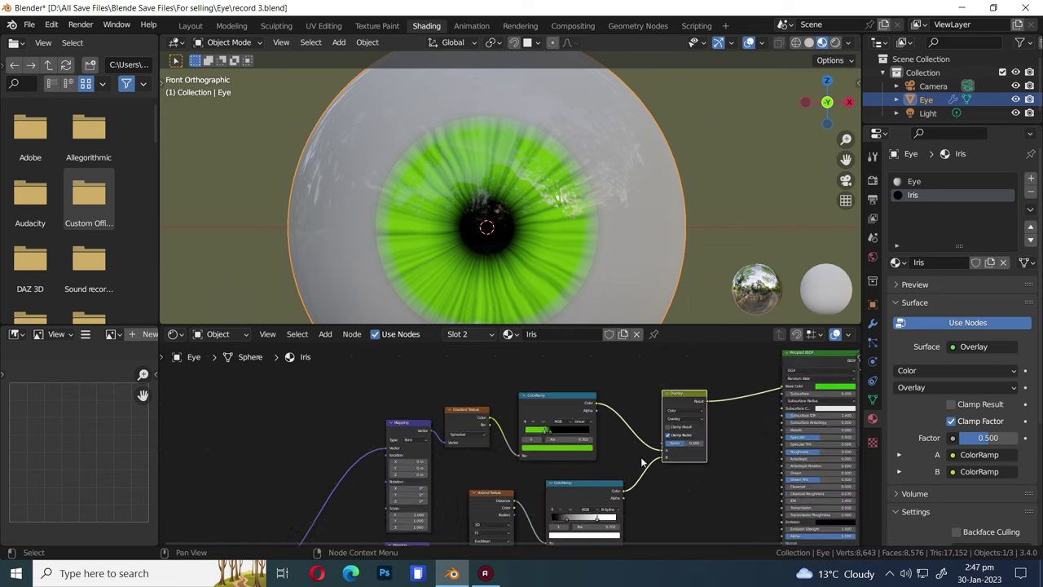
key(ctrl+s)
Step: Duplicate the Mapping, Gradient Texture and green ColorRamp chain, place the copy above the original, and save the file
middle_drag(616, 470, 590, 472)
click(489, 409)
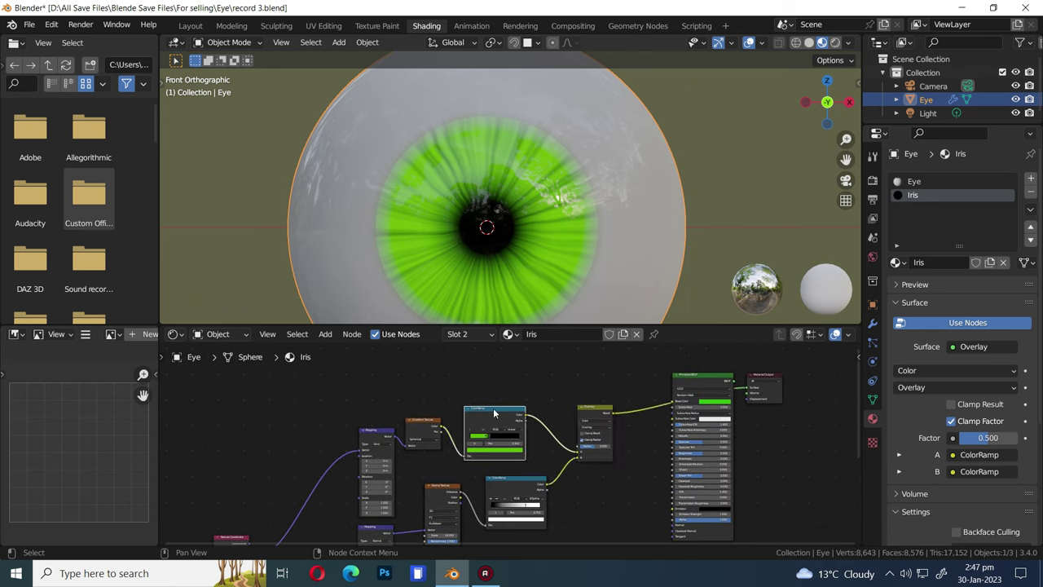
shift+click(381, 433)
shift+middle_drag(461, 476, 464, 520)
key(shift+d)
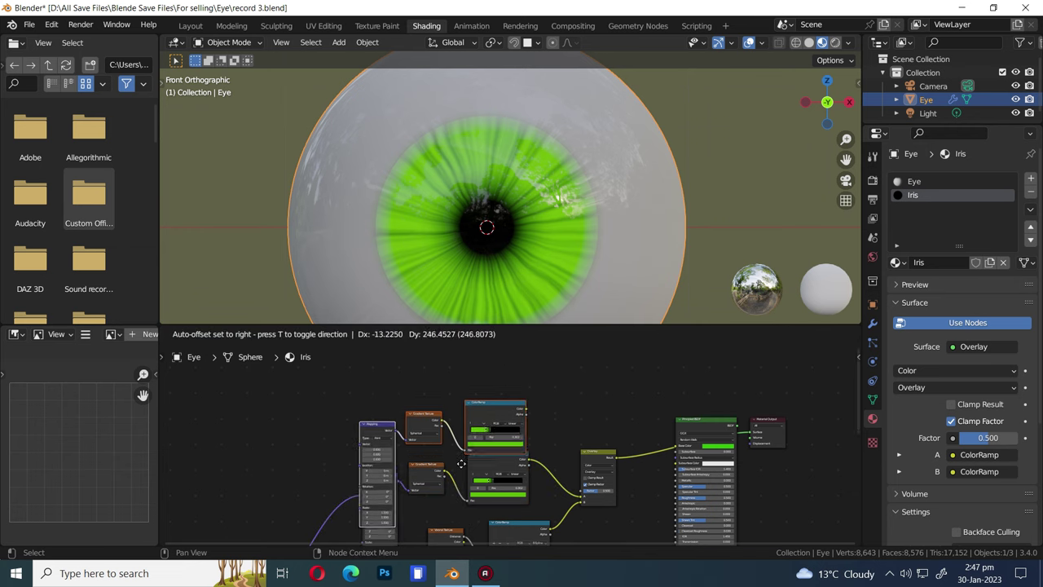
click(462, 399)
key(ctrl+s)
Step: Connect the Texture Coordinate node's Object output to the duplicated Mapping node's Vector input and save the file
middle_drag(502, 416, 567, 400)
scroll(505, 442, down, 2)
middle_drag(426, 497, 422, 494)
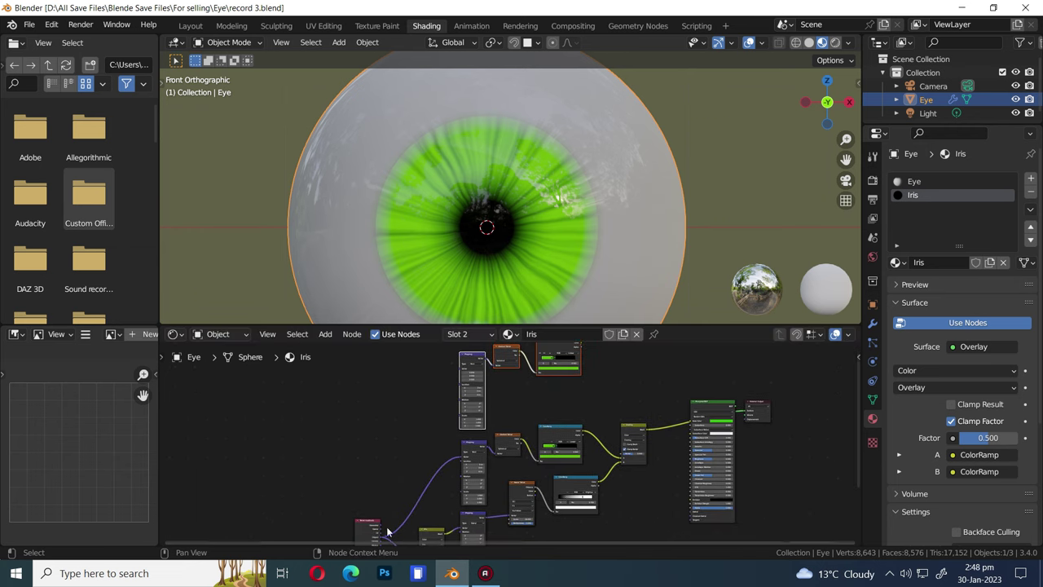
middle_drag(392, 526, 390, 516)
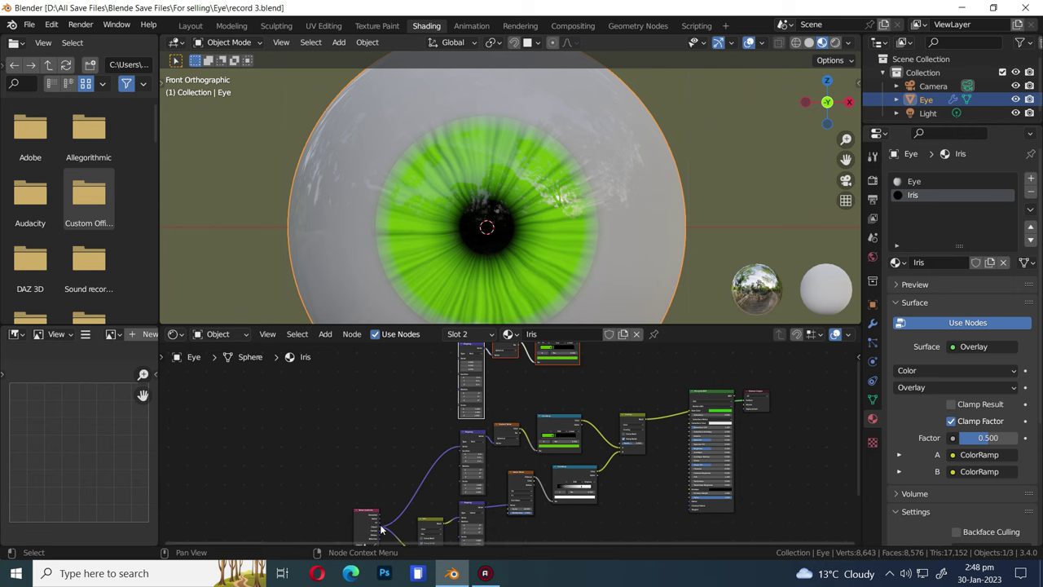
drag(380, 530, 460, 407)
key(ctrl+s)
Step: Reset the duplicated ColorRamp to its default black-to-white gradient, preview it on the iris, and save the file
scroll(538, 446, up, 3)
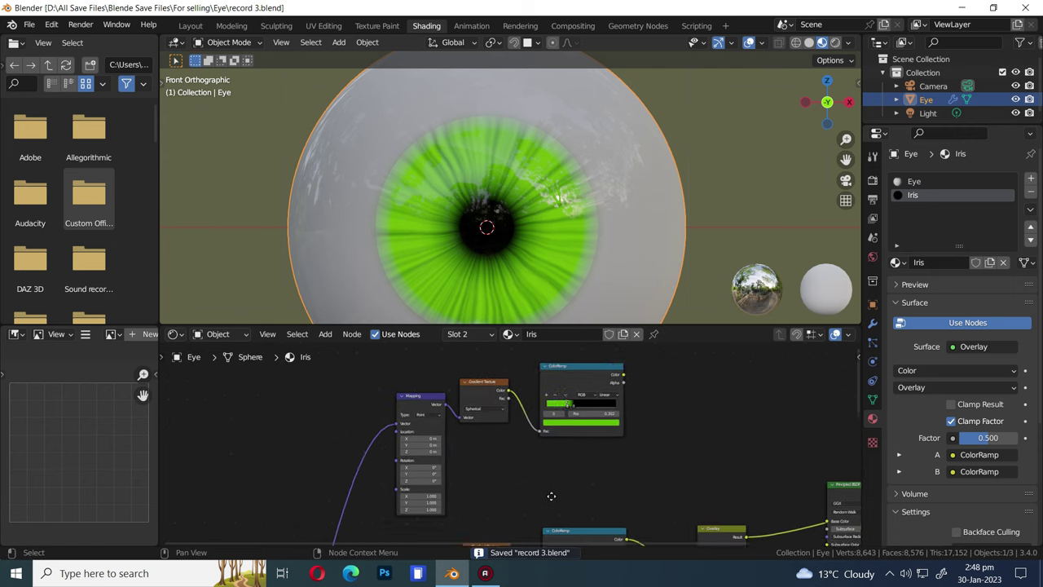
click(555, 401)
click(567, 435)
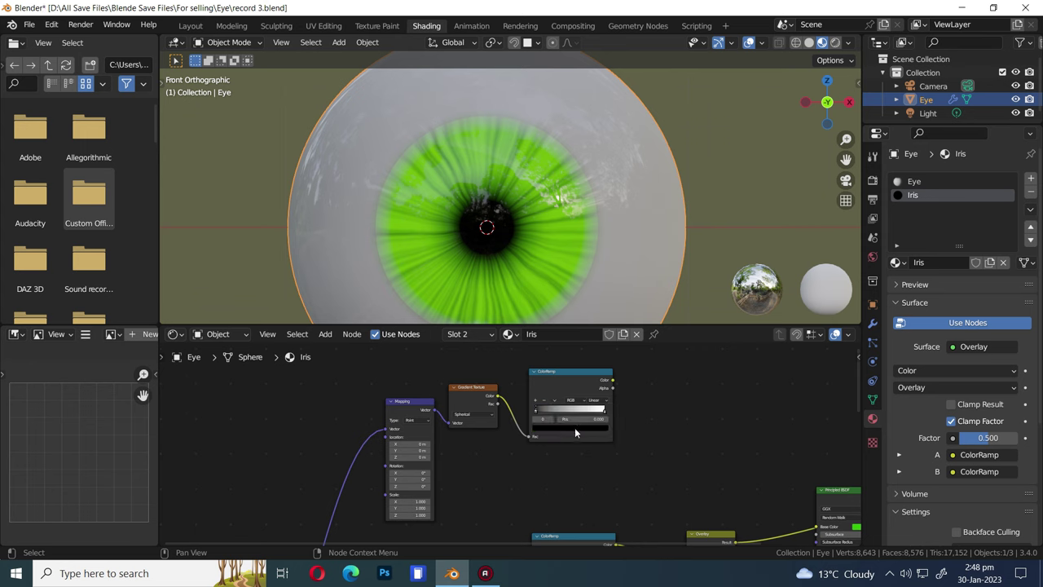
scroll(574, 429, up, 1)
middle_drag(574, 429, 670, 423)
ctrl+shift+click(666, 364)
key(ctrl+s)
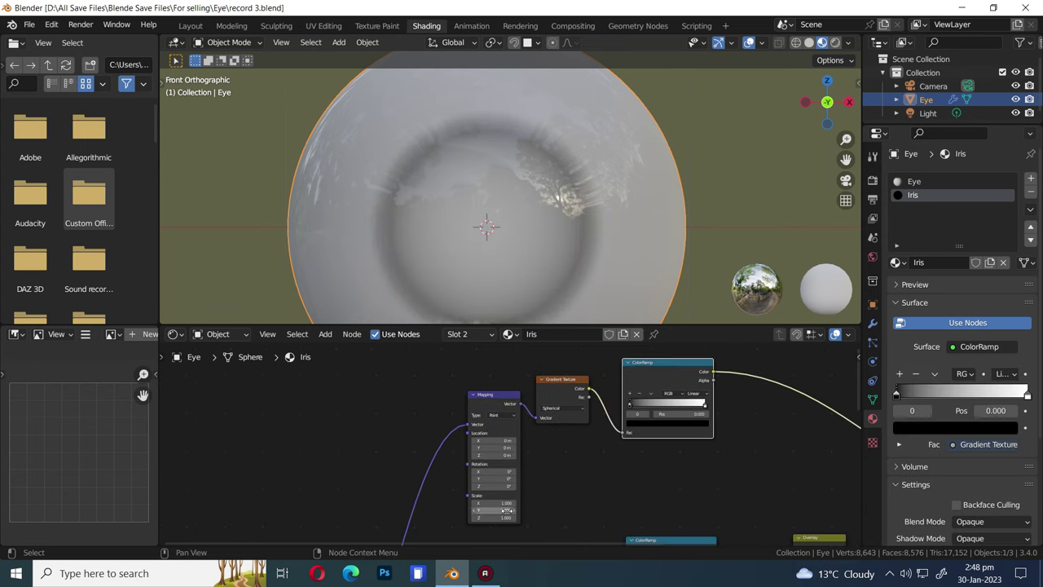
Step: Set the duplicated Mapping node's Location to Y 0.4 m and Z -0.2 m
scroll(491, 456, up, 4)
click(491, 454)
text(.4)
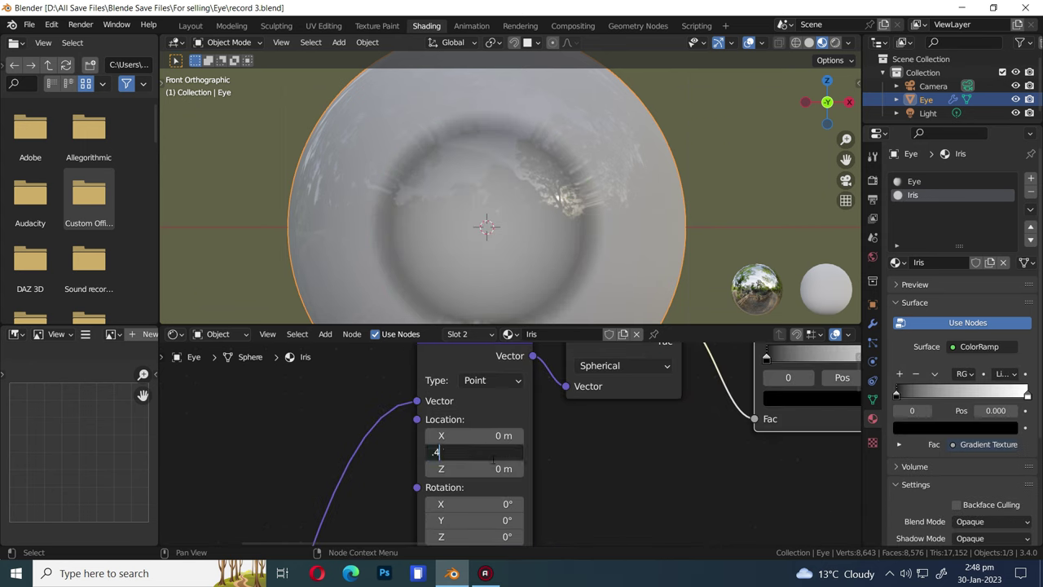
key(Return)
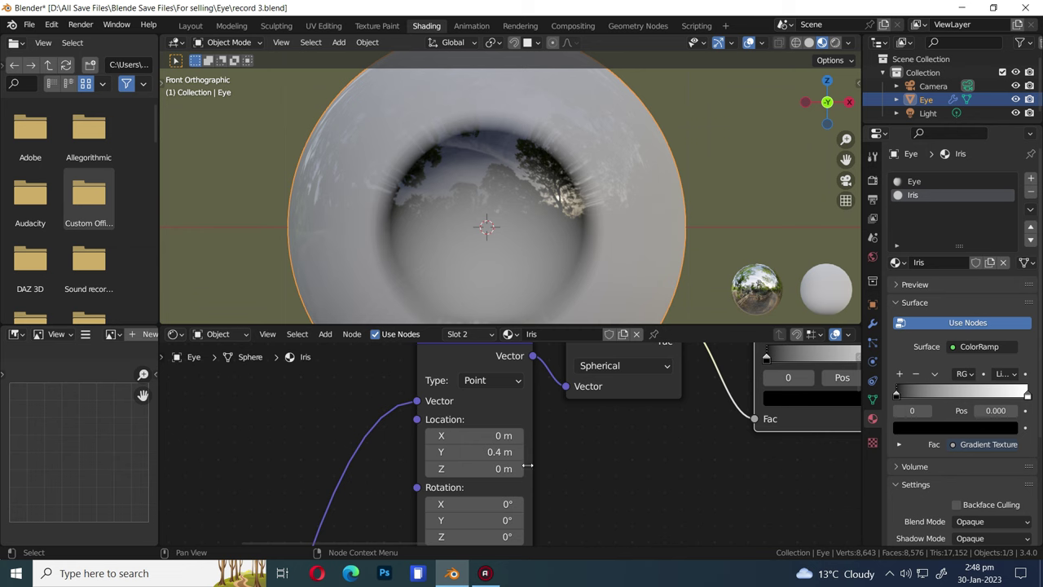
click(497, 469)
text(-)
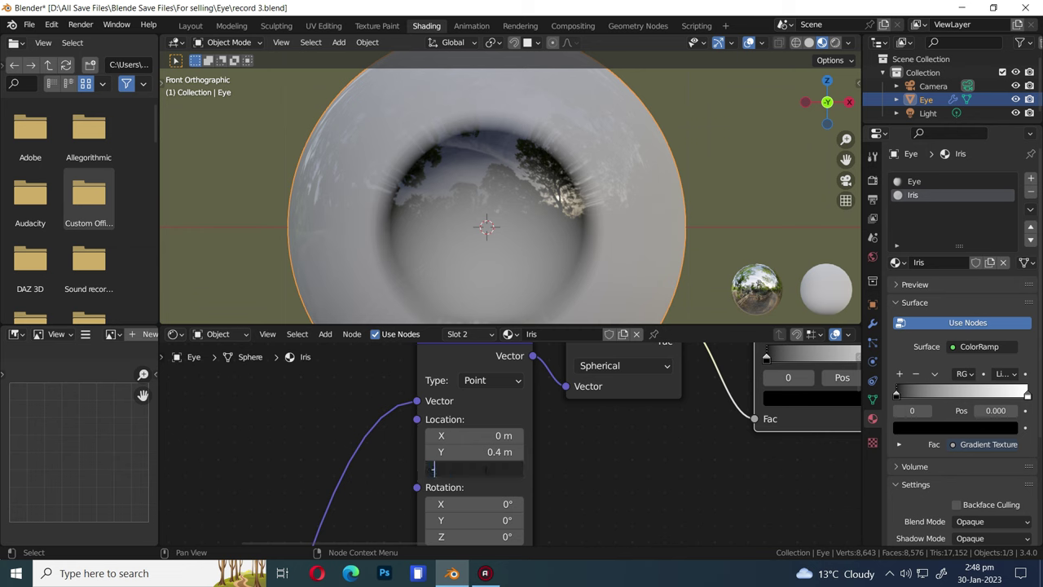
text(0.2)
key(Return)
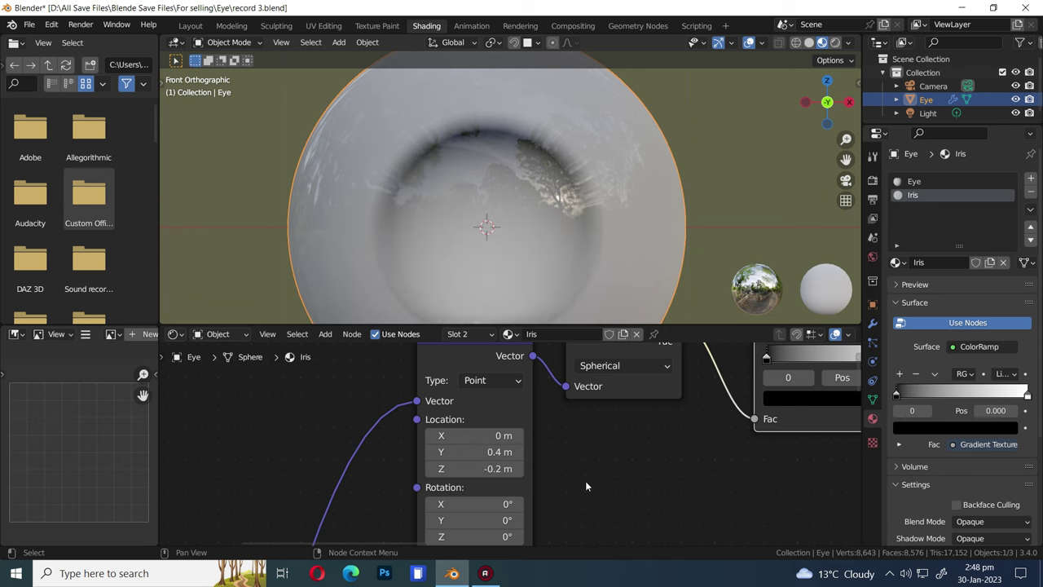
Step: Tighten the duplicated ColorRamp by moving the black stop to position 0.178 and the white stop close beside it
scroll(585, 480, down, 3)
drag(666, 394, 686, 400)
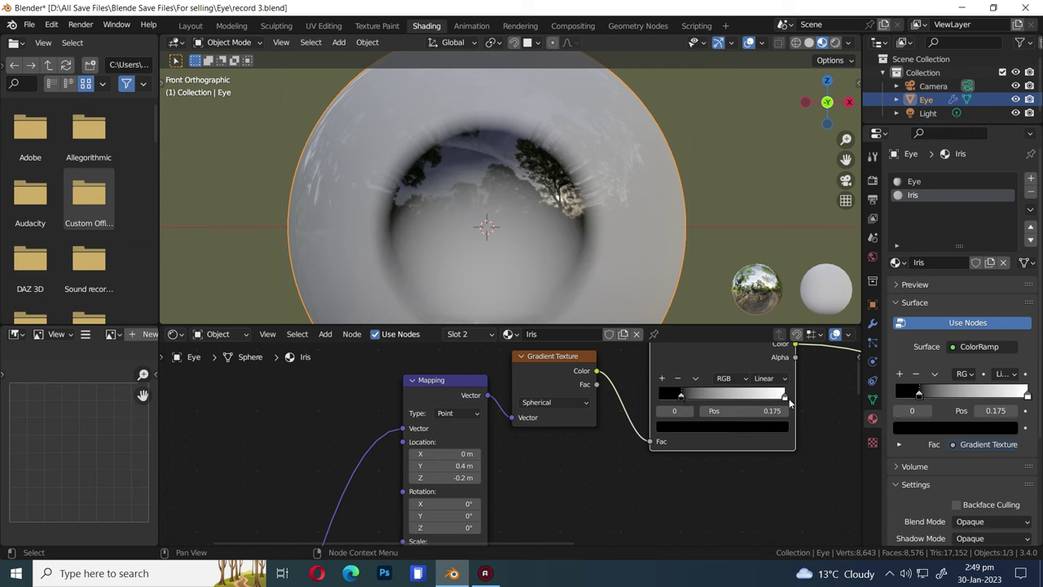
drag(786, 401, 682, 398)
Step: Duplicate the Overlay Mix node and place the copy between the original and the Principled BSDF
scroll(688, 470, down, 4)
scroll(689, 465, down, 1)
middle_drag(699, 499, 654, 453)
scroll(652, 449, up, 2)
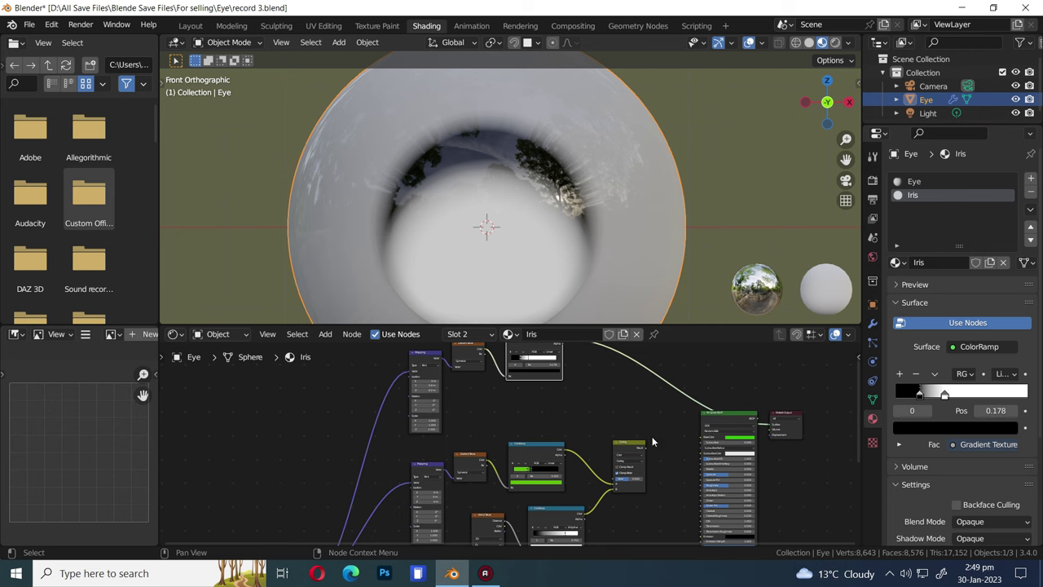
scroll(651, 442, up, 1)
click(642, 446)
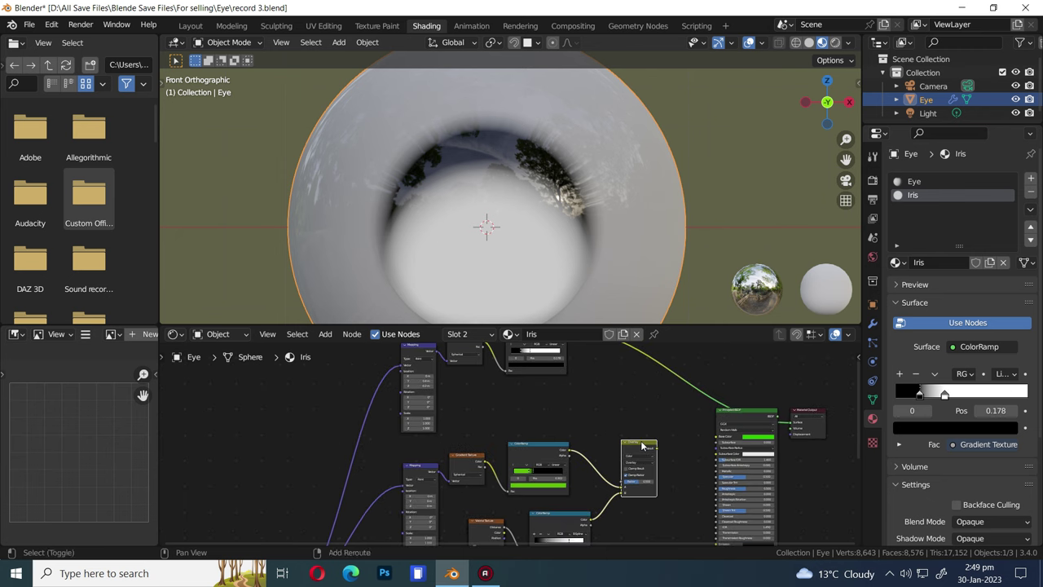
key(shift+d)
click(690, 397)
Step: Connect the upper ColorRamp to the new Mix node's A, the original Overlay to B, and its Result to Base Color
scroll(693, 408, up, 3)
middle_drag(715, 455, 610, 501)
scroll(621, 505, down, 2)
drag(614, 487, 635, 484)
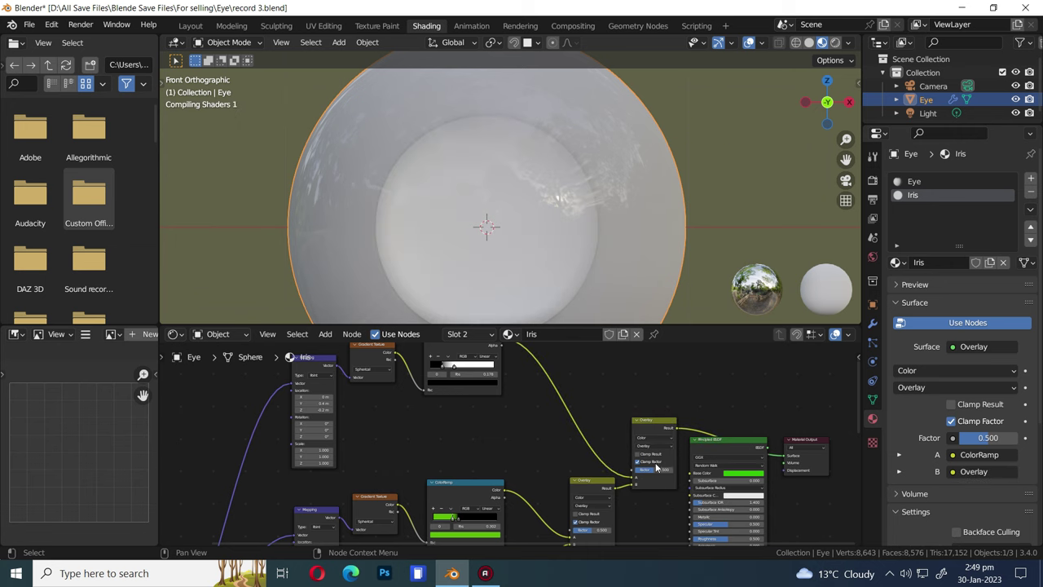
ctrl+shift+click(717, 440)
drag(675, 428, 687, 477)
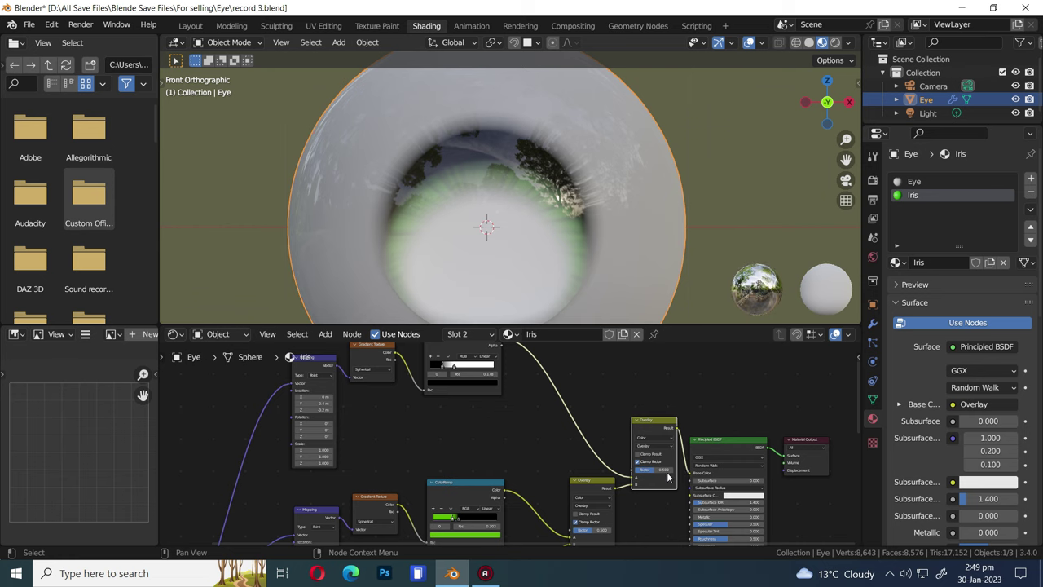
Step: Change the new Mix node's blend mode to Multiply and save the file
scroll(688, 472, up, 2)
click(700, 450)
click(687, 422)
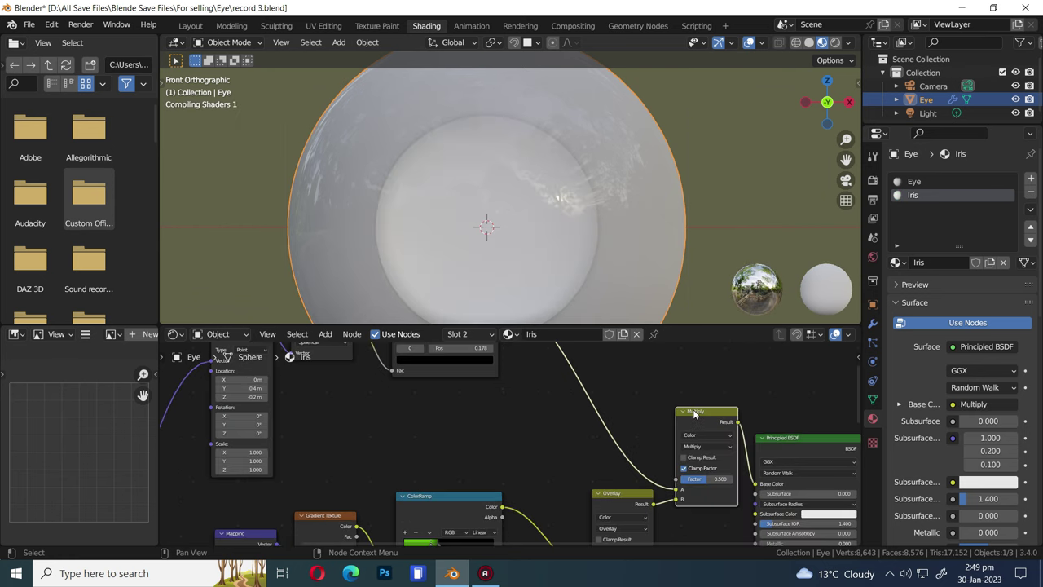
key(ctrl+s)
Step: Swap the Multiply node's inputs so the Overlay result feeds A and the upper ColorRamp feeds B, then save the file
drag(675, 500, 679, 490)
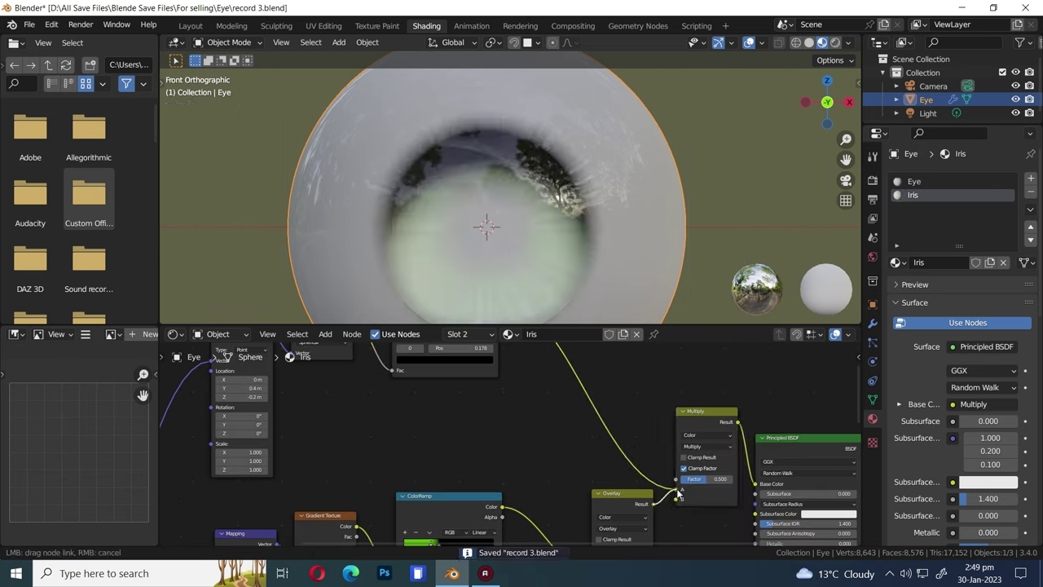
scroll(548, 453, down, 3)
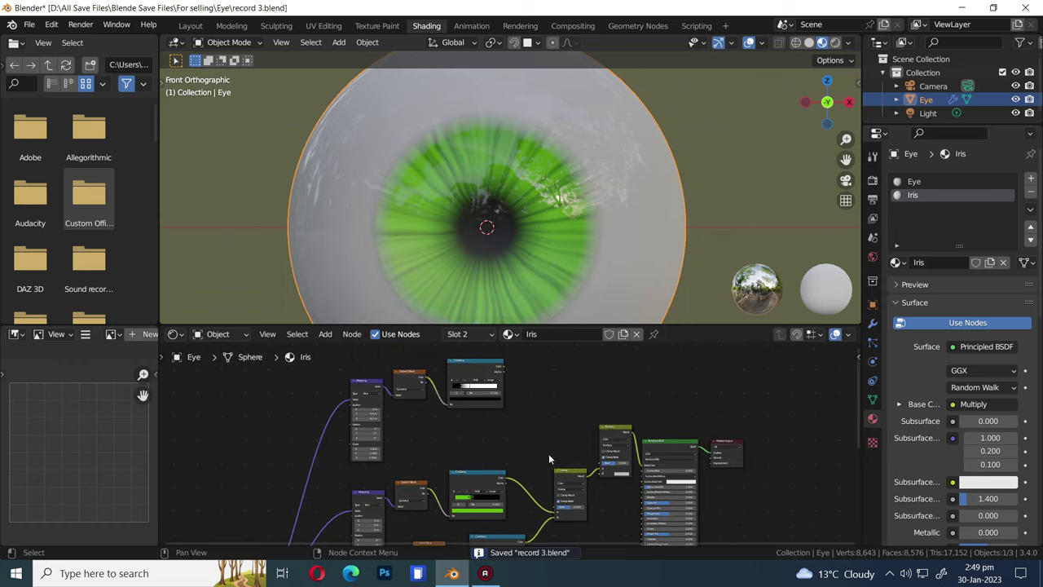
drag(502, 368, 601, 472)
key(ctrl+s)
Step: Set the Multiply node's factor to 0.687 and the Overlay node's factor to about 0.3, then save the file
scroll(614, 494, down, 2)
middle_drag(604, 484, 639, 486)
scroll(705, 472, up, 6)
click(704, 494)
scroll(640, 485, up, 2)
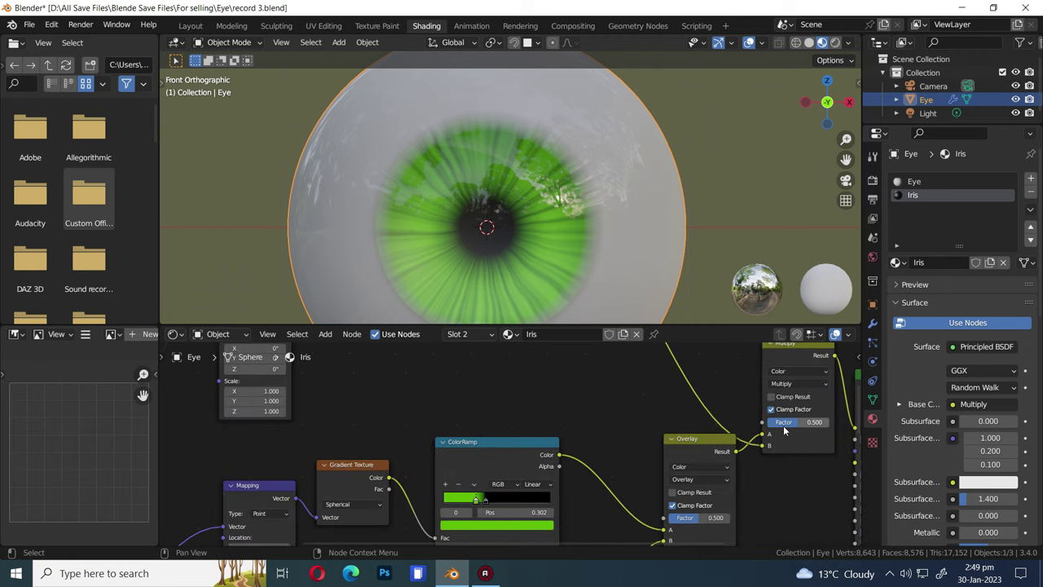
drag(793, 427, 815, 427)
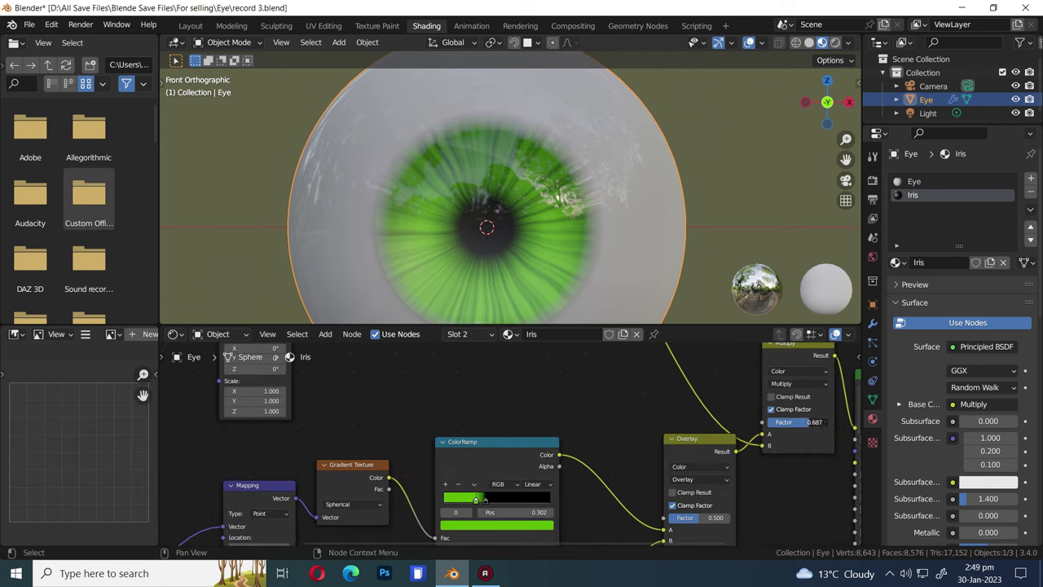
middle_drag(757, 506, 771, 493)
drag(718, 504, 709, 504)
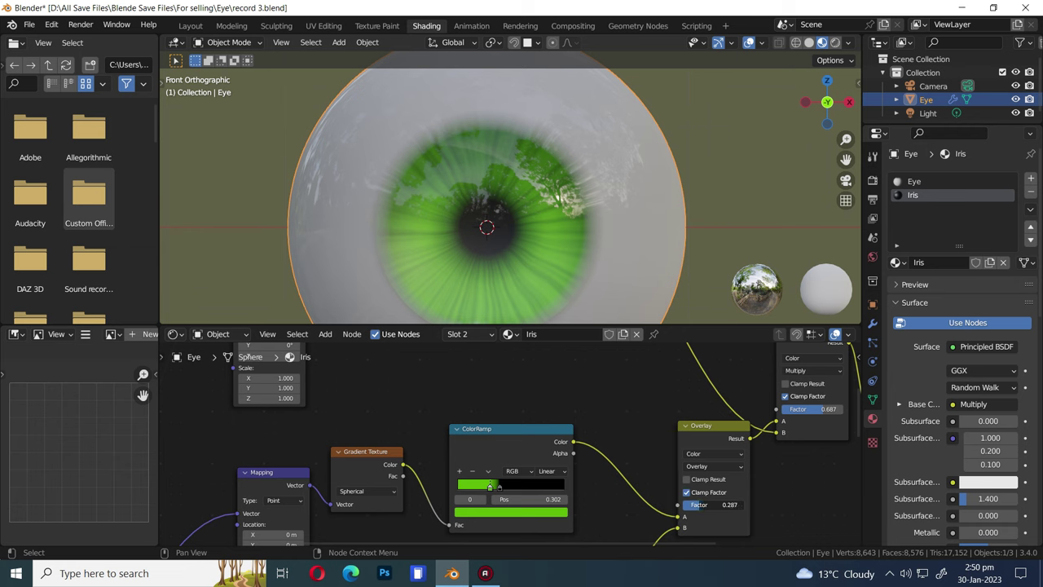
scroll(692, 256, down, 2)
key(ctrl+s)
Step: Add a Value node beside the Texture Coordinate node
scroll(538, 384, down, 6)
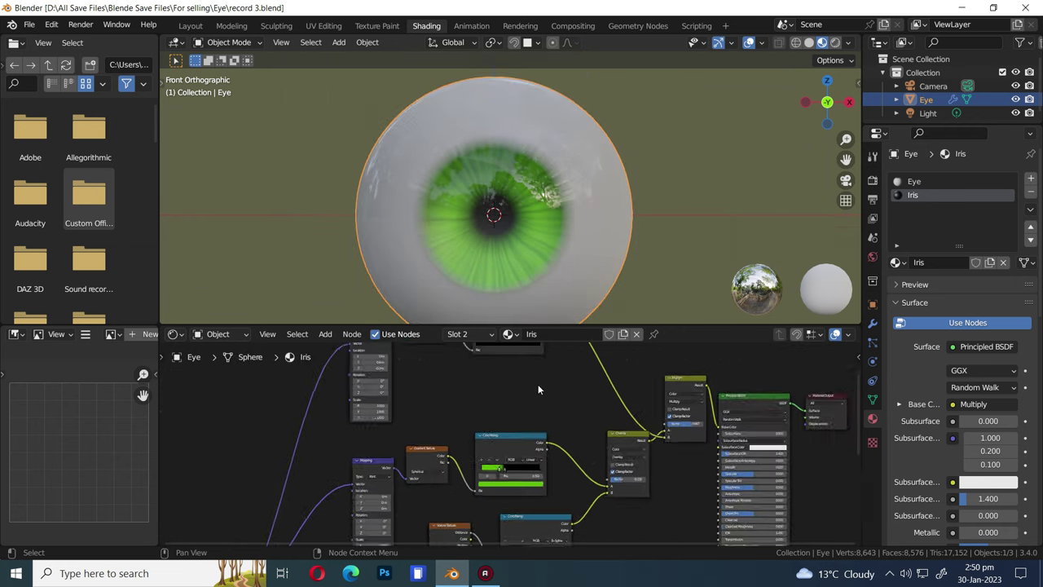
middle_drag(417, 432, 641, 370)
middle_drag(575, 449, 569, 404)
scroll(494, 447, up, 8)
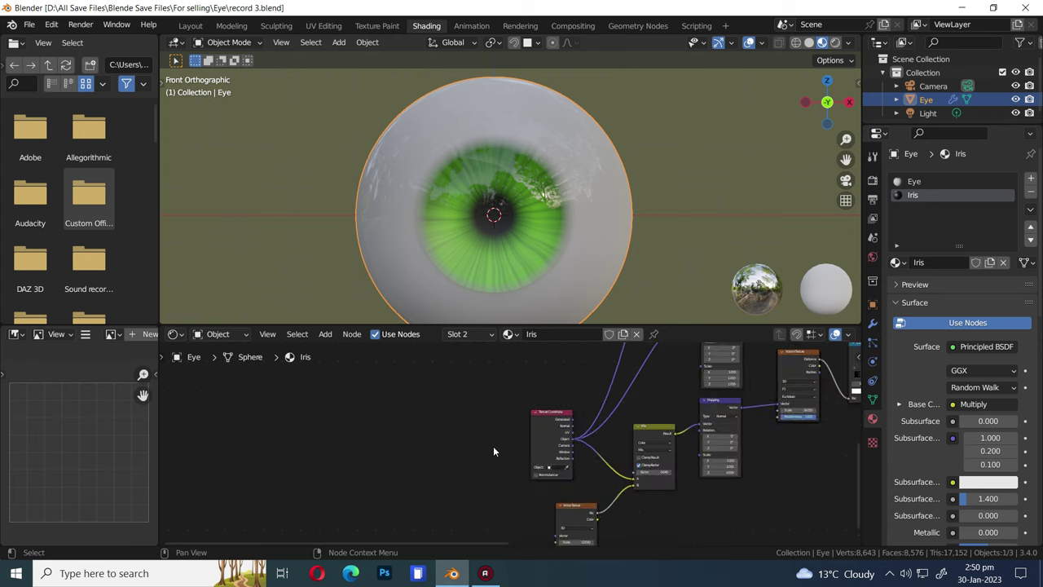
key(shift+a)
click(446, 444)
text(value)
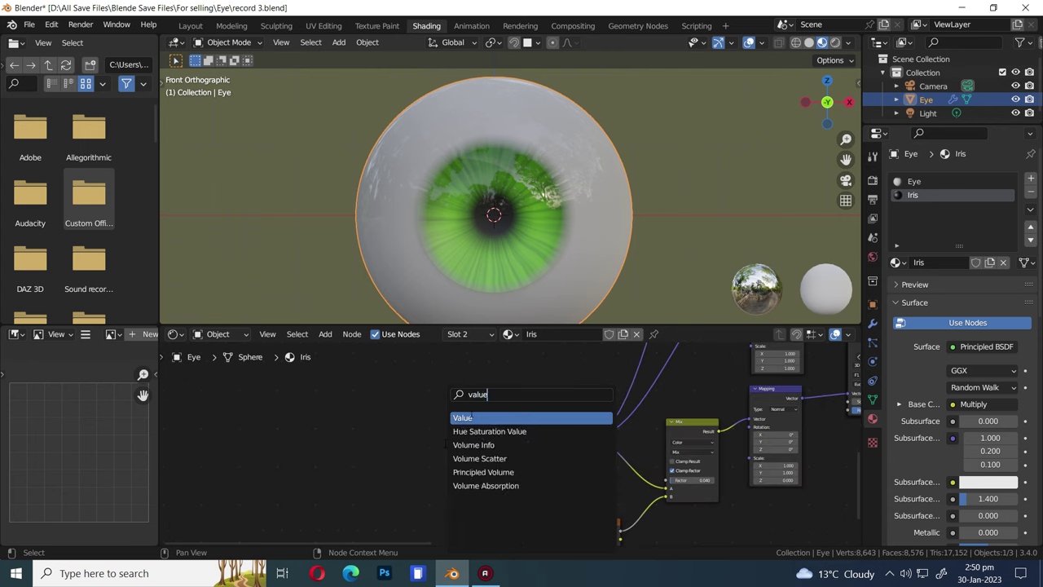
key(Return)
click(459, 410)
scroll(473, 419, down, 3)
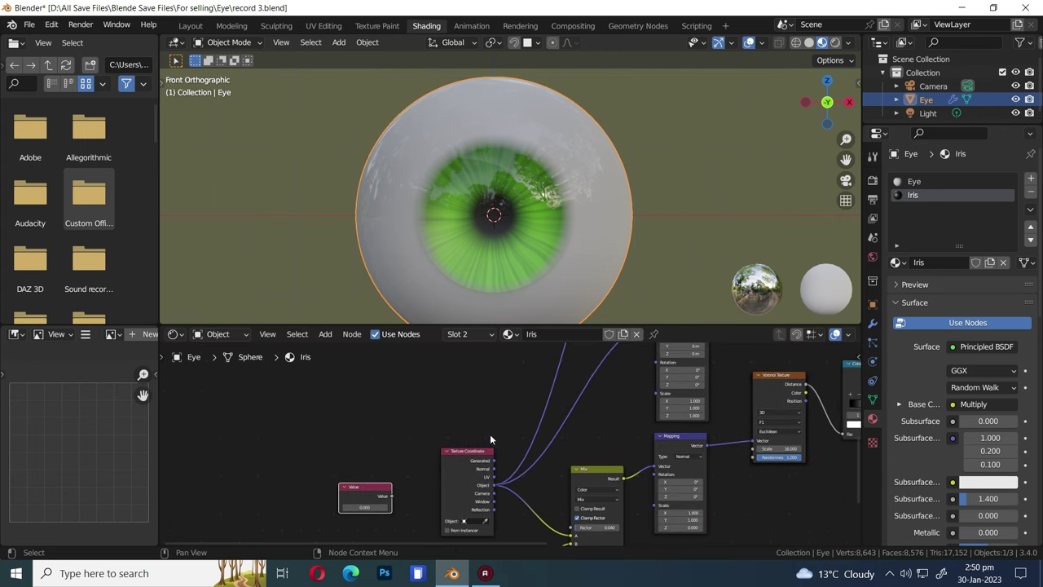
Step: Move the Value node up, connect it to the Scale of the green gradient's Mapping node, and save the file
middle_drag(526, 419, 544, 478)
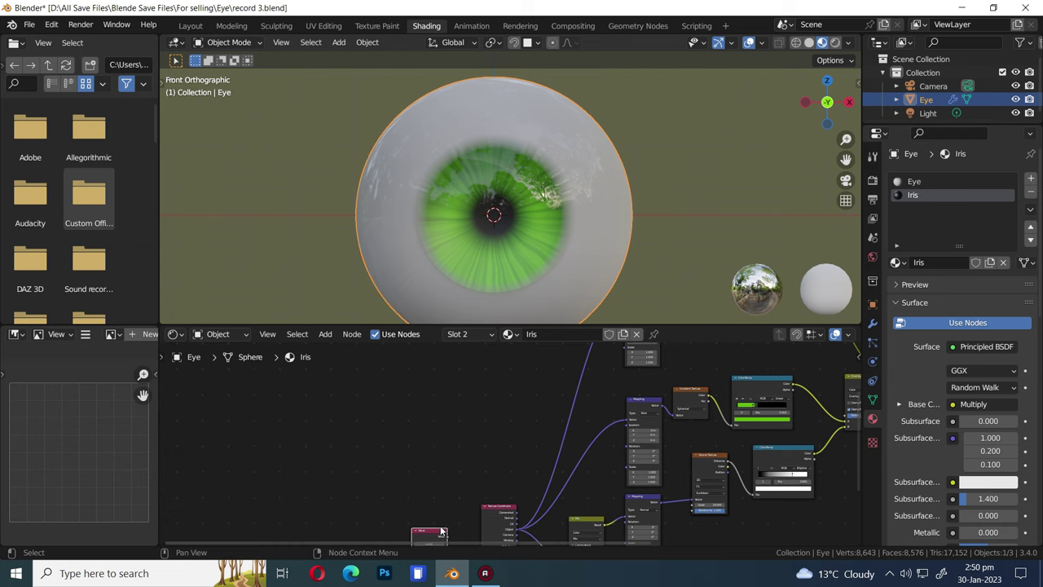
key(g)
click(434, 433)
drag(440, 458, 628, 467)
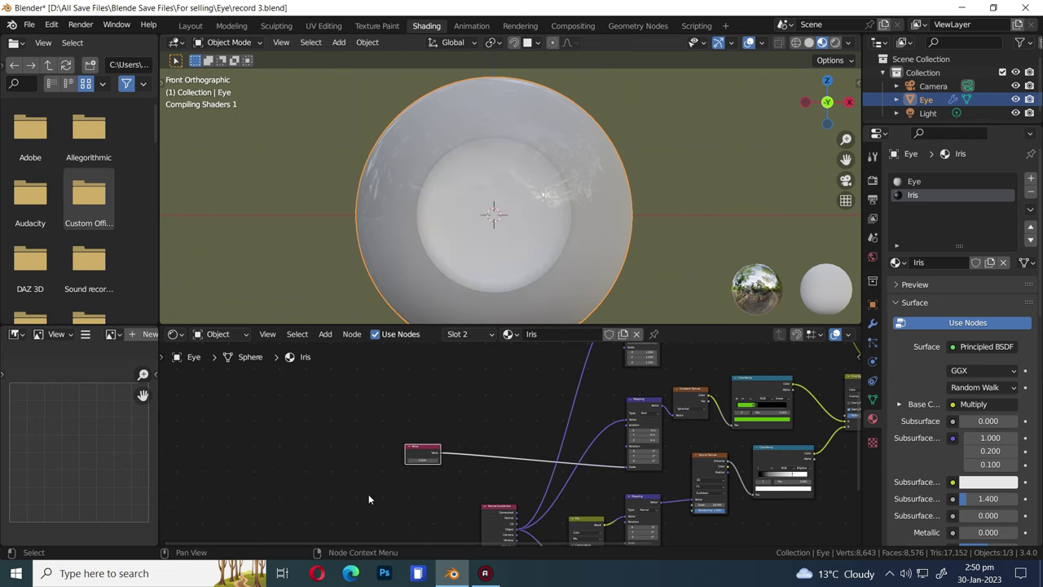
scroll(368, 499, up, 4)
key(ctrl+s)
Step: Set the Value node to 1
double_click(408, 466)
text(1)
key(Return)
Step: Test the pupil size by lowering the Value node to 0.830, save, and set the value back to 1
mouse_move(405, 464)
mouse_down()
mouse_move(420, 464)
mouse_move(367, 464)
mouse_move(403, 464)
mouse_move(393, 465)
mouse_up()
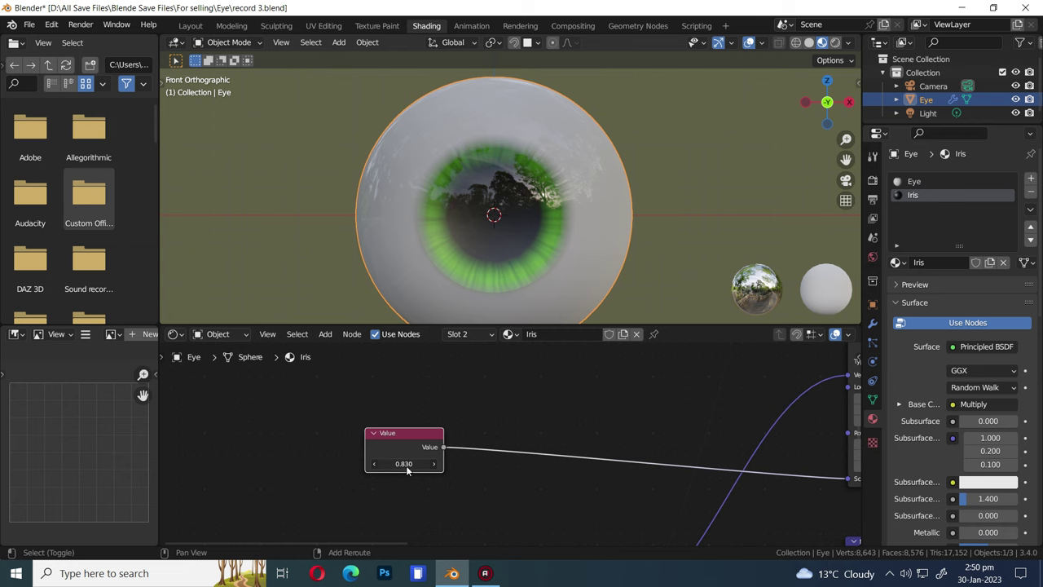
key(ctrl+s)
scroll(560, 425, down, 3)
click(448, 456)
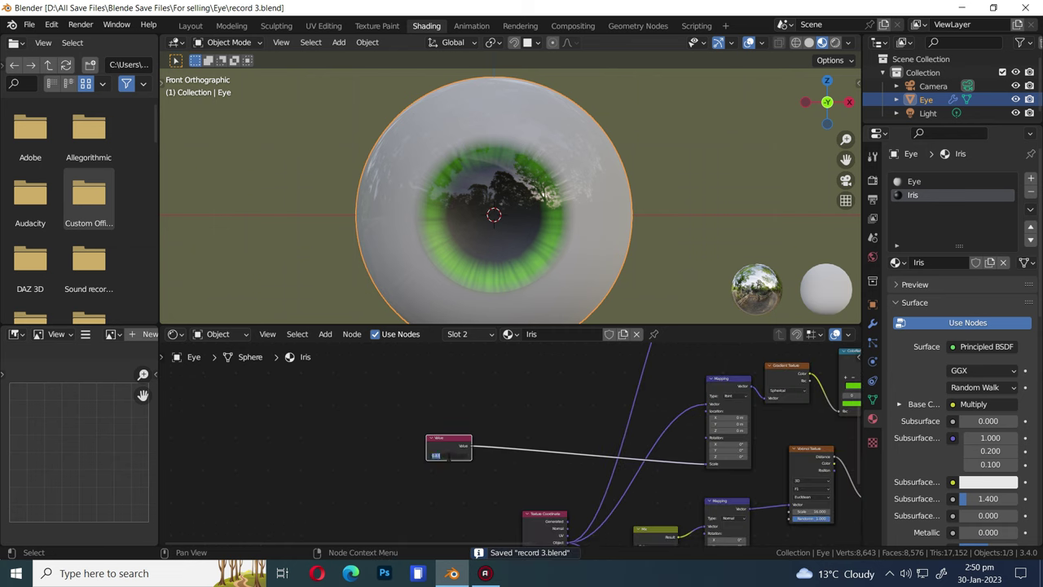
text(1)
key(Return)
Step: Set the iris Principled BSDF's Roughness to 1.000 and Specular to 0.000, then save the file
scroll(619, 450, down, 2)
middle_drag(855, 448, 646, 450)
ctrl+scroll(645, 450, right, 3)
scroll(629, 462, up, 2)
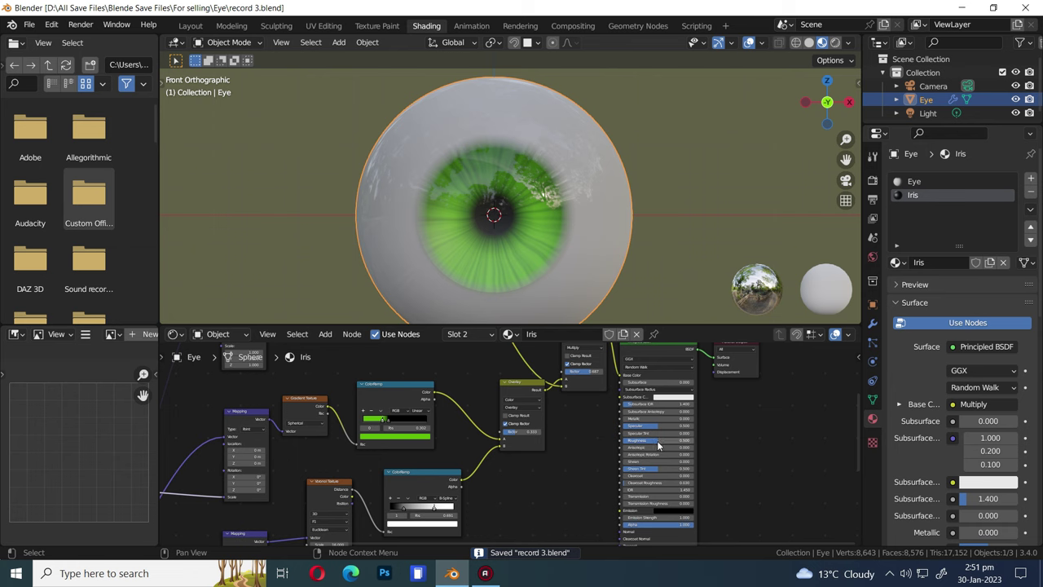
drag(657, 440, 621, 426)
key(ctrl+s)
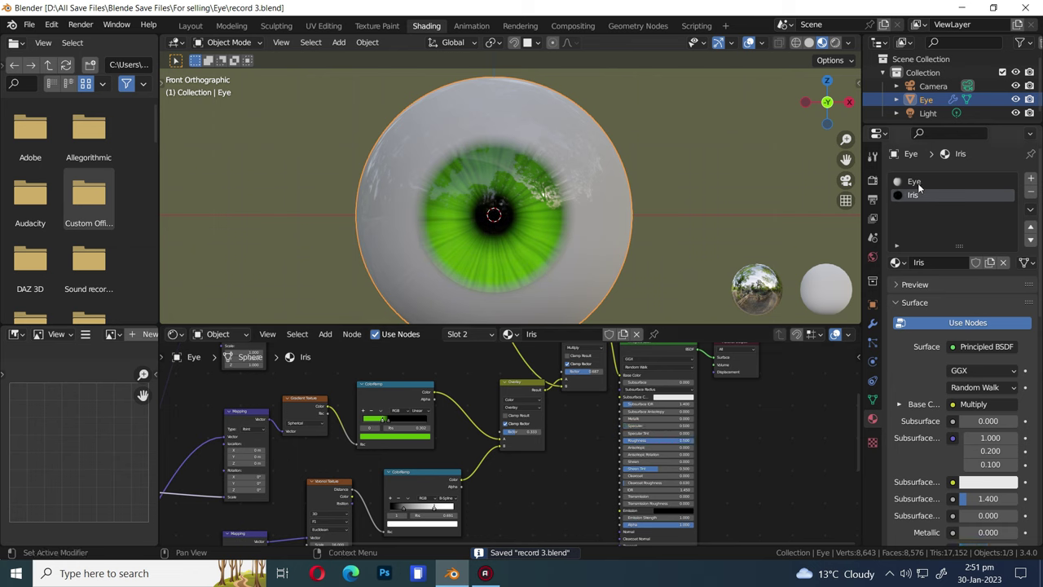
Step: Switch to the Eye material and move the black stop of its transmission ColorRamp to position 0.422
click(916, 182)
scroll(505, 515, up, 5)
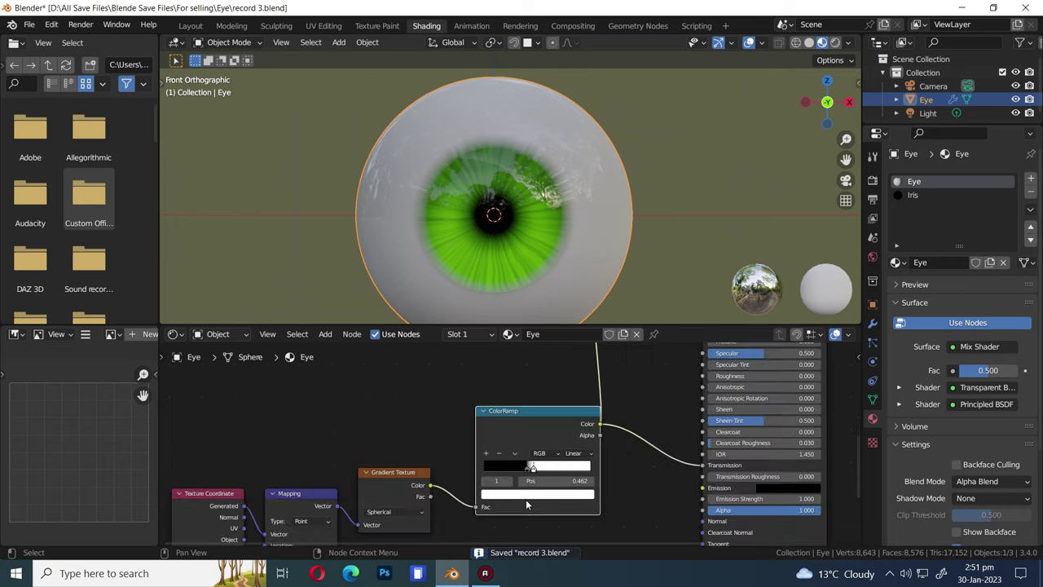
mouse_move(540, 493)
mouse_down()
mouse_move(562, 493)
mouse_move(544, 495)
mouse_up()
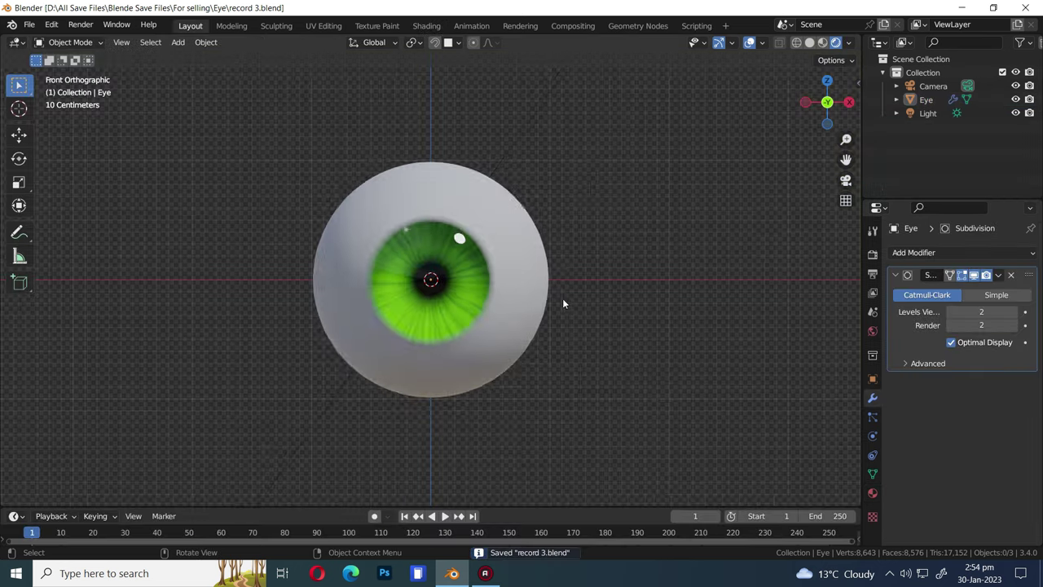
Step: Inspect the rendered eyeball from an angle and from the front
scroll(560, 303, up, 3)
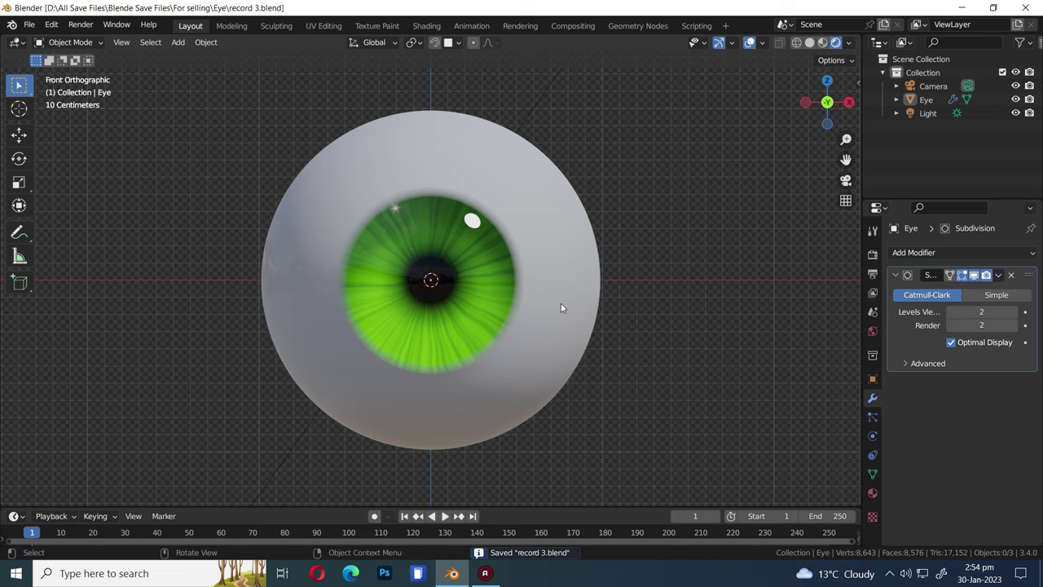
scroll(561, 308, down, 3)
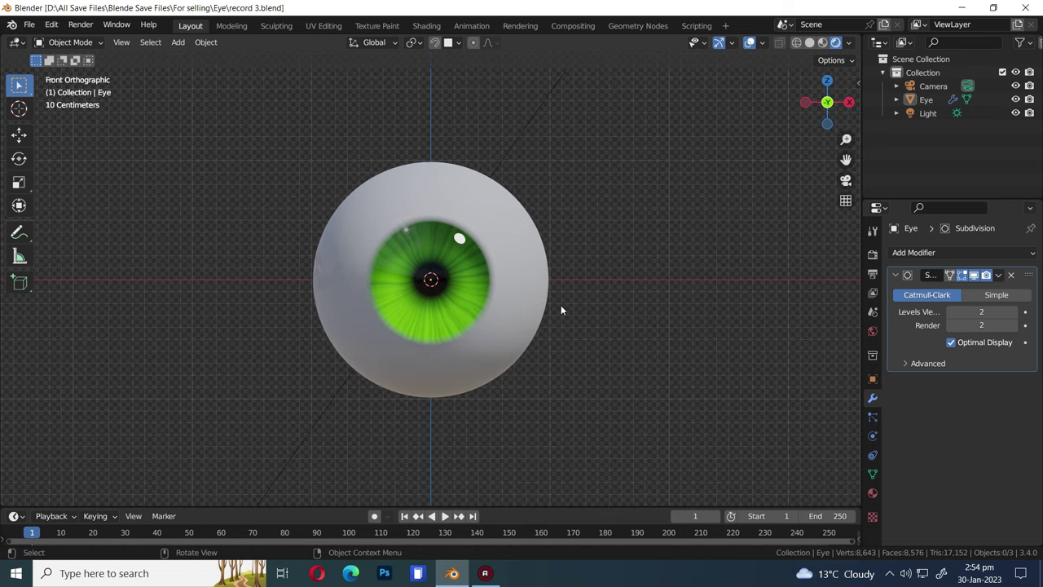
middle_drag(628, 305, 549, 367)
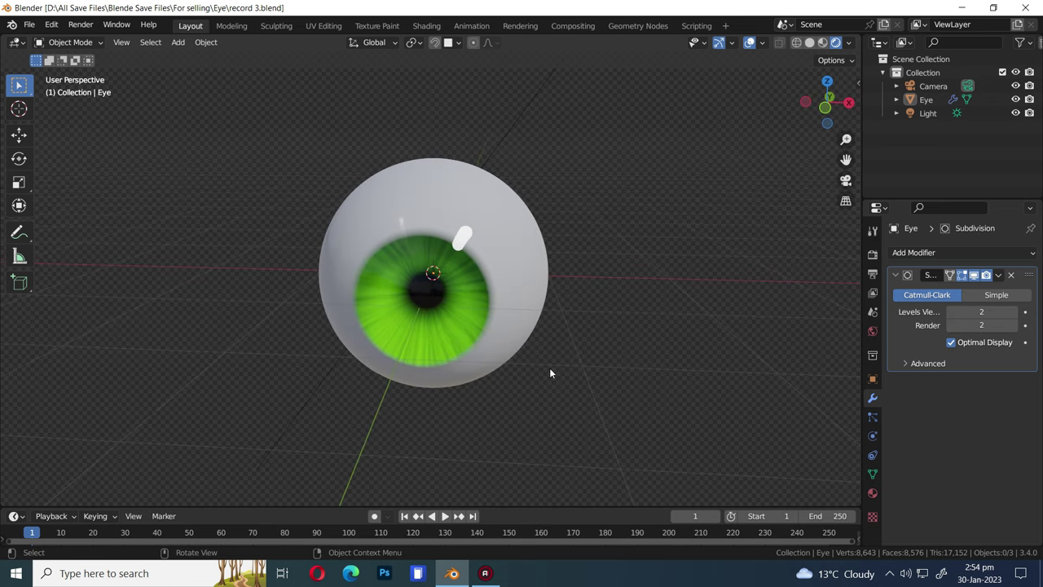
key(KP_1)
scroll(549, 367, up, 2)
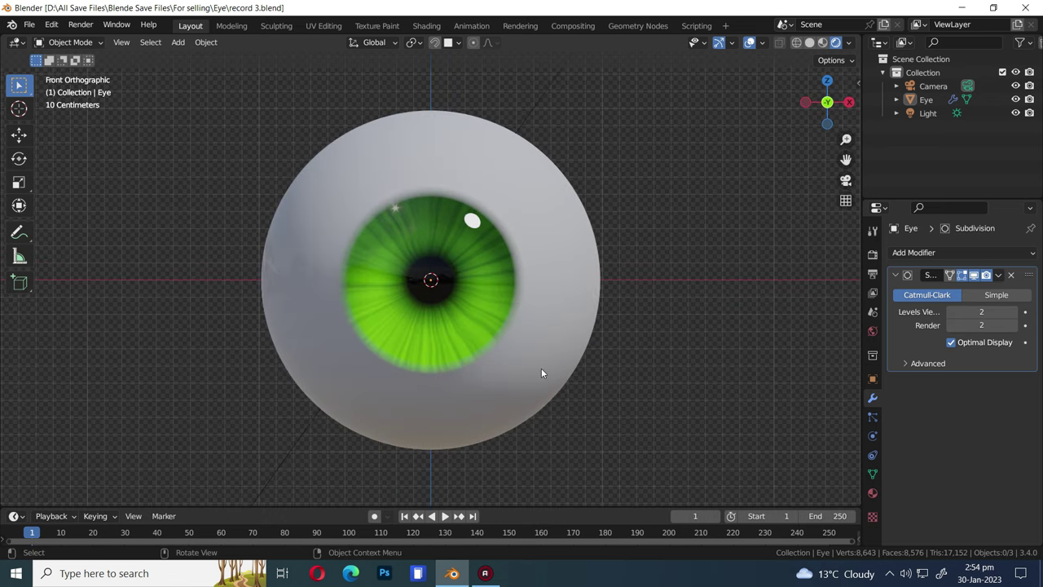